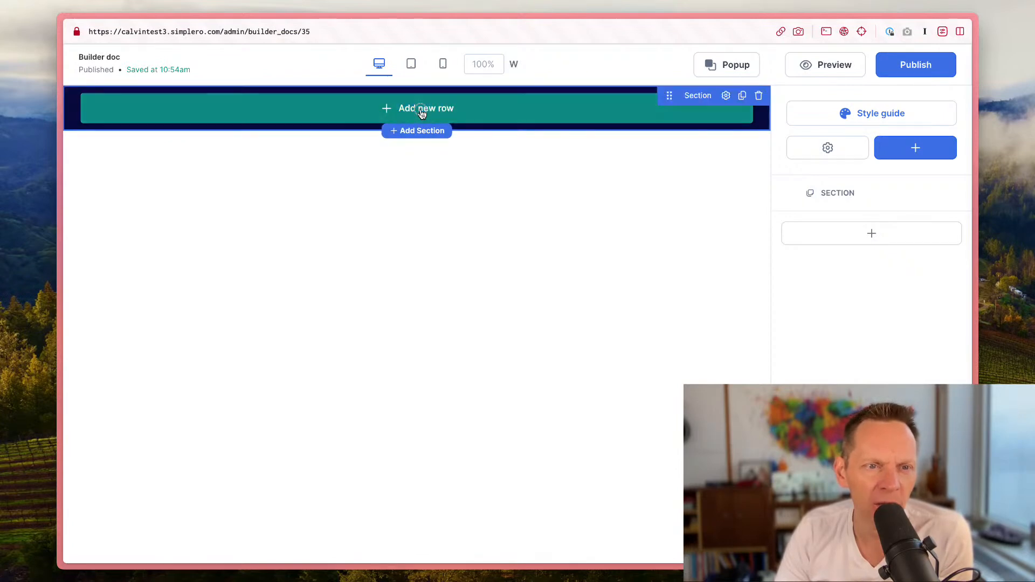
# Step: Add a one-column row to the section and insert a Headline element into it
pyautogui.click(422, 112)
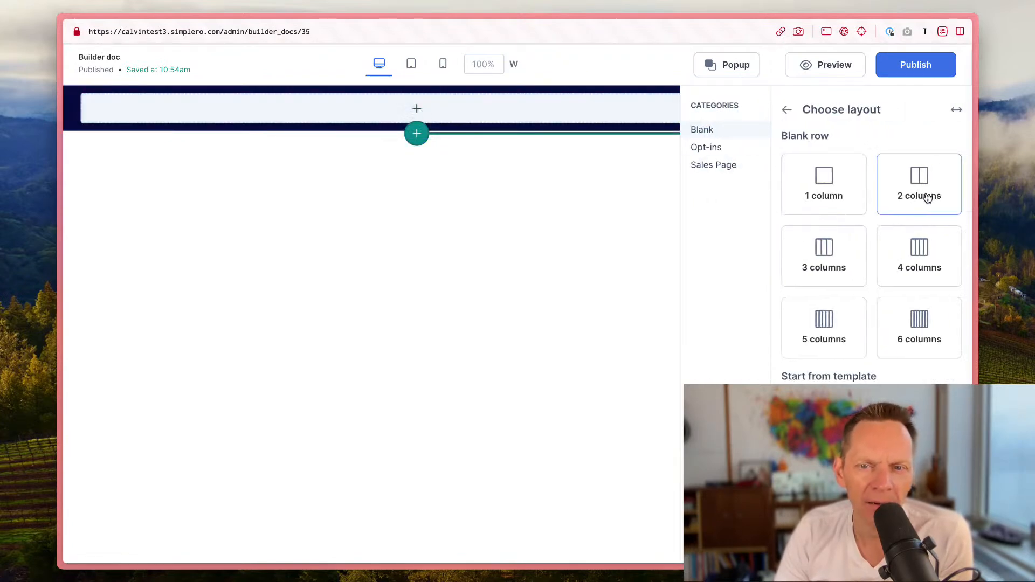
pyautogui.click(825, 196)
pyautogui.click(418, 124)
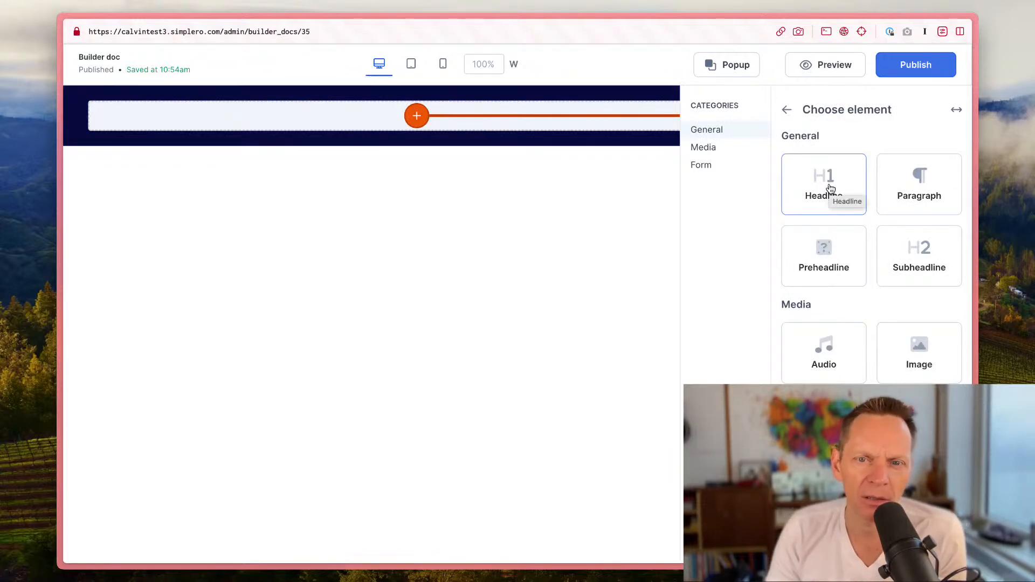
pyautogui.scroll(-1, 822, 275)
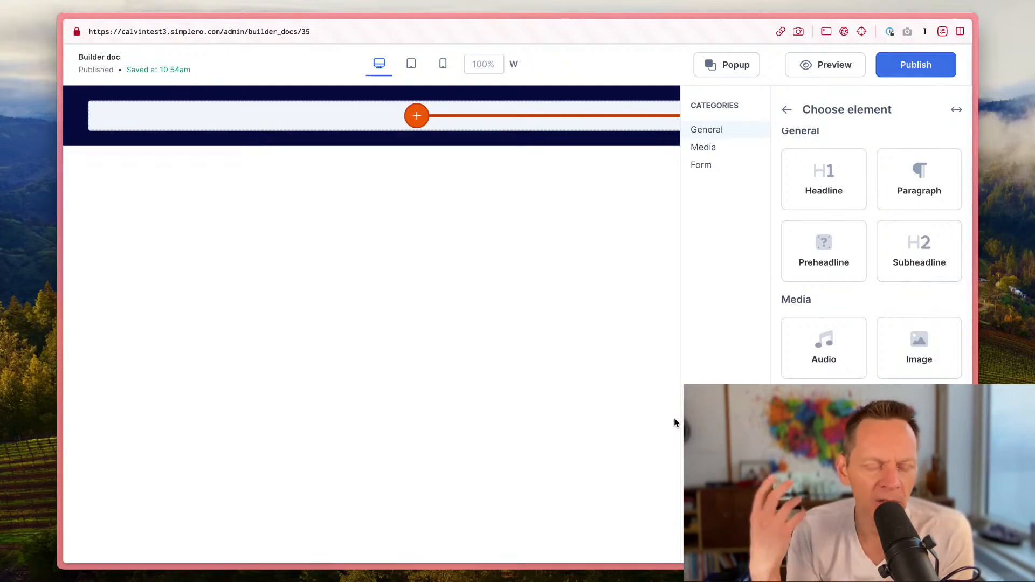
pyautogui.scroll(1, 674, 418)
pyautogui.scroll(1, 808, 364)
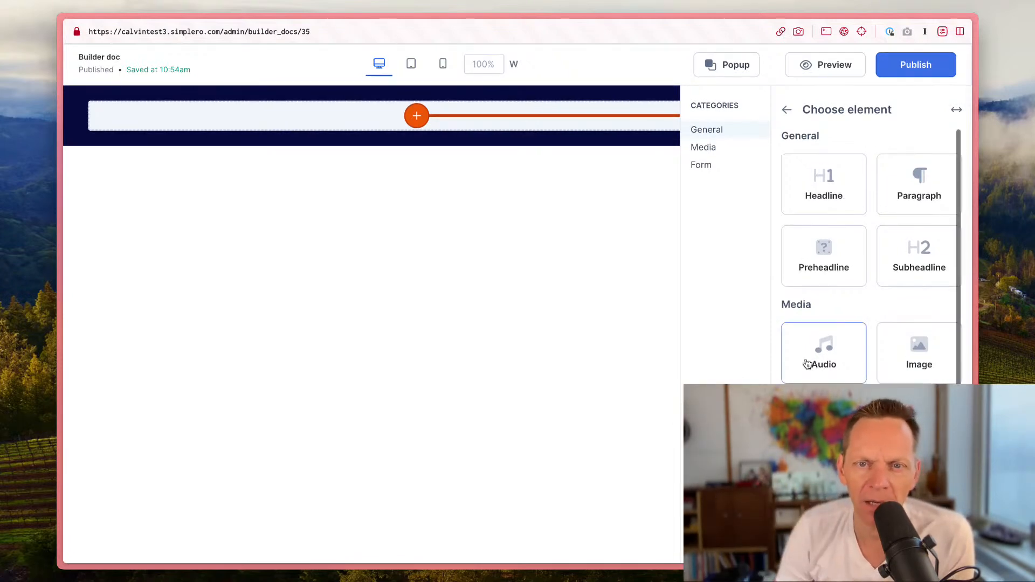
pyautogui.click(828, 189)
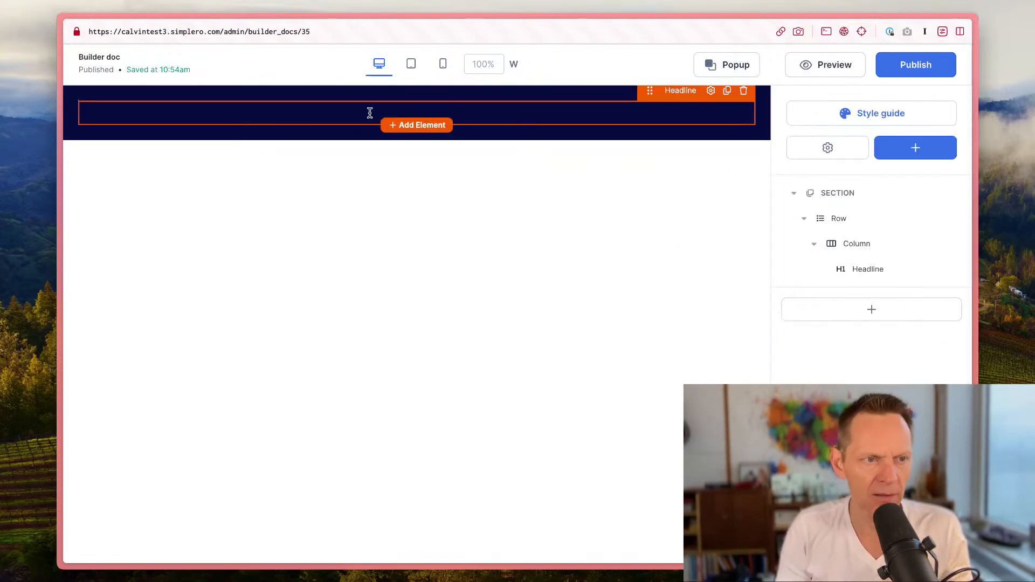
# Step: Type 'This Is A Really Cool Headline' as the headline text
pyautogui.press('BackSpace')
pyautogui.press('BackSpace')
pyautogui.press('BackSpace')
pyautogui.press('BackSpace')
pyautogui.write('Is A ')
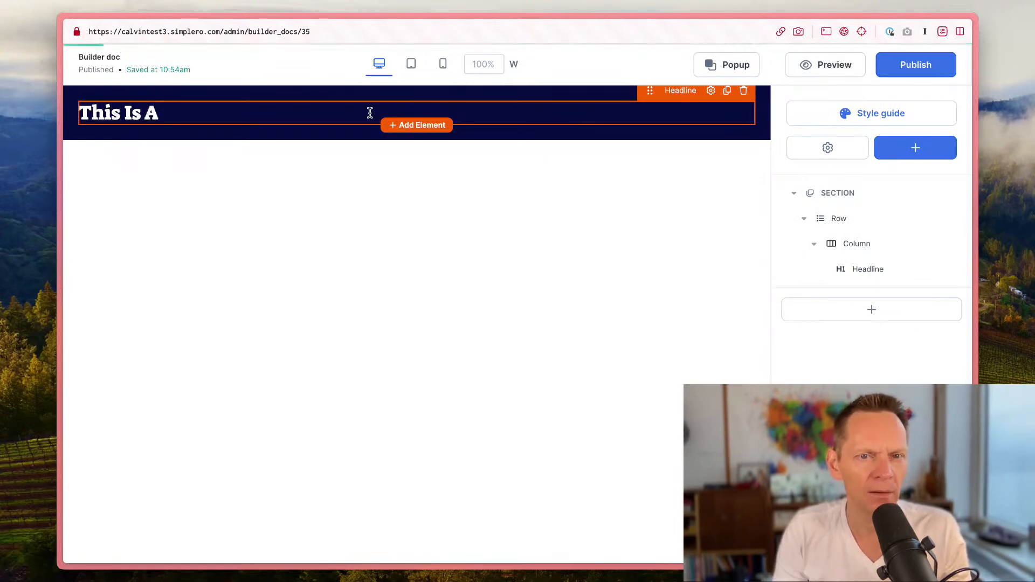
pyautogui.write('Really Cool He')
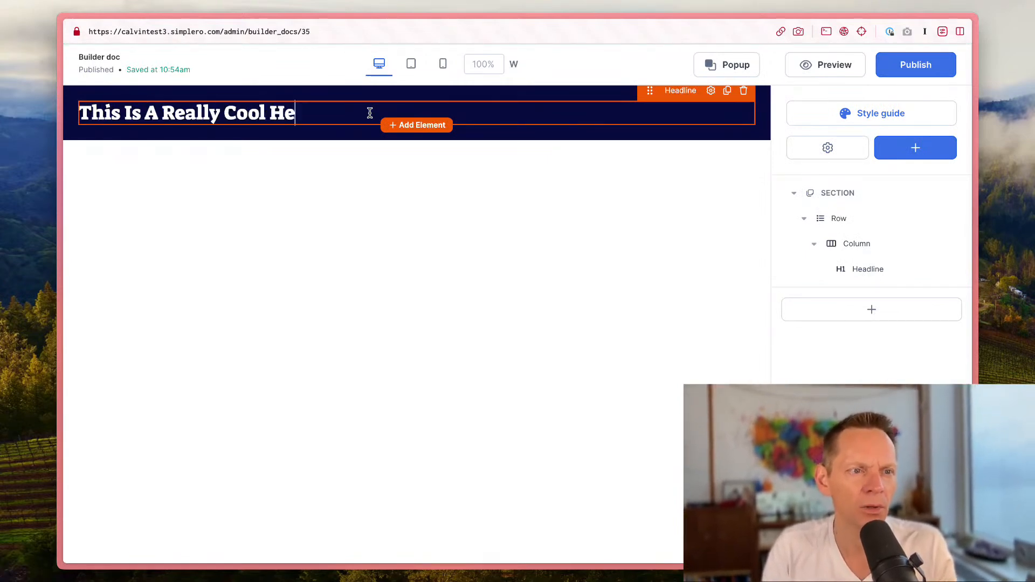
pyautogui.write('adline')
# Step: Replace the headline text with 'How To Yay Without Boo'
pyautogui.press('super+Left')
pyautogui.write('How To Yay Without ')
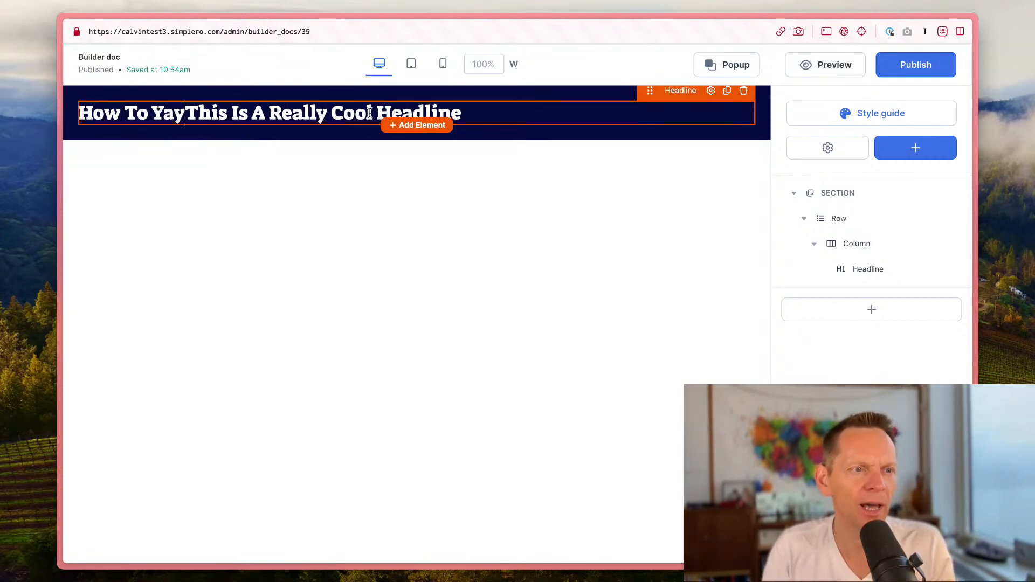
pyautogui.write('Boo')
pyautogui.press('shift+super+Right')
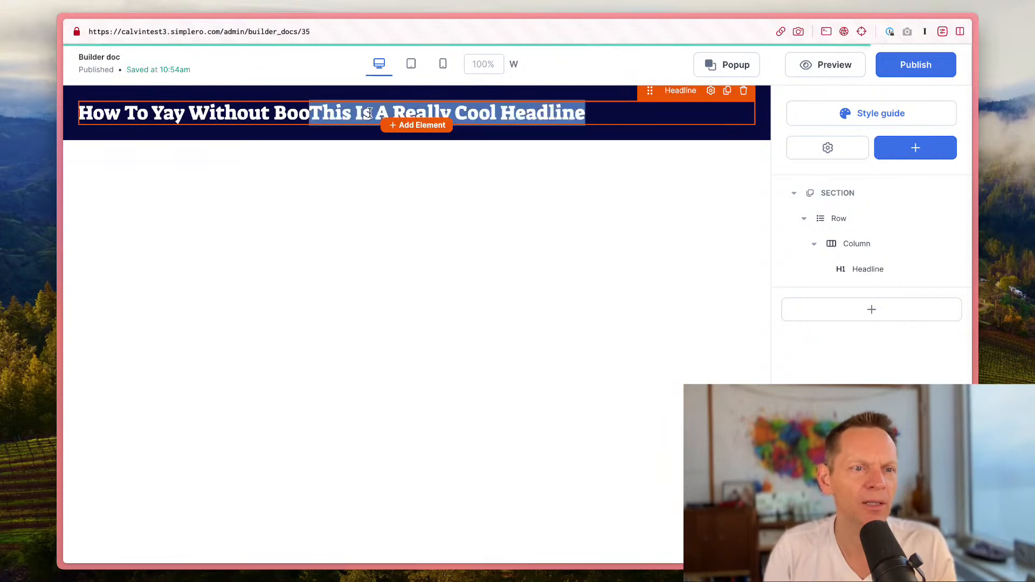
pyautogui.press('BackSpace')
pyautogui.press('super+a')
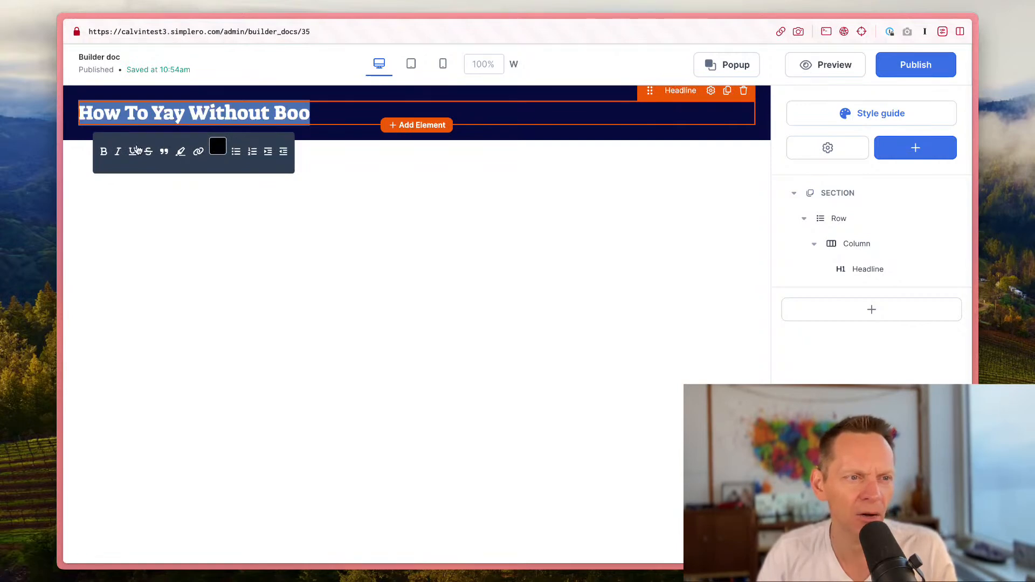
pyautogui.click(182, 112)
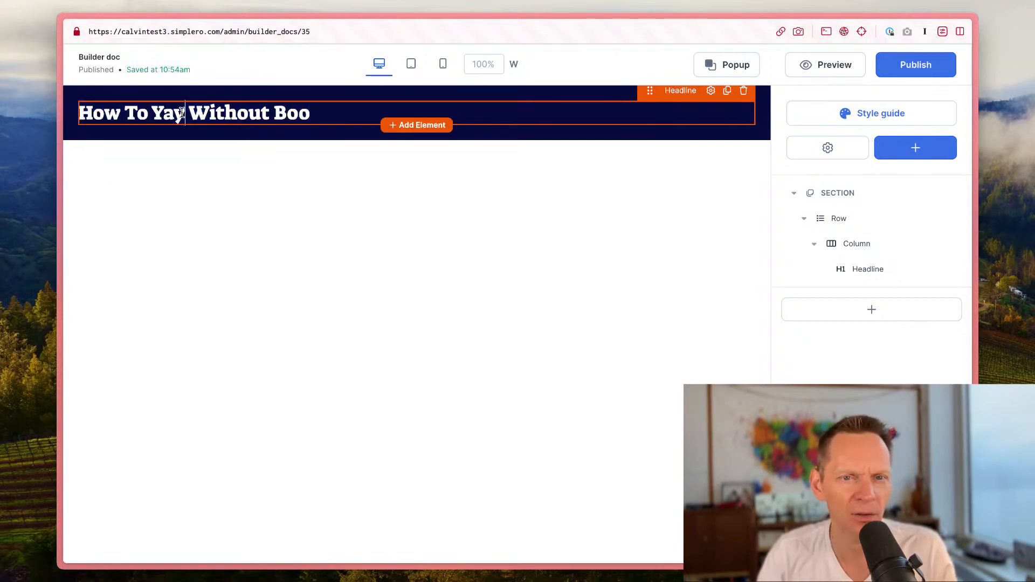
# Step: Open the headline settings and try each text casing option, returning to no casing
pyautogui.click(711, 91)
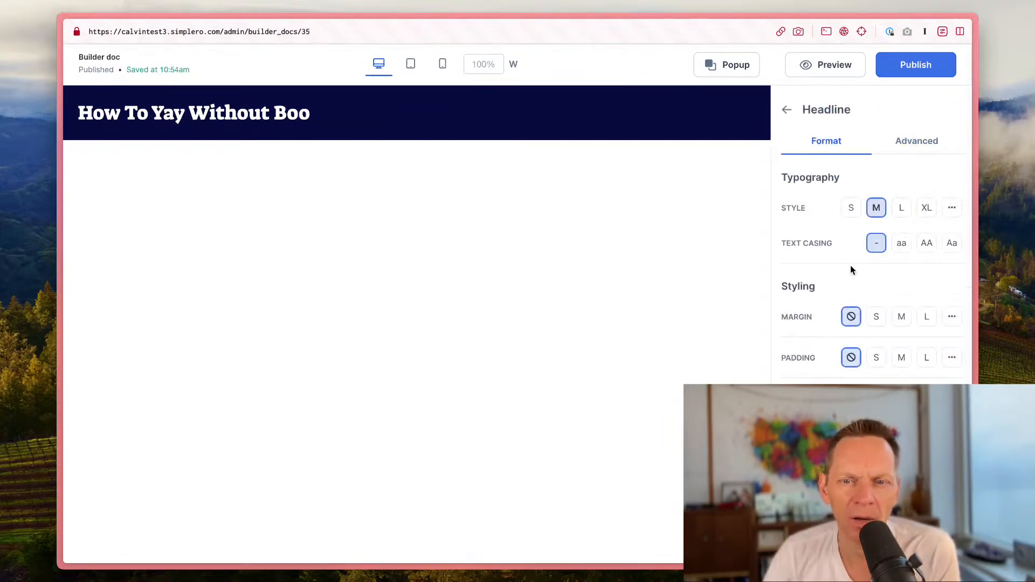
pyautogui.click(901, 243)
pyautogui.click(926, 245)
pyautogui.click(950, 244)
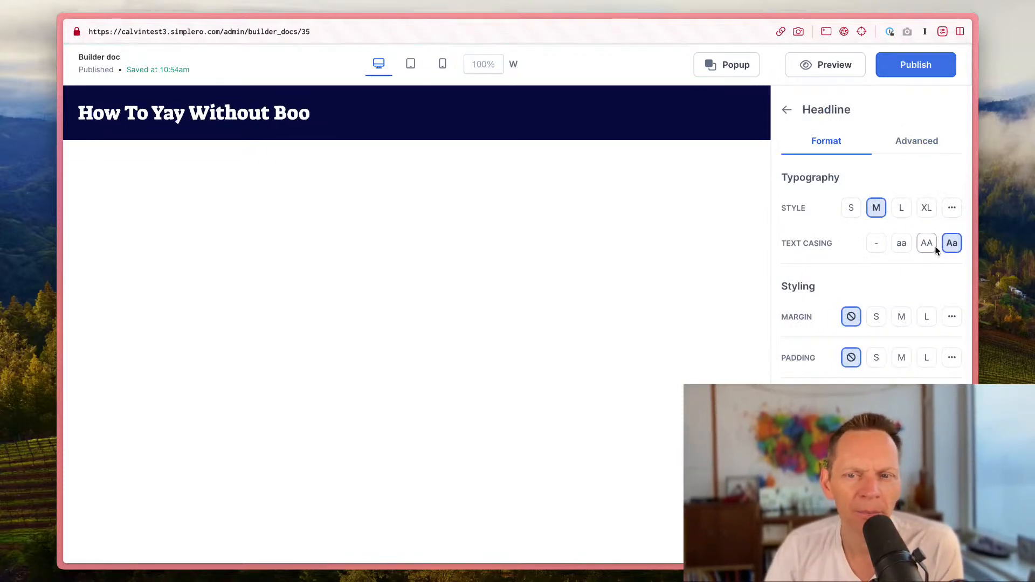
pyautogui.click(928, 244)
pyautogui.click(901, 242)
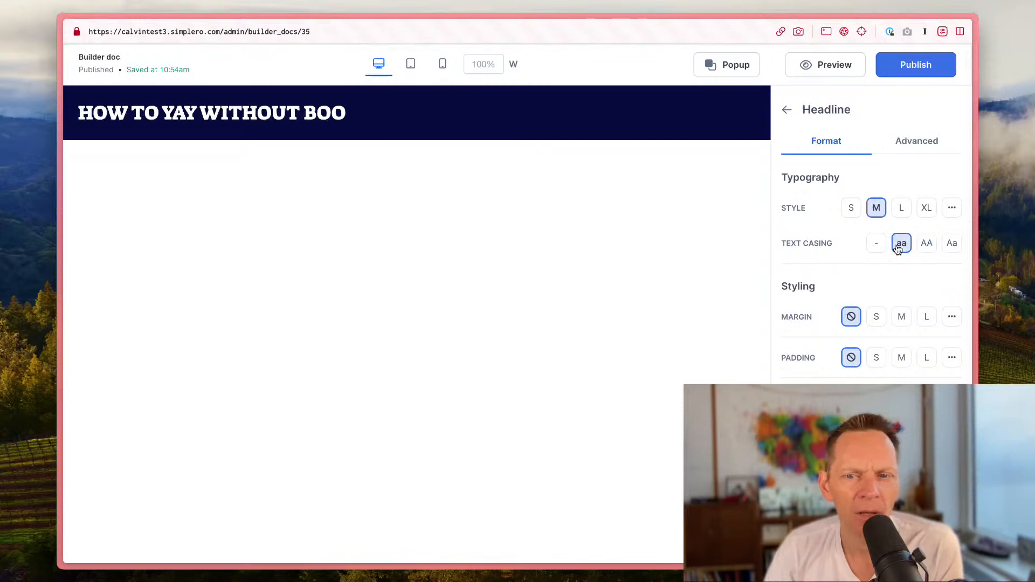
pyautogui.click(878, 244)
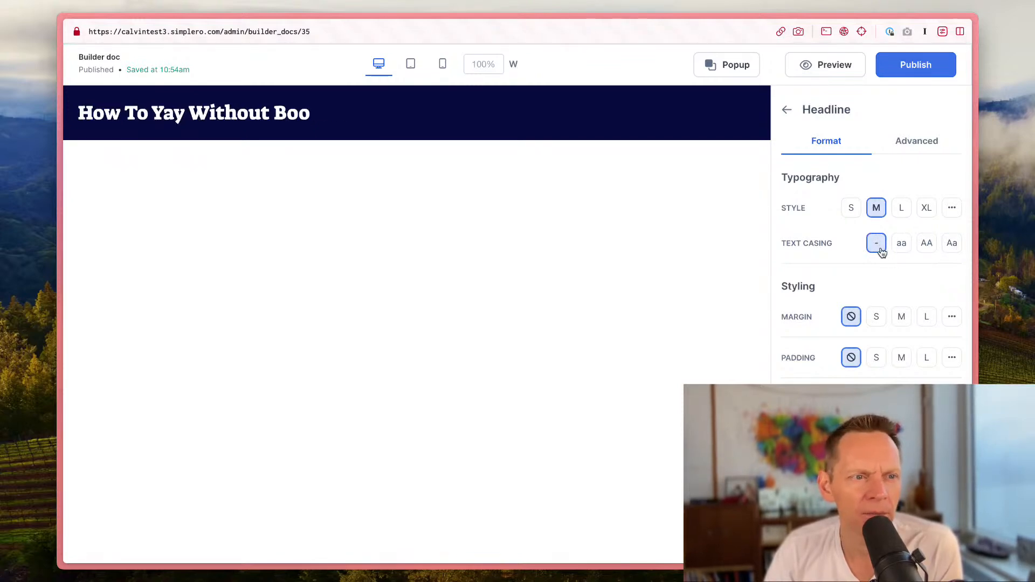
# Step: Set the headline's typography style to XL
pyautogui.click(907, 216)
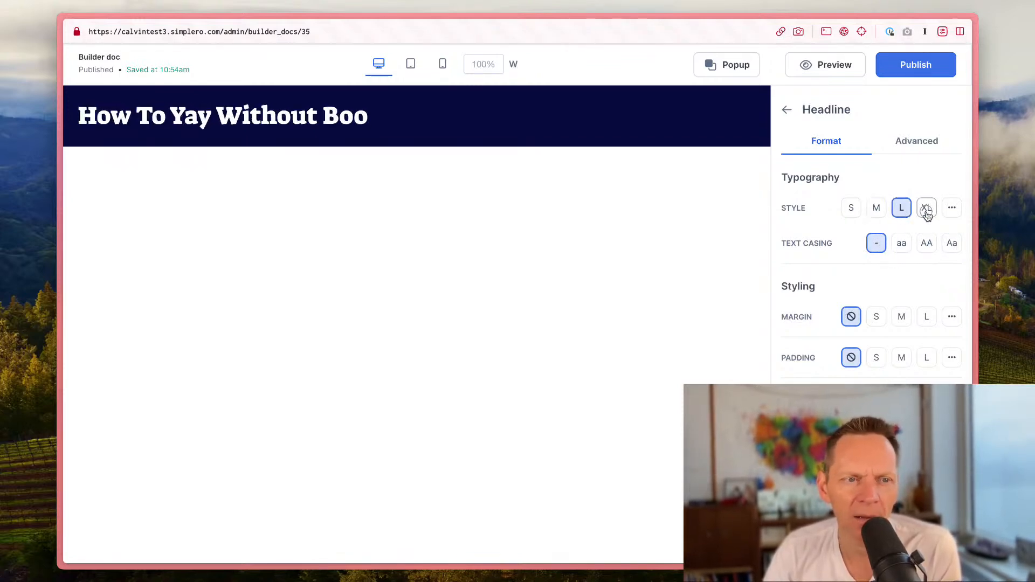
pyautogui.click(926, 214)
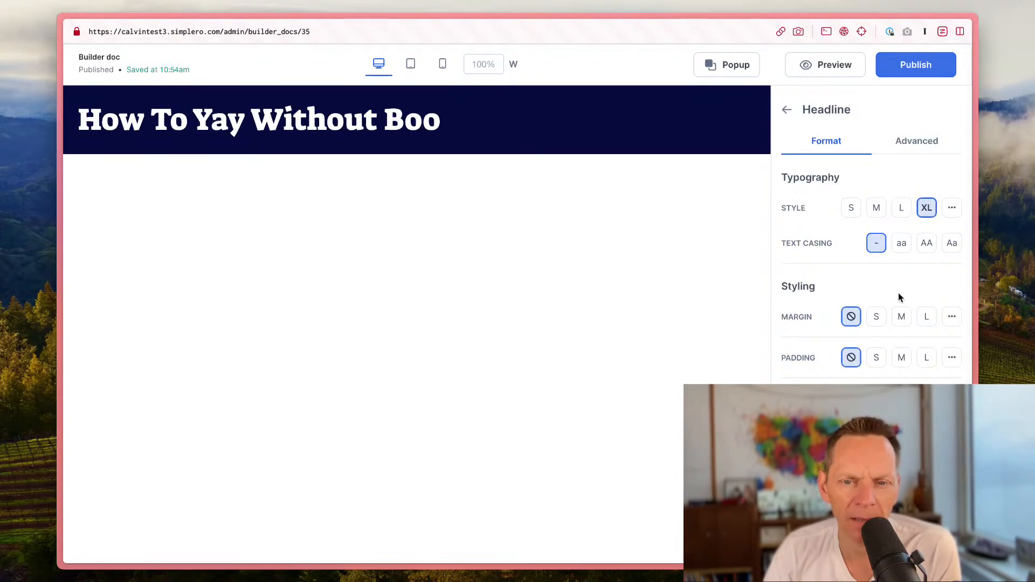
pyautogui.scroll(-1, 887, 356)
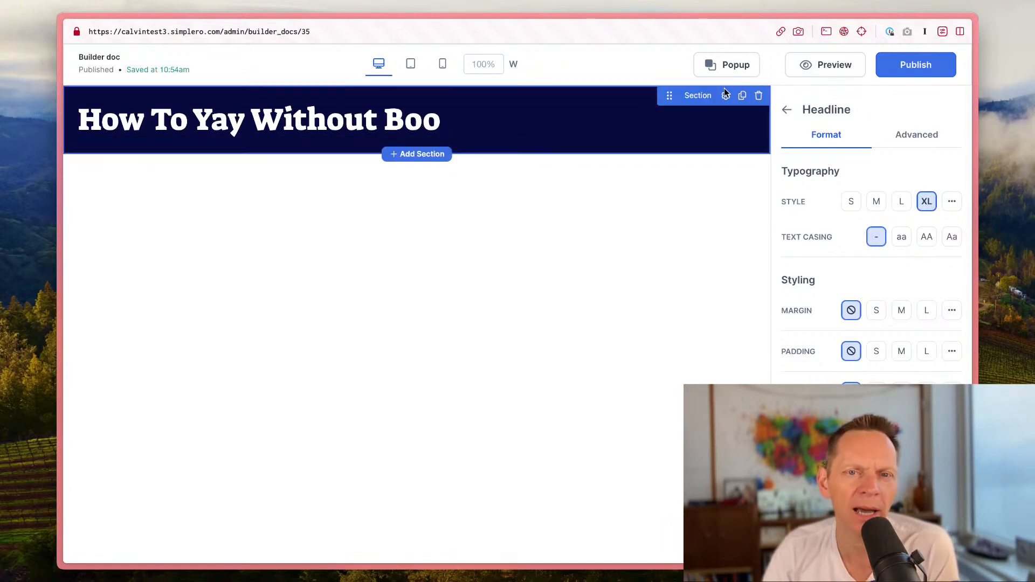
# Step: Set the section's background image to a starry mountain stock photo found by searching 'mountain'
pyautogui.click(725, 96)
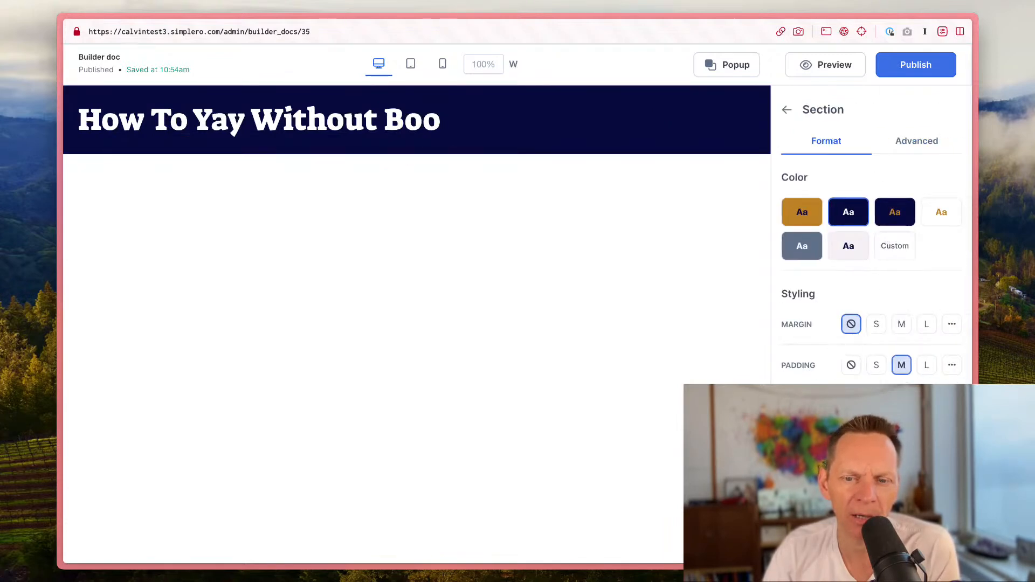
pyautogui.scroll(-3, 870, 242)
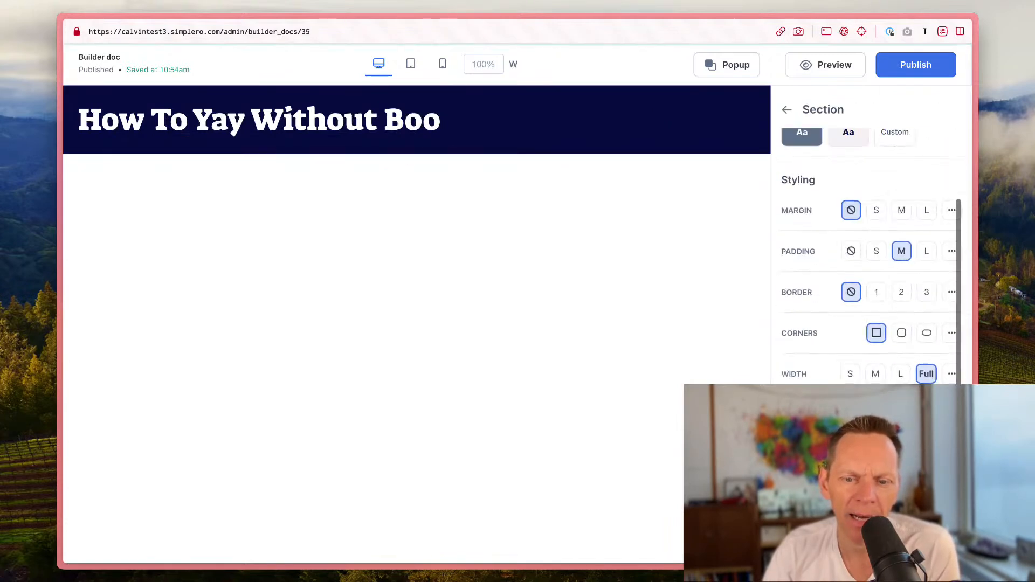
pyautogui.scroll(-3, 871, 243)
pyautogui.click(862, 372)
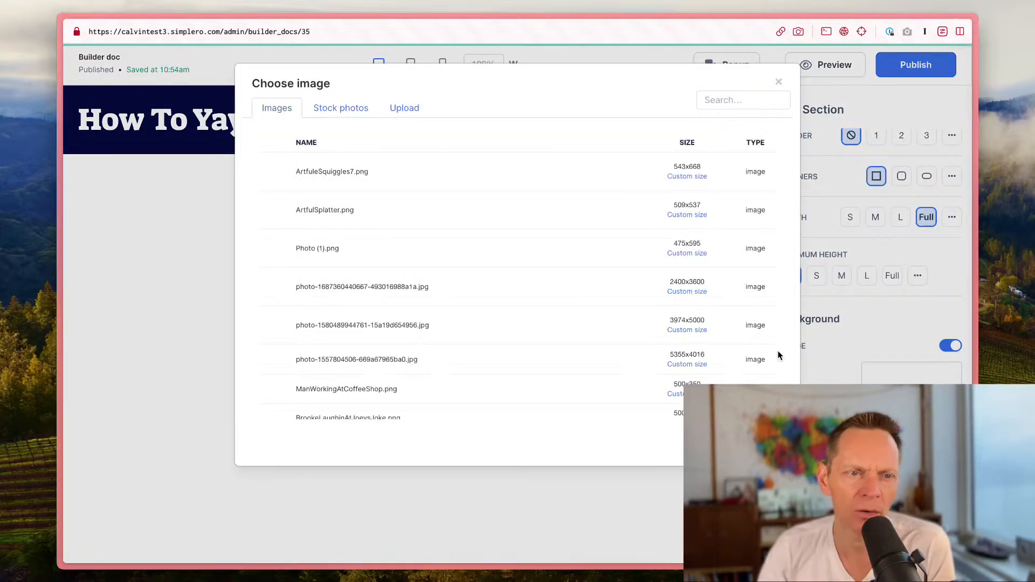
pyautogui.click(337, 116)
pyautogui.click(430, 148)
pyautogui.write('mountain')
pyautogui.press('Return')
pyautogui.moveTo(546, 258)
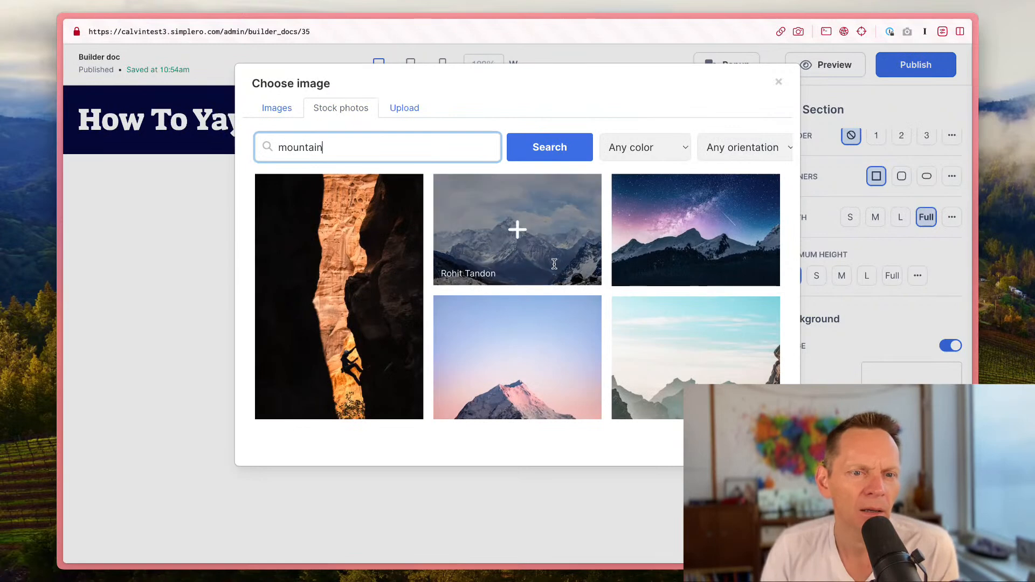
pyautogui.click(686, 232)
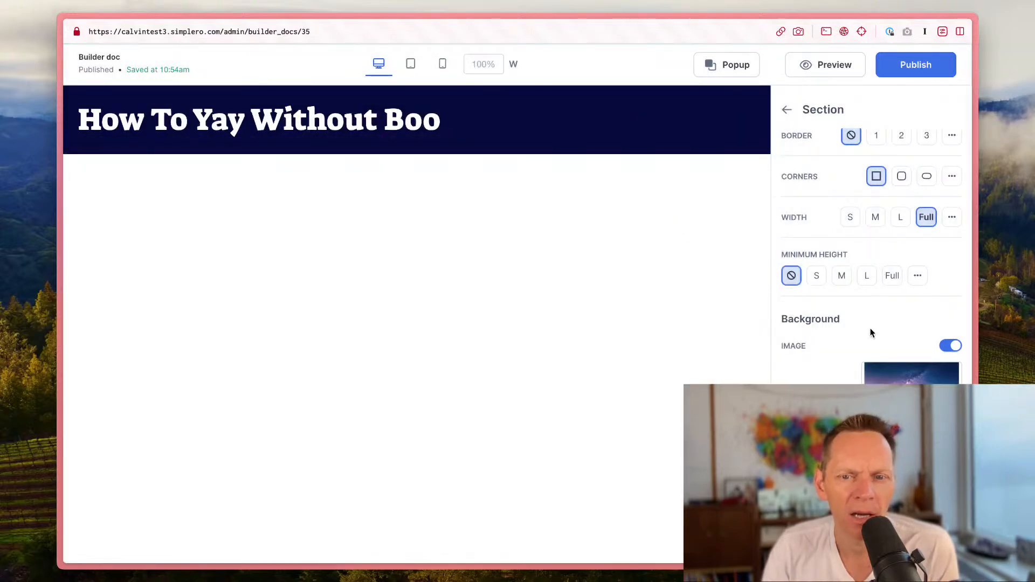
# Step: Try the Custom section color scheme, then reapply the dark navy preset
pyautogui.scroll(-1, 871, 324)
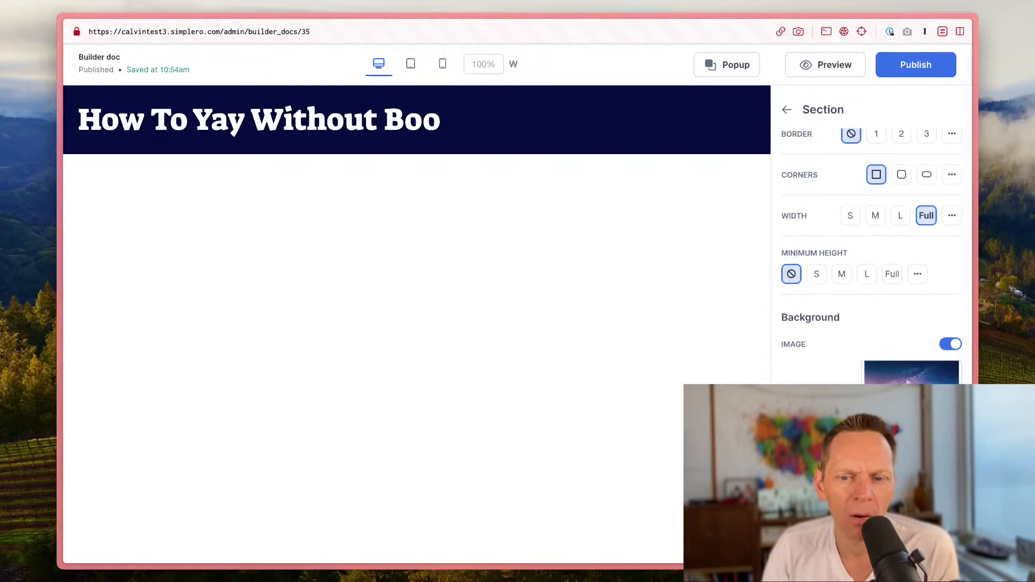
pyautogui.scroll(5, 874, 221)
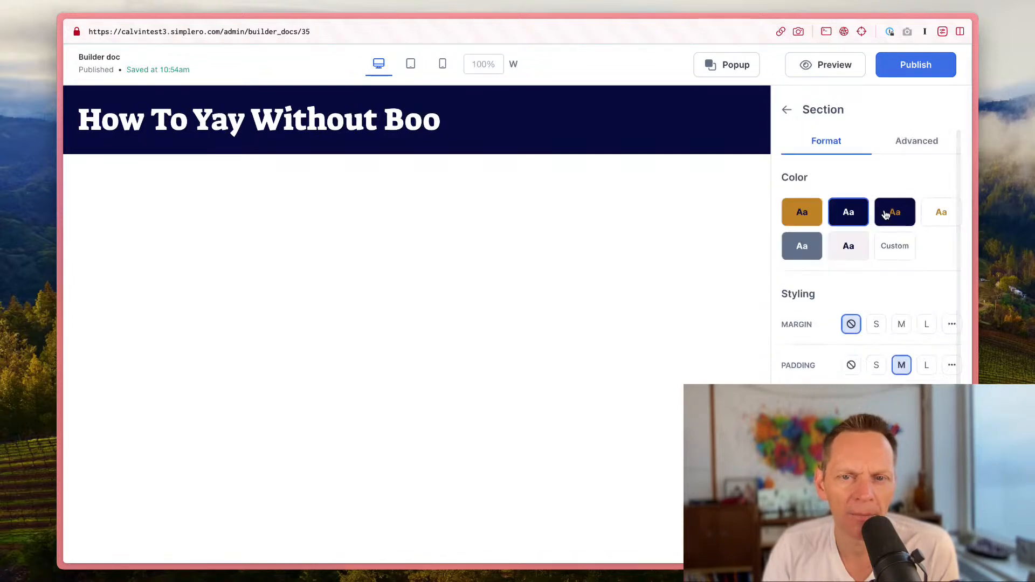
pyautogui.scroll(-5, 846, 370)
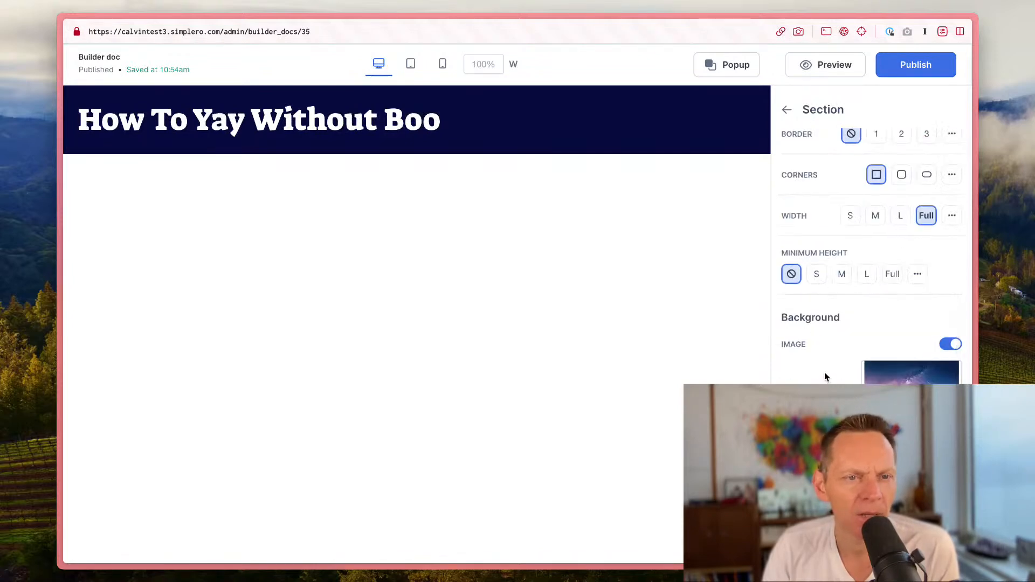
pyautogui.scroll(5, 867, 235)
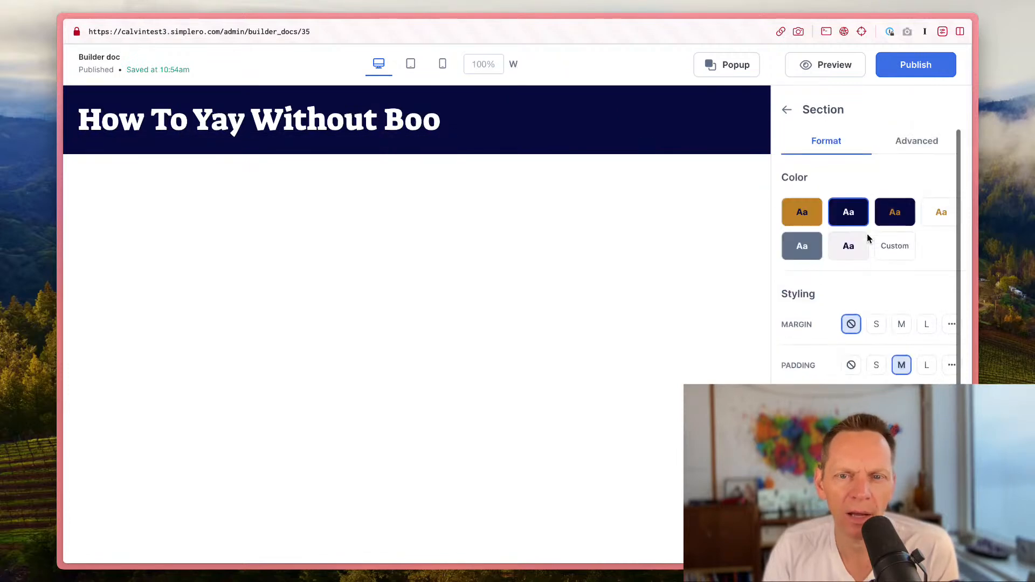
pyautogui.click(895, 245)
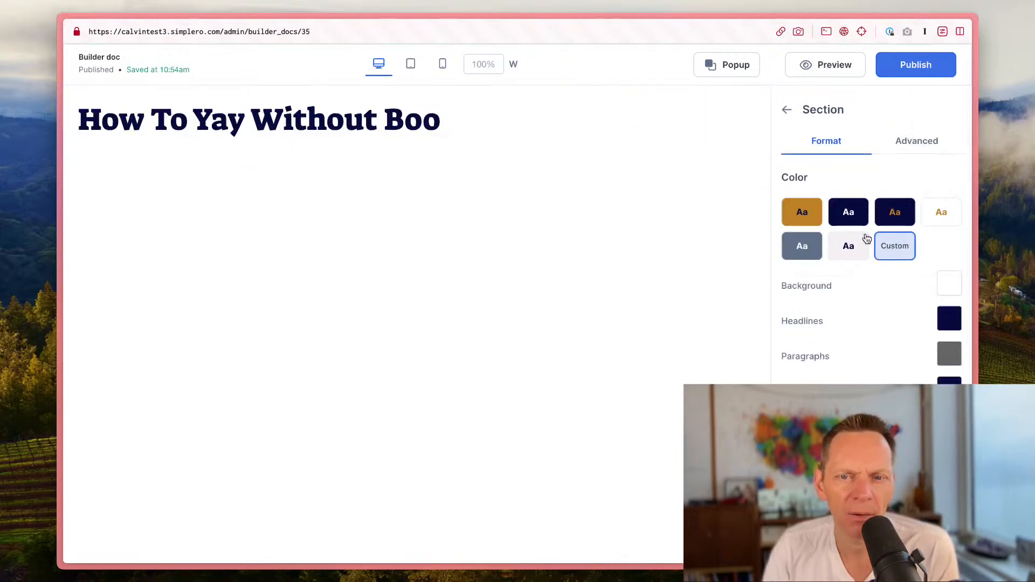
pyautogui.click(848, 212)
# Step: Try the Contain background image style, then set it back to Cover
pyautogui.scroll(-5, 838, 302)
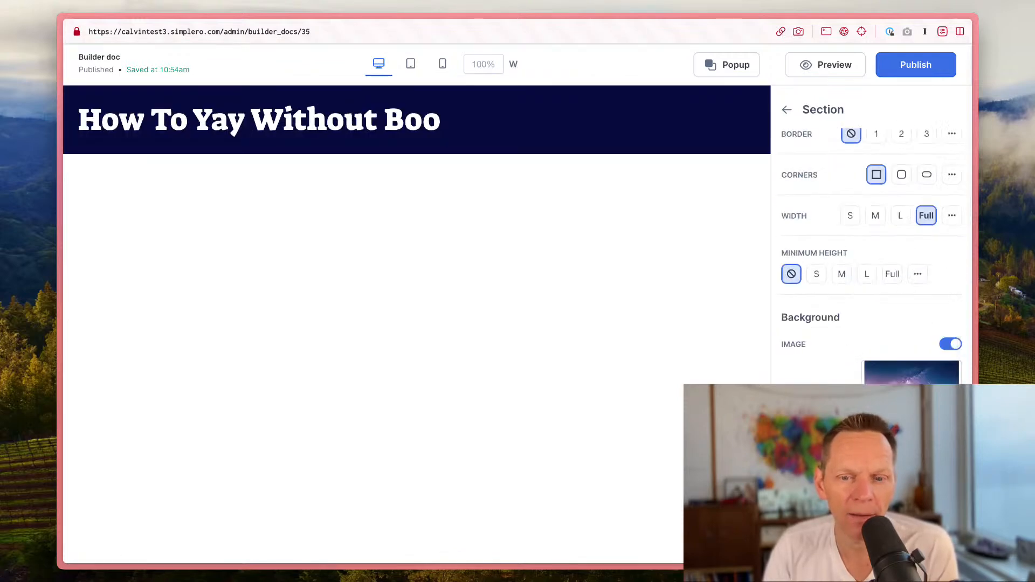
pyautogui.click(424, 296)
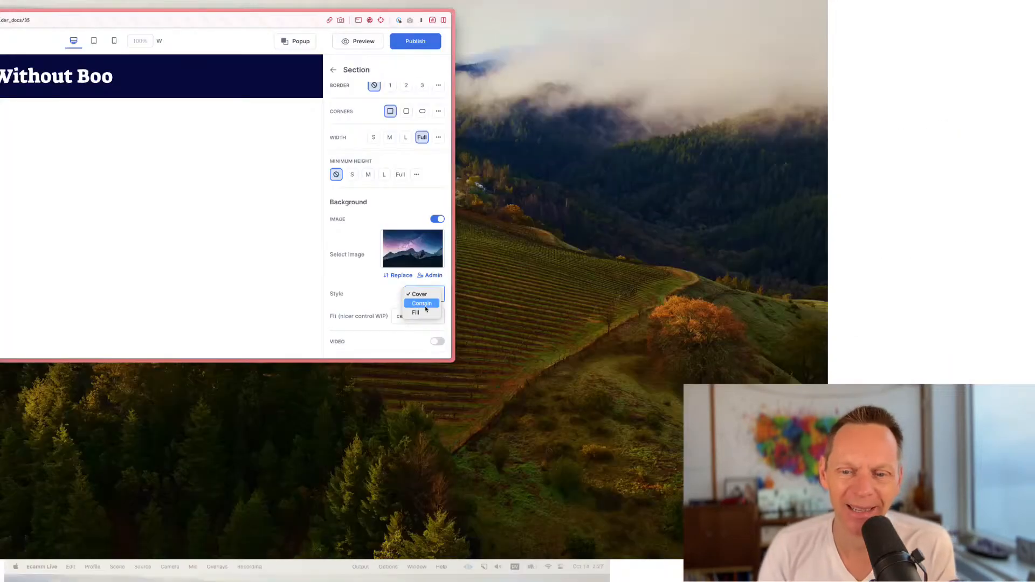
pyautogui.click(426, 306)
pyautogui.click(426, 297)
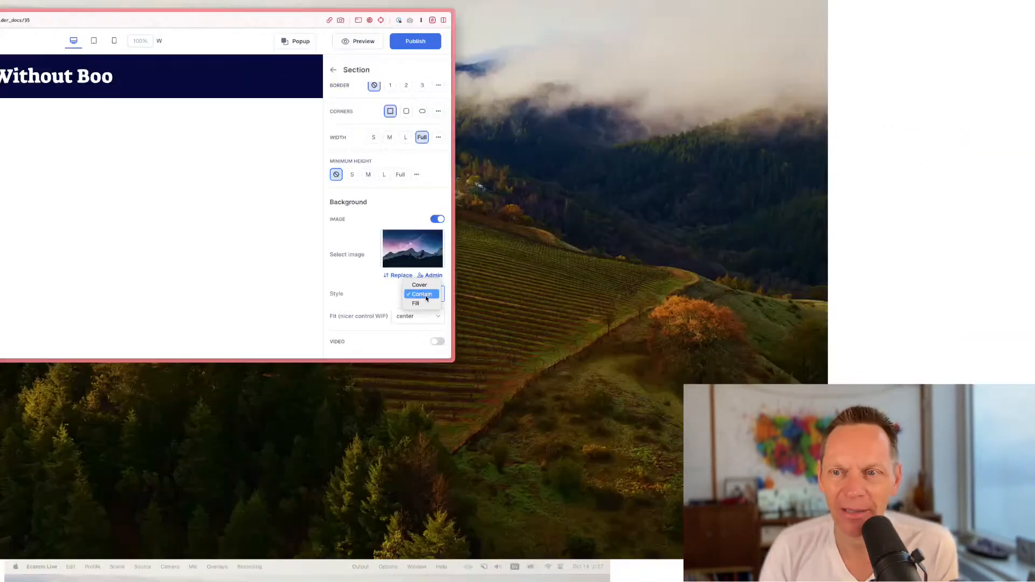
pyautogui.click(424, 286)
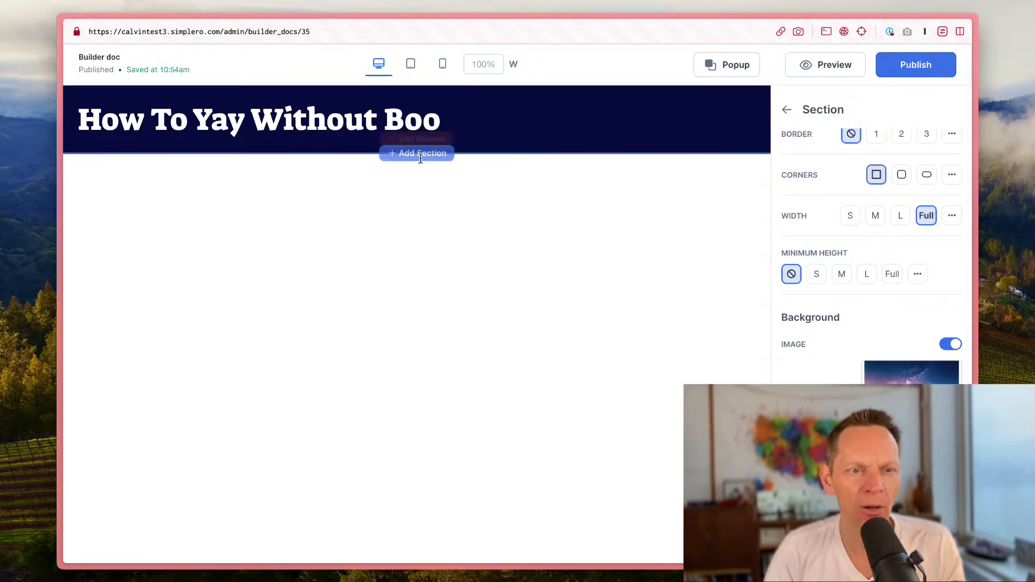
# Step: Add a Subheadline element below the headline
pyautogui.click(418, 144)
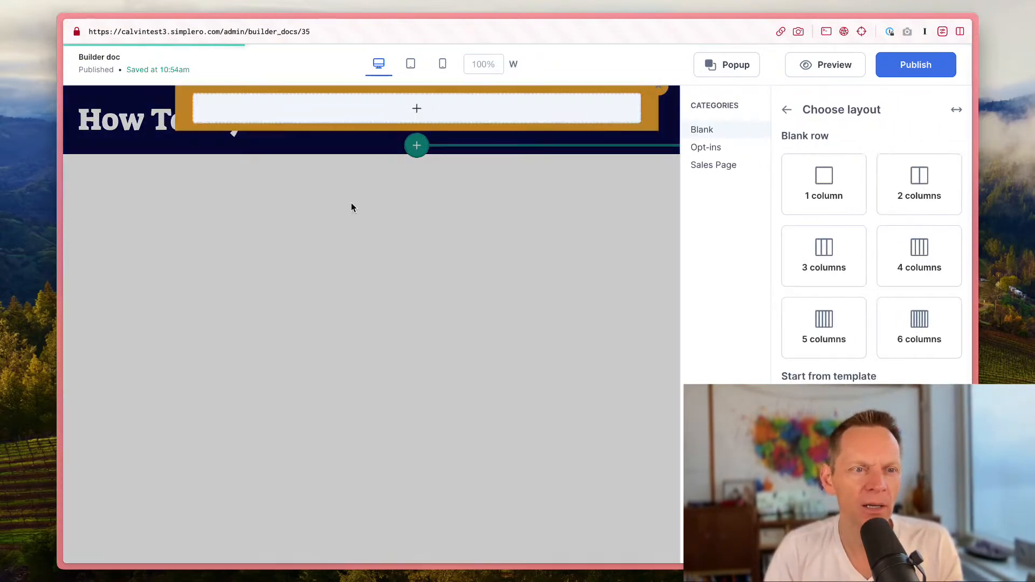
pyautogui.click(727, 70)
pyautogui.click(411, 137)
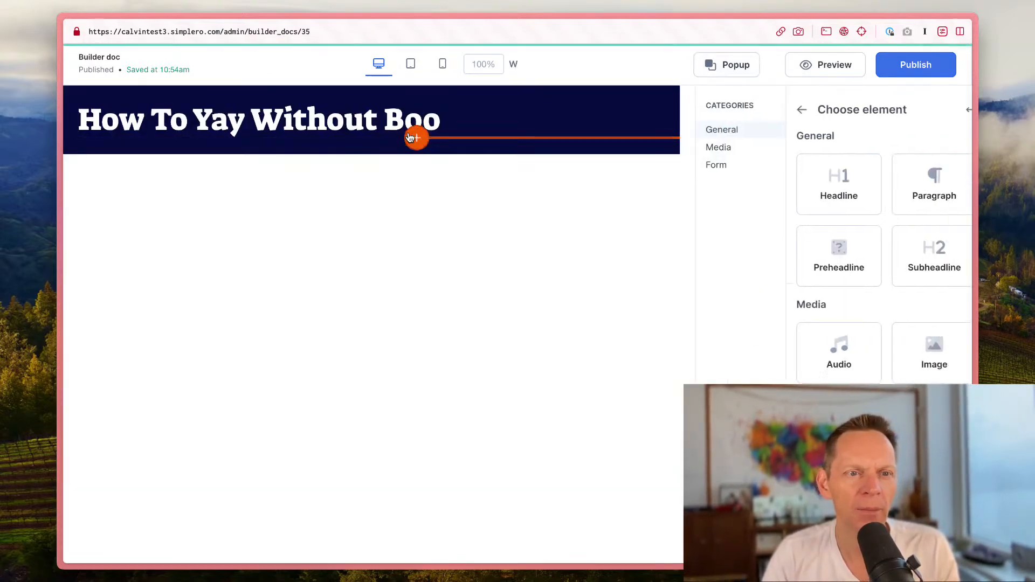
pyautogui.click(904, 260)
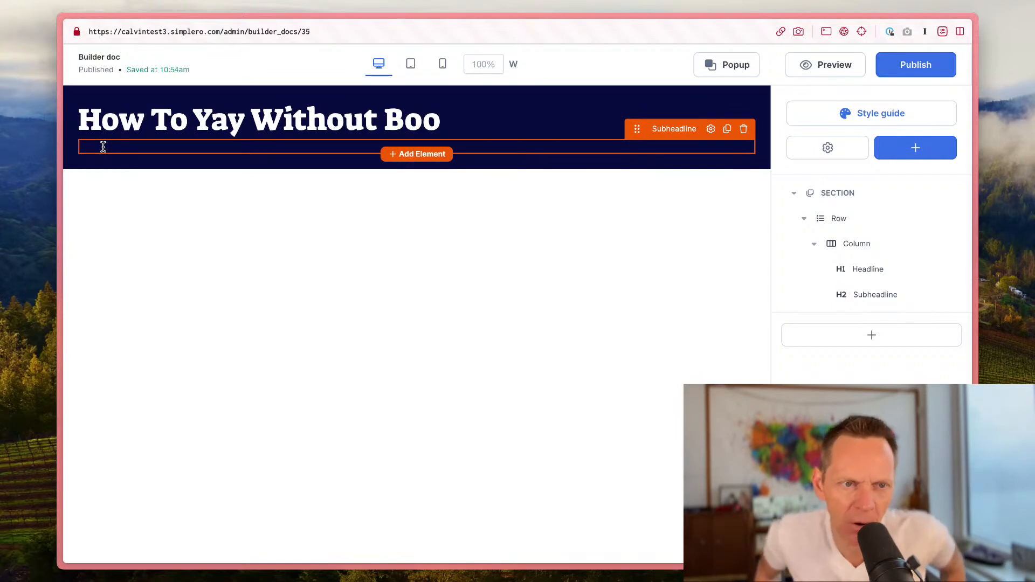
# Step: Enter the subheadline text "This would be the sub-headline"
pyautogui.write('This wolud')
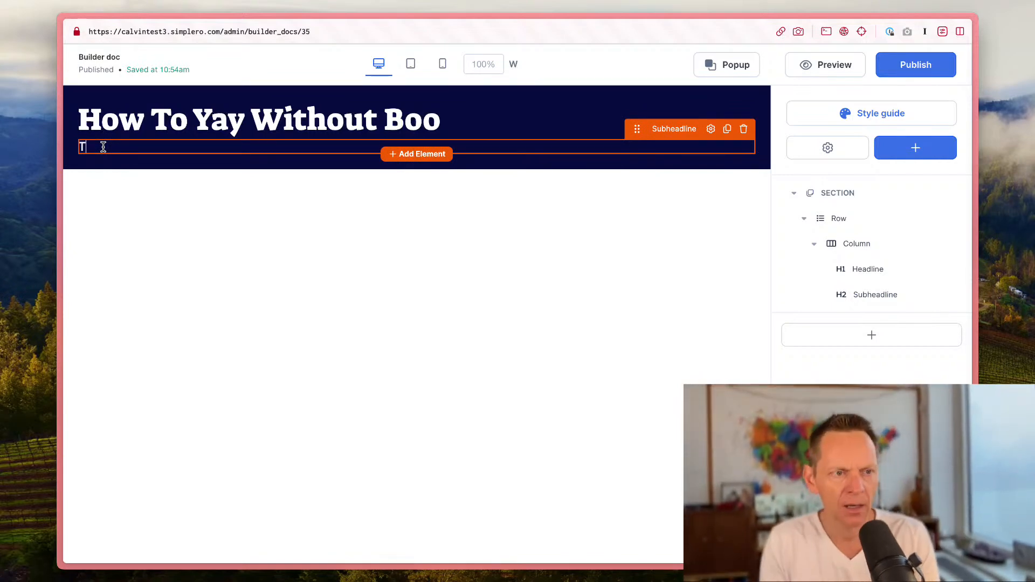
pyautogui.press('BackSpace')
pyautogui.press('BackSpace')
pyautogui.press('BackSpace')
pyautogui.press('BackSpace')
pyautogui.press('BackSpace')
pyautogui.press('BackSpace')
pyautogui.press('BackSpace')
pyautogui.press('BackSpace')
pyautogui.press('BackSpace')
pyautogui.press('BackSpace')
pyautogui.press('BackSpace')
pyautogui.press('BackSpace')
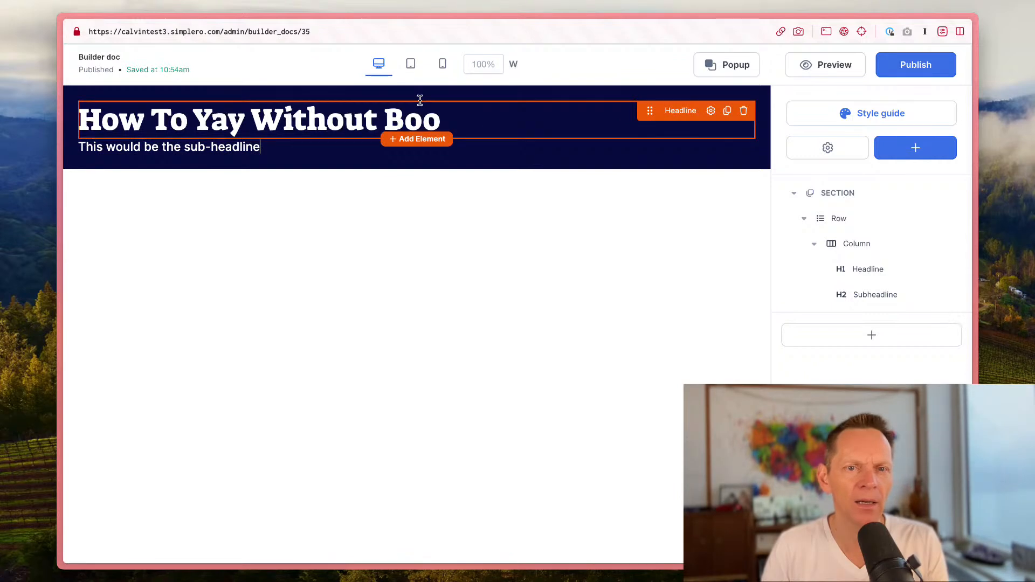
# Step: Insert a Preheadline element reading "Add pre-headline" and move it above the headline
pyautogui.click(421, 140)
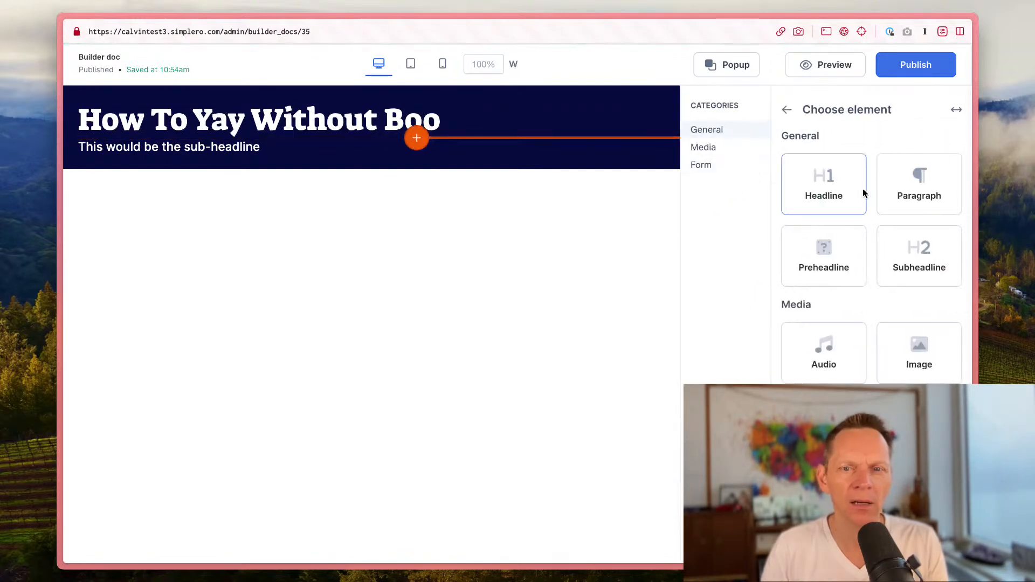
pyautogui.click(826, 248)
pyautogui.write('Add pre-headline')
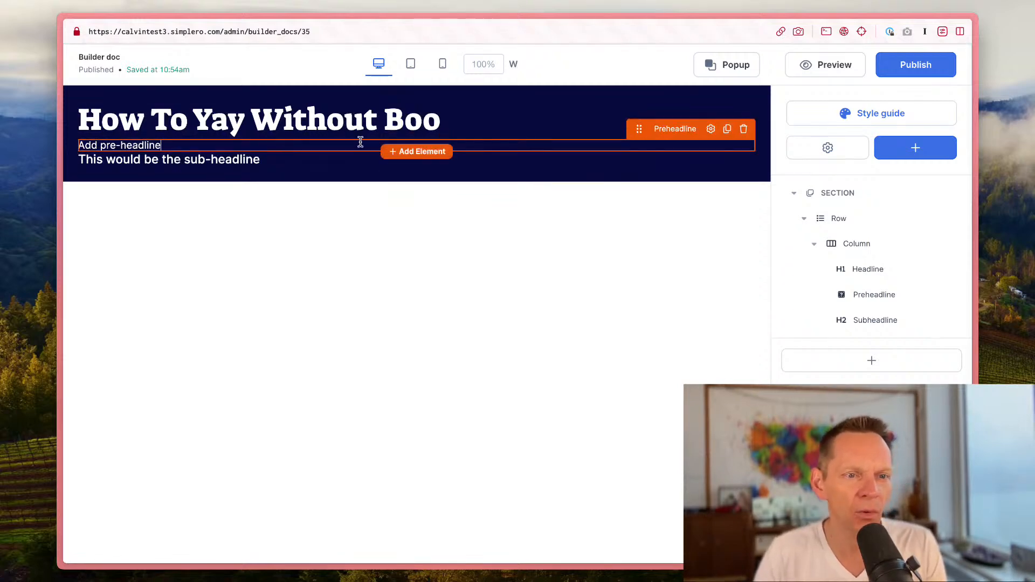
pyautogui.moveTo(638, 132); pyautogui.dragTo(641, 103)
pyautogui.moveTo(38, 135)
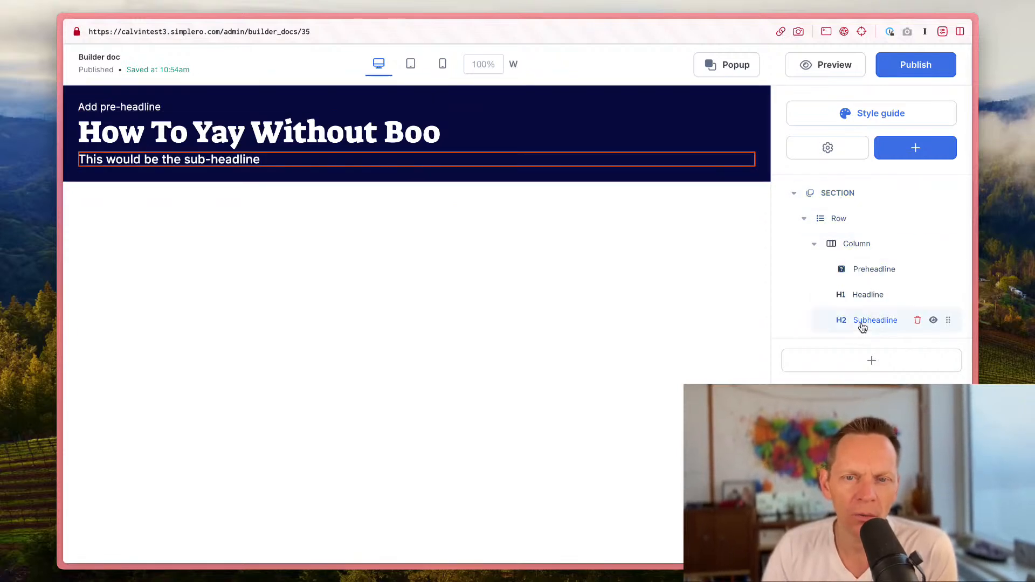
# Step: Inspect the row's device visibility options in the layer tree
pyautogui.click(803, 219)
pyautogui.click(803, 219)
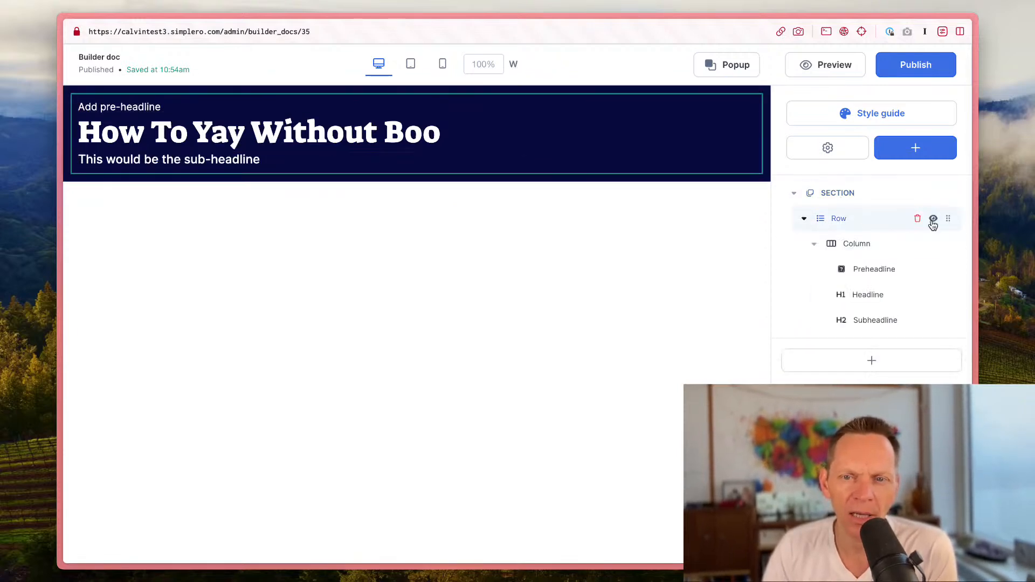
pyautogui.click(935, 219)
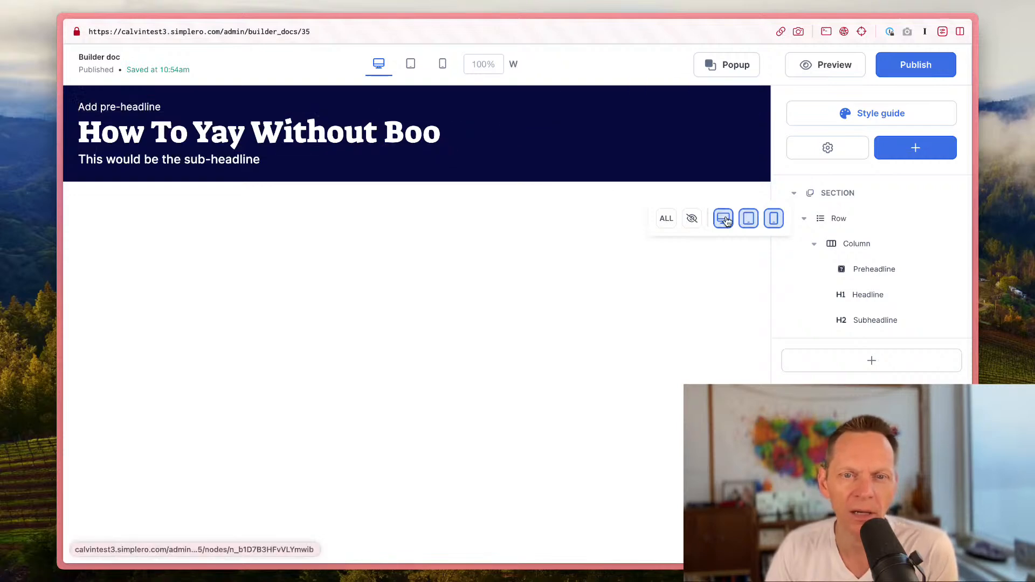
# Step: Preview the page at desktop, tablet and mobile widths and widen the preview to 810 px
pyautogui.click(381, 65)
pyautogui.click(410, 66)
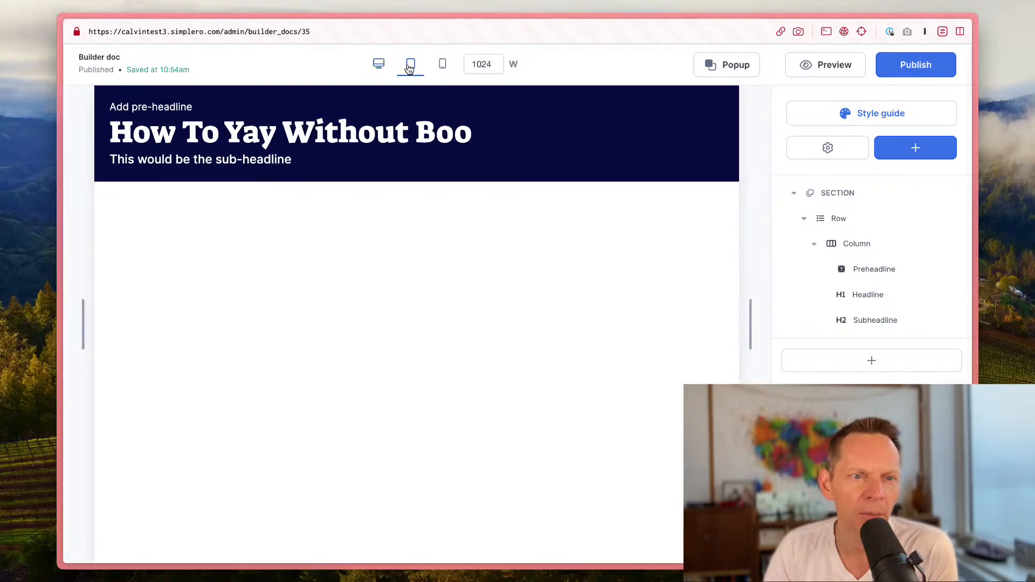
pyautogui.click(443, 65)
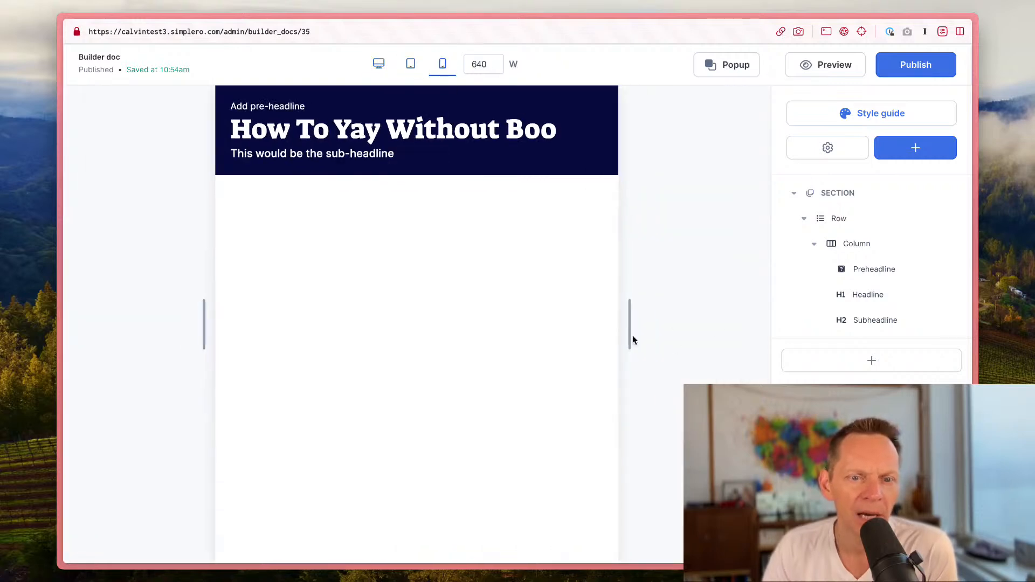
pyautogui.moveTo(630, 334); pyautogui.dragTo(712, 339)
# Step: Give the headline a custom tablet style with the Bebas Neue font at 69 px
pyautogui.click(612, 106)
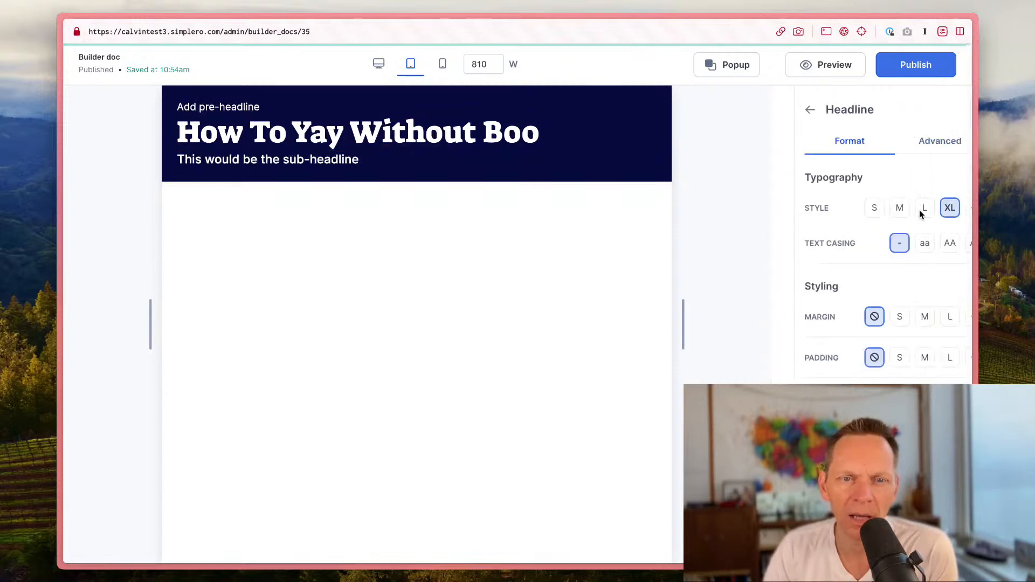
pyautogui.click(951, 211)
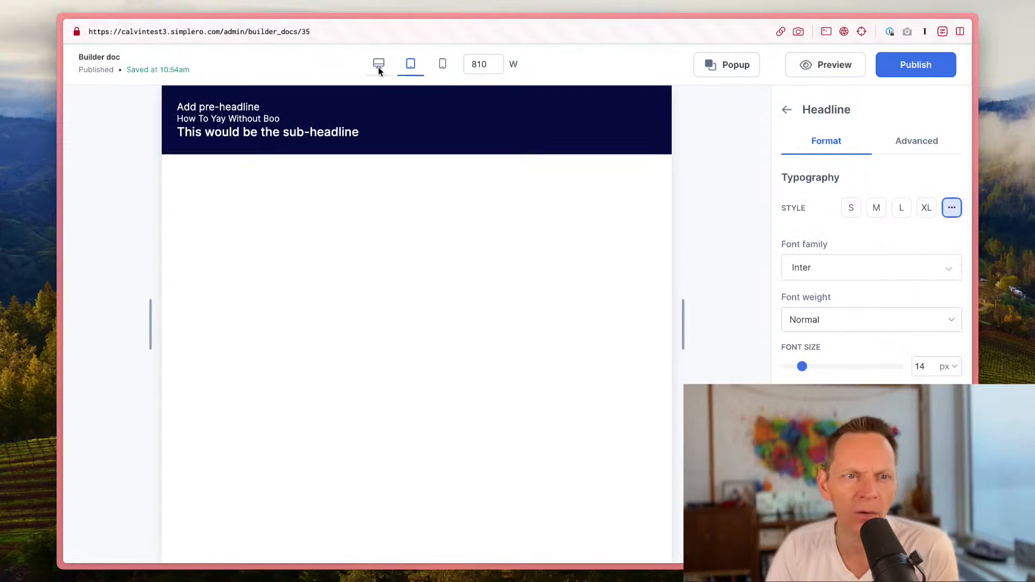
pyautogui.click(378, 68)
pyautogui.click(952, 210)
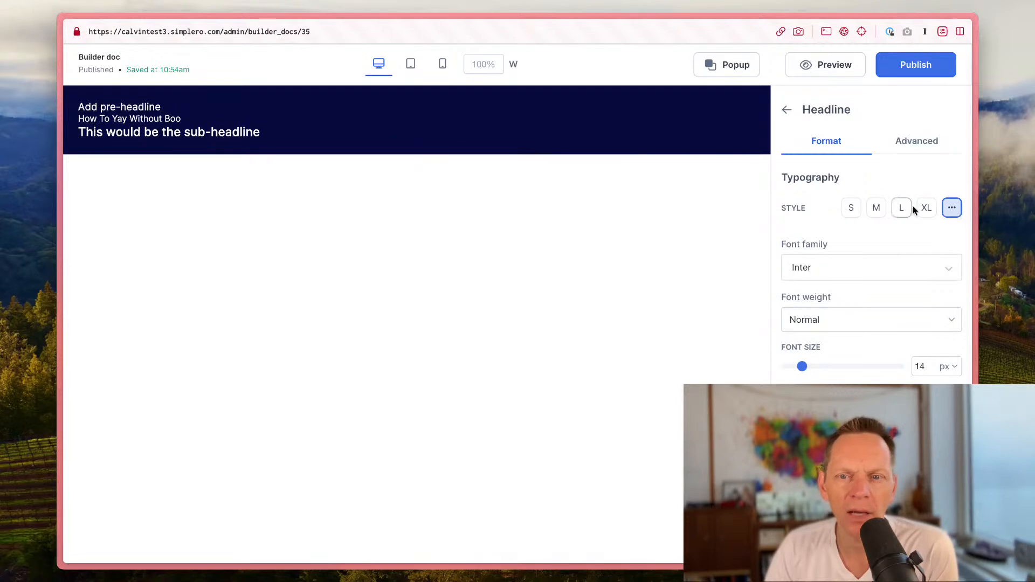
pyautogui.click(926, 208)
pyautogui.click(410, 68)
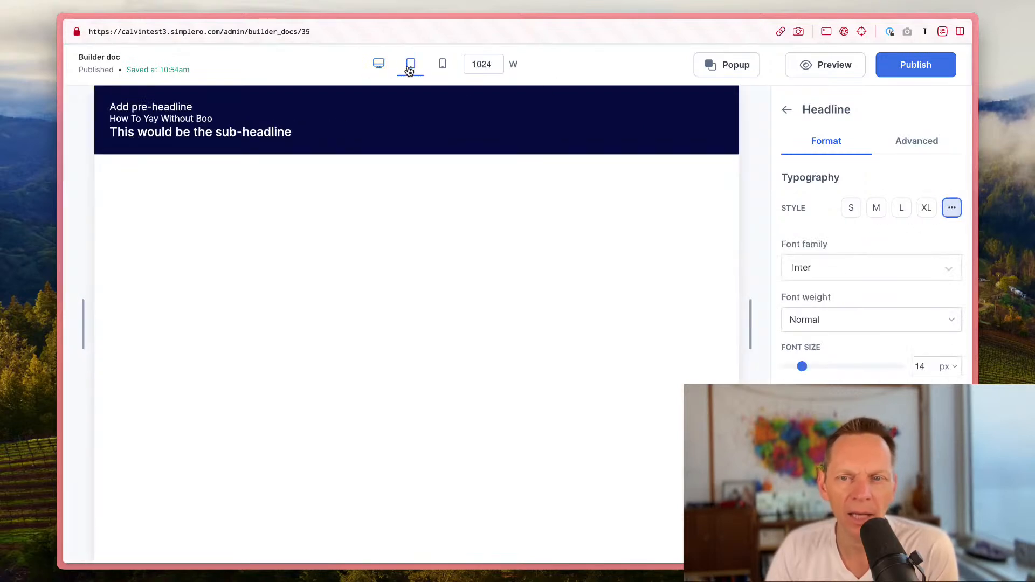
pyautogui.click(888, 273)
pyautogui.click(890, 377)
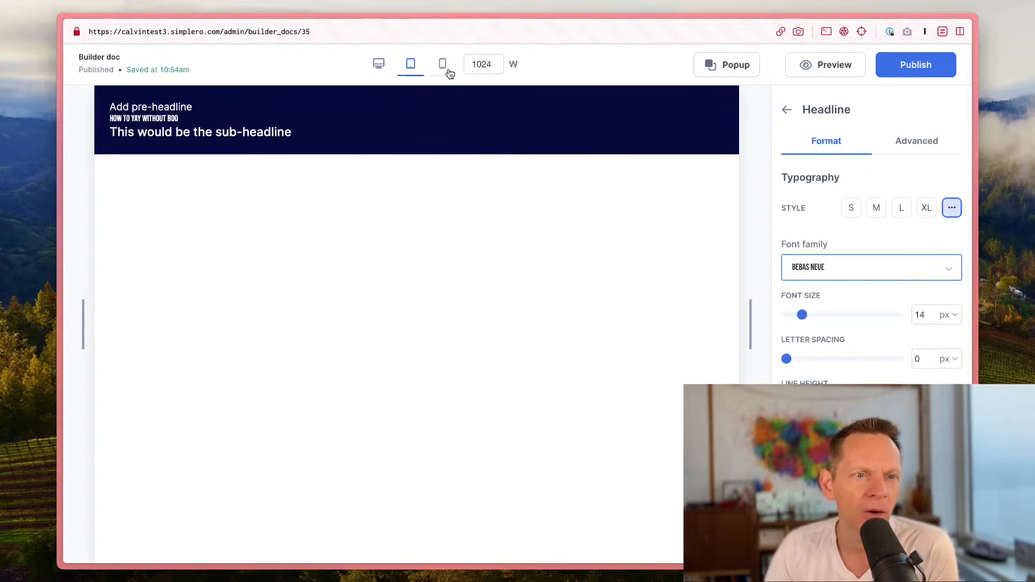
pyautogui.moveTo(813, 316); pyautogui.dragTo(864, 316)
# Step: Give the headline a custom mobile style with the Aclonica font at 32 px
pyautogui.click(381, 68)
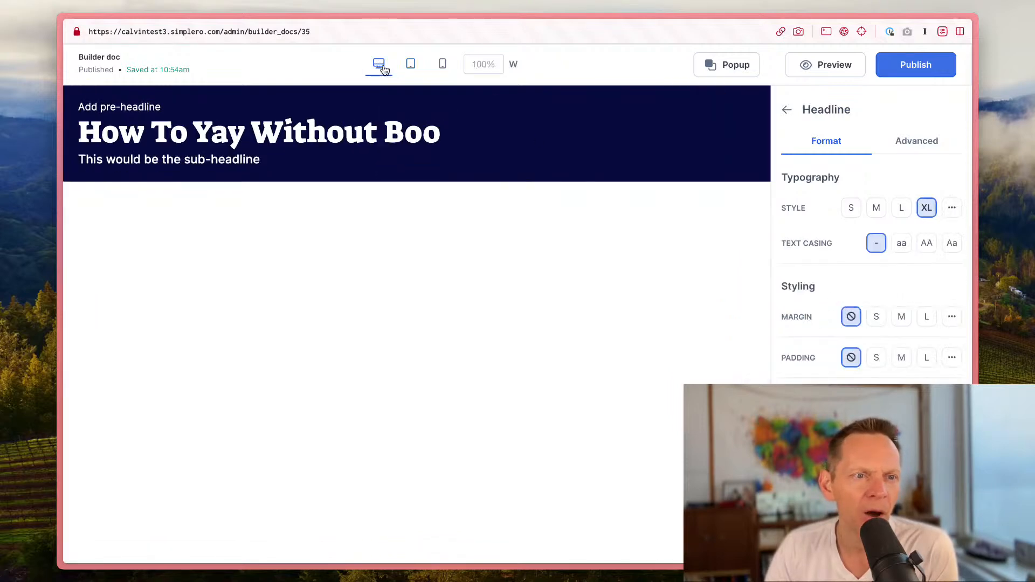
pyautogui.click(410, 68)
pyautogui.click(437, 67)
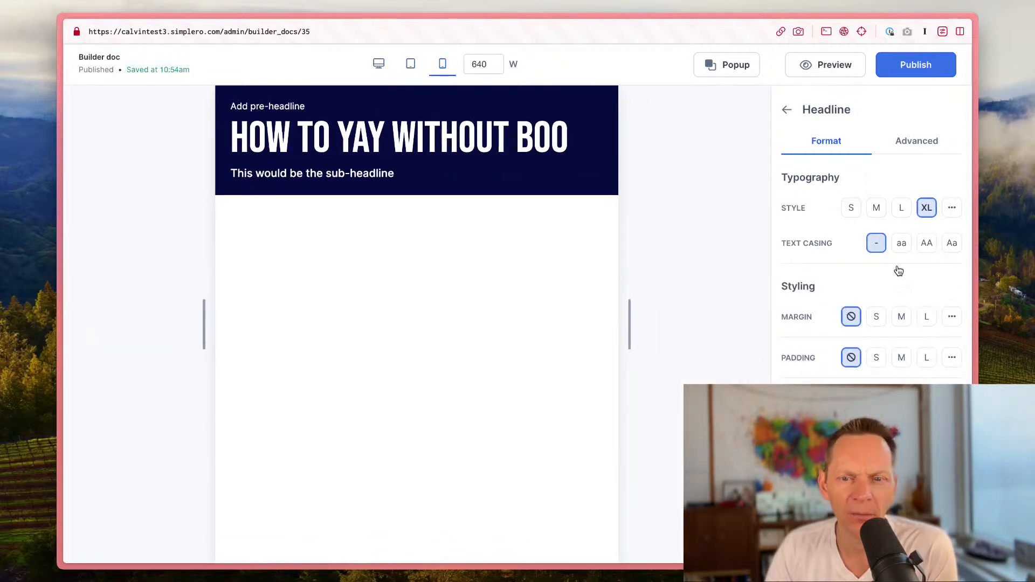
pyautogui.click(951, 208)
pyautogui.click(846, 265)
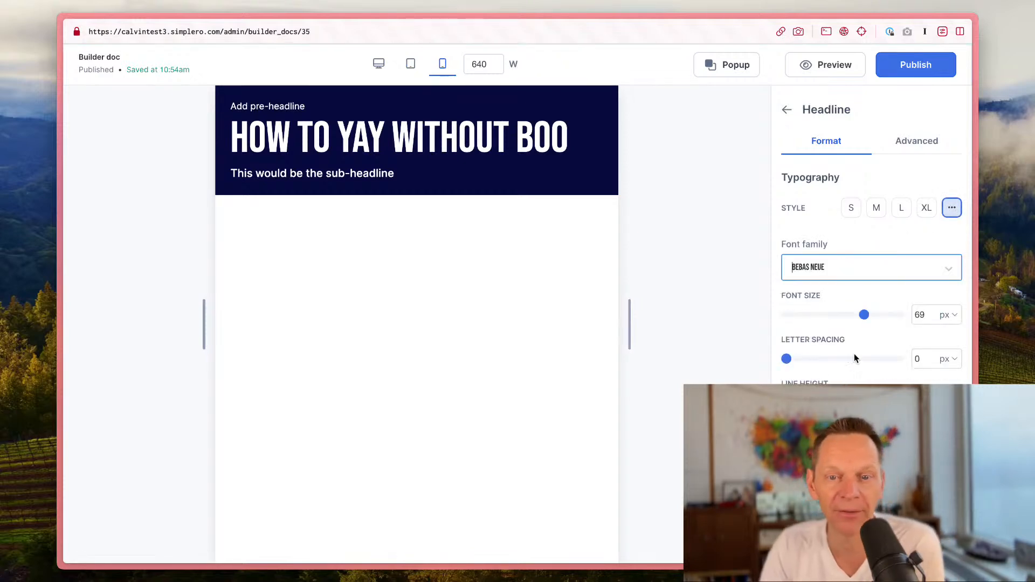
pyautogui.click(825, 423)
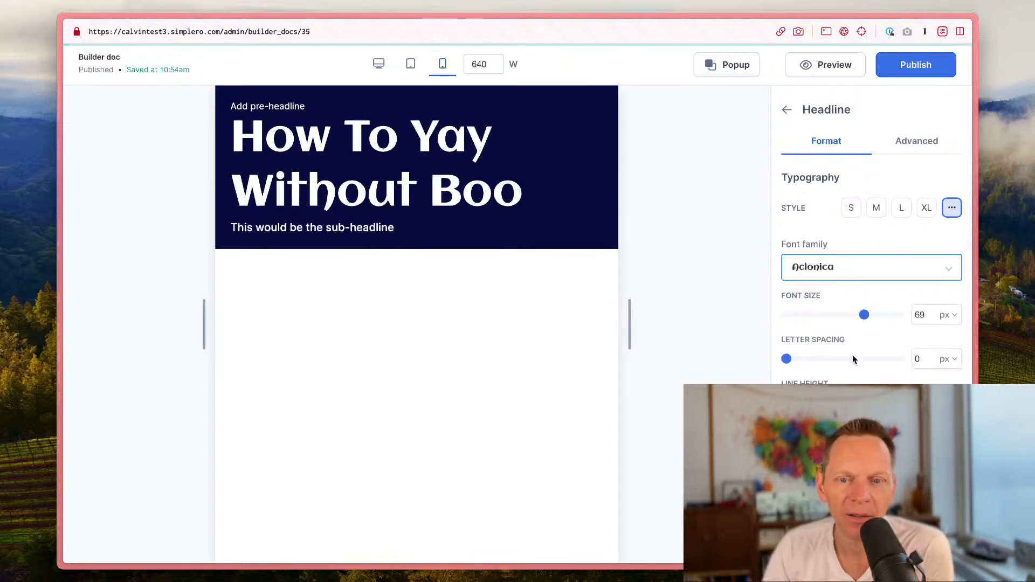
pyautogui.moveTo(865, 316); pyautogui.dragTo(822, 316)
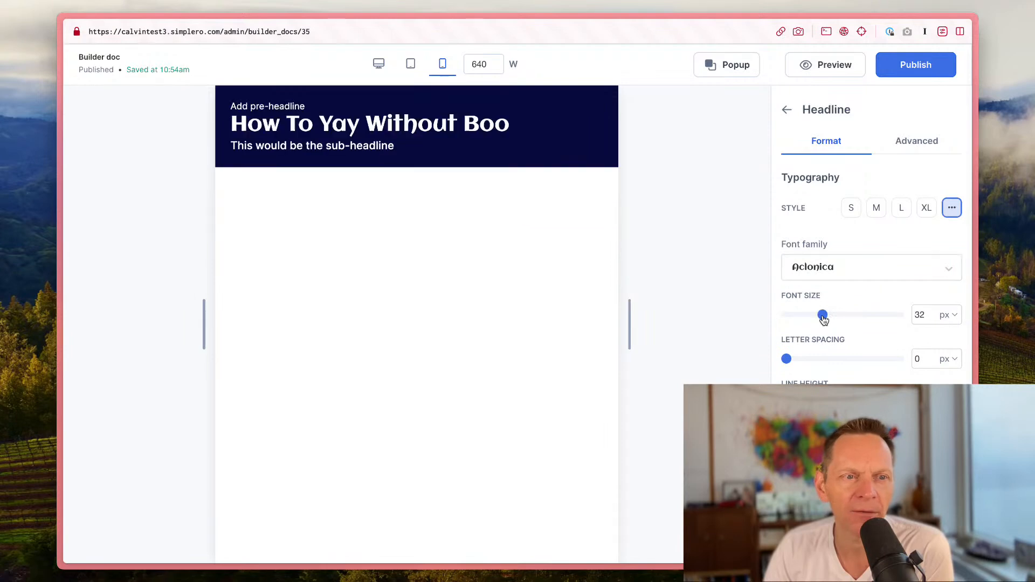
# Step: Compare the headline across the desktop, tablet and mobile previews
pyautogui.click(406, 64)
pyautogui.click(383, 66)
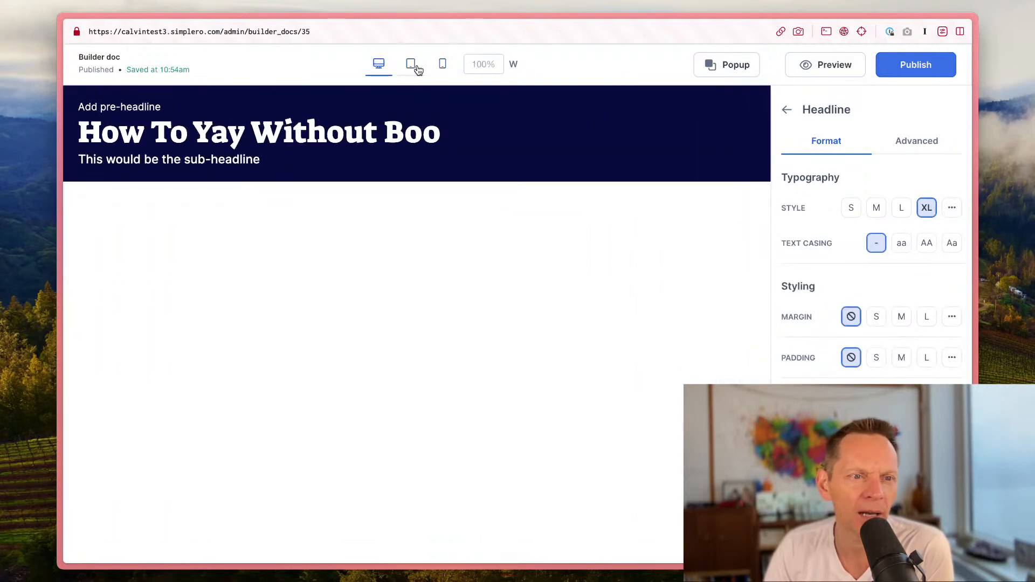
pyautogui.click(408, 66)
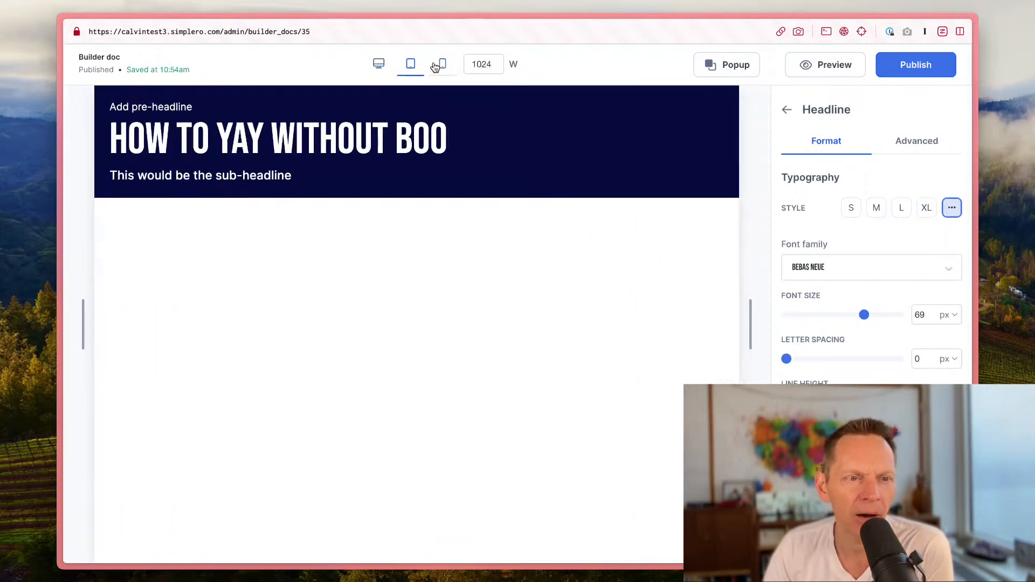
pyautogui.click(435, 66)
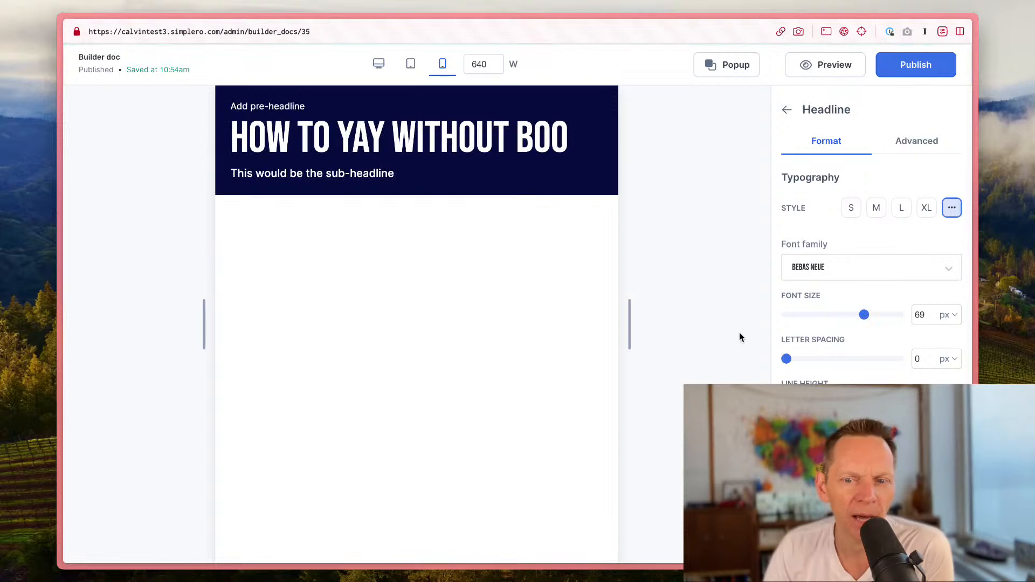
pyautogui.click(410, 64)
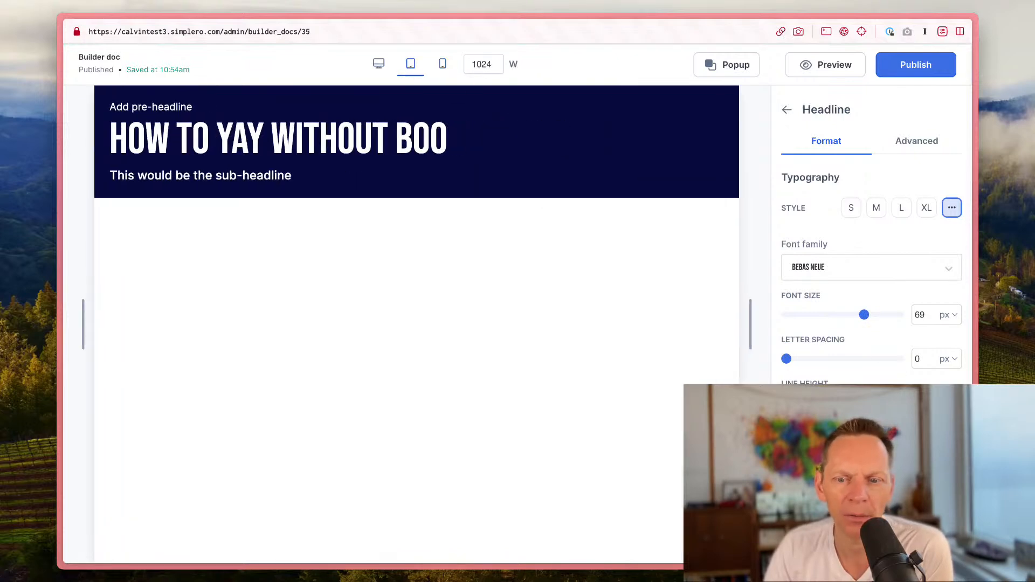
pyautogui.click(379, 64)
pyautogui.click(412, 65)
pyautogui.click(385, 66)
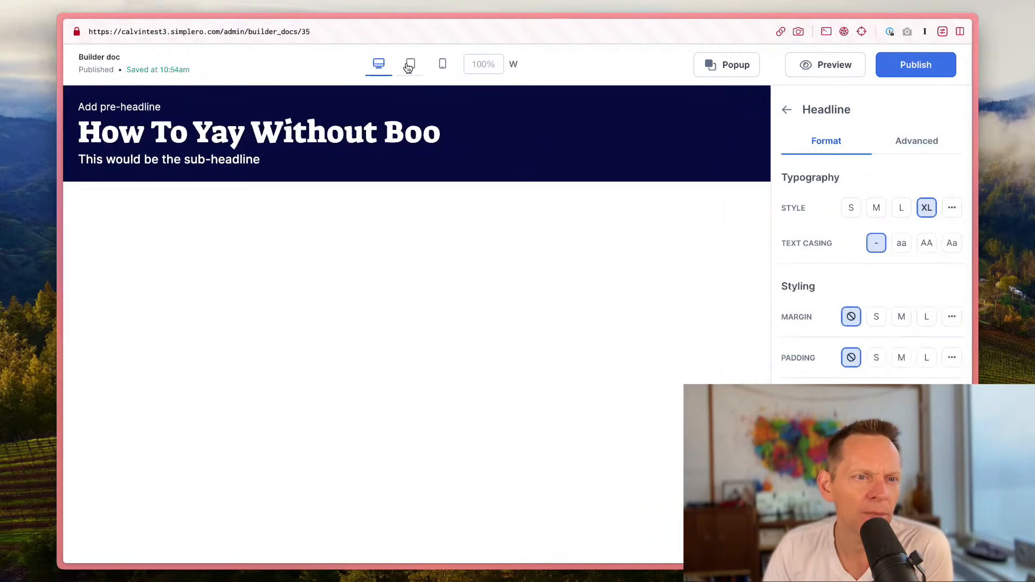
# Step: Set the headline style back to XL on tablet and mobile, then return to the desktop preview
pyautogui.click(410, 65)
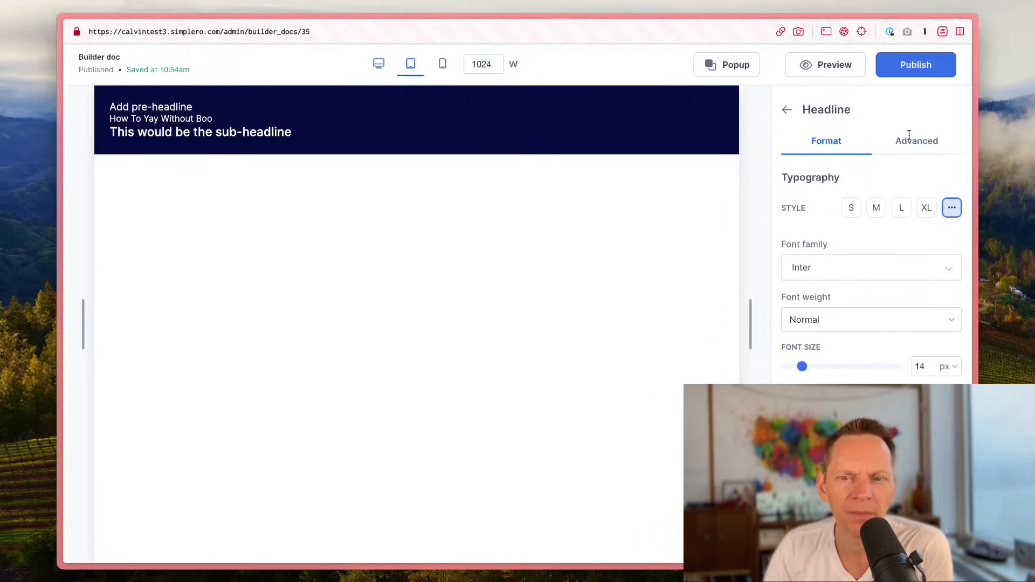
pyautogui.click(928, 208)
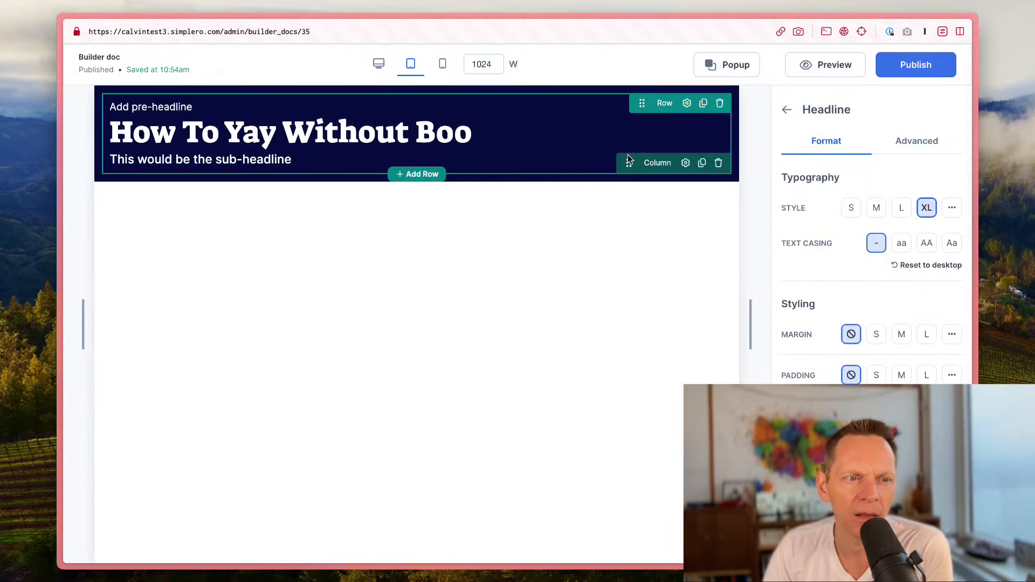
pyautogui.click(443, 65)
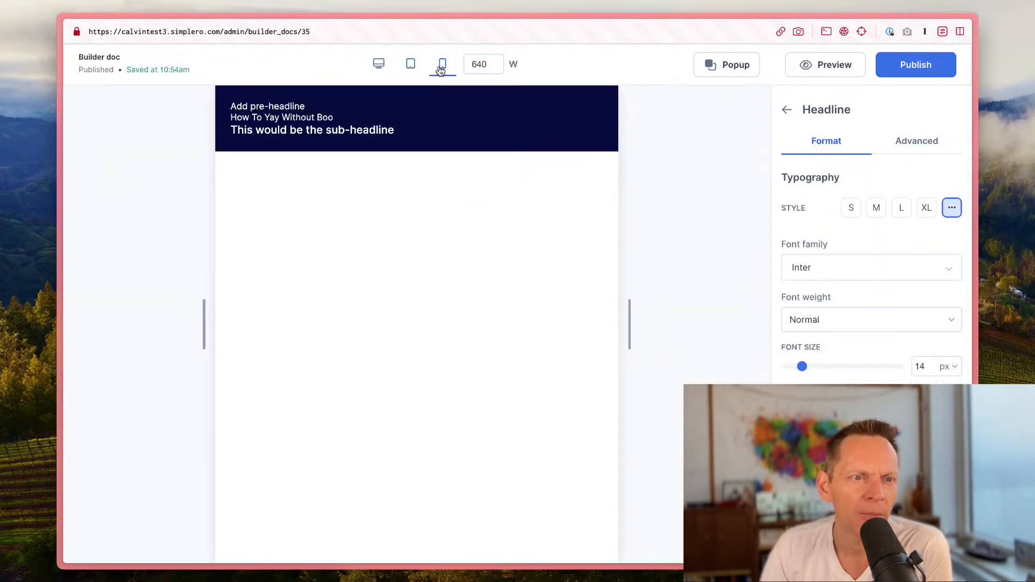
pyautogui.click(927, 208)
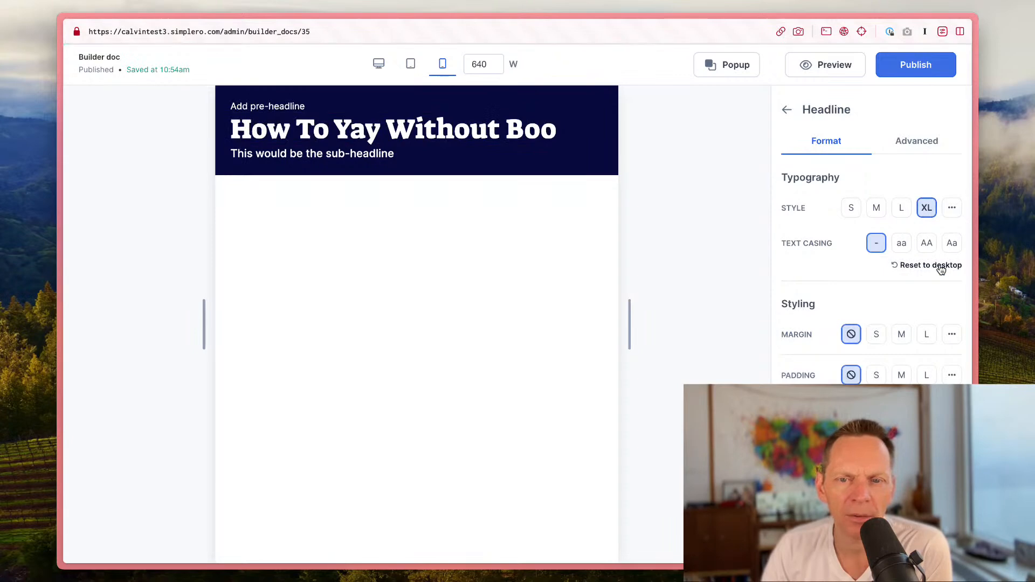
pyautogui.click(410, 64)
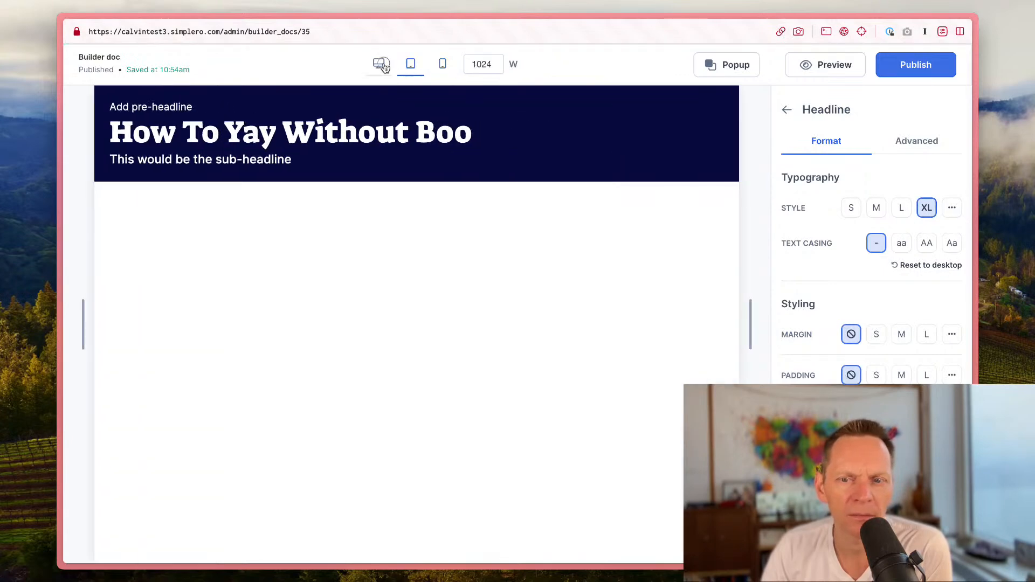
pyautogui.click(380, 65)
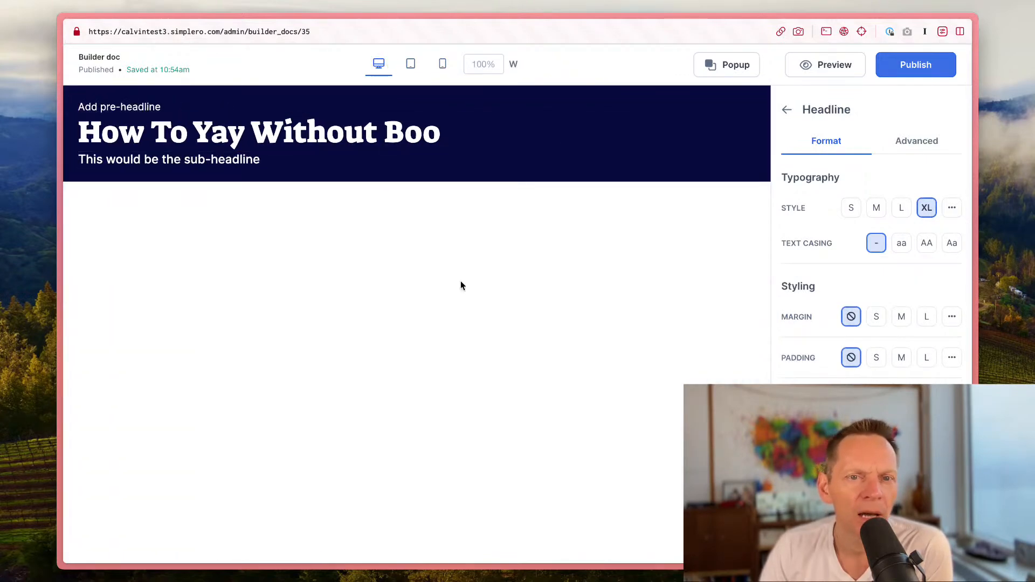
pyautogui.moveTo(401, 184)
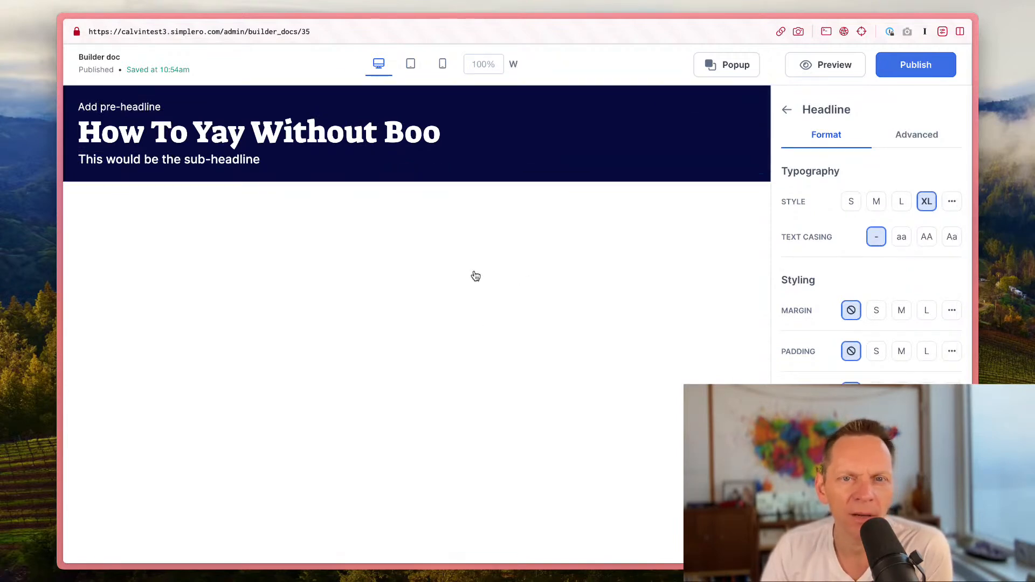
# Step: Open the popup and add a two-column row to it
pyautogui.click(728, 67)
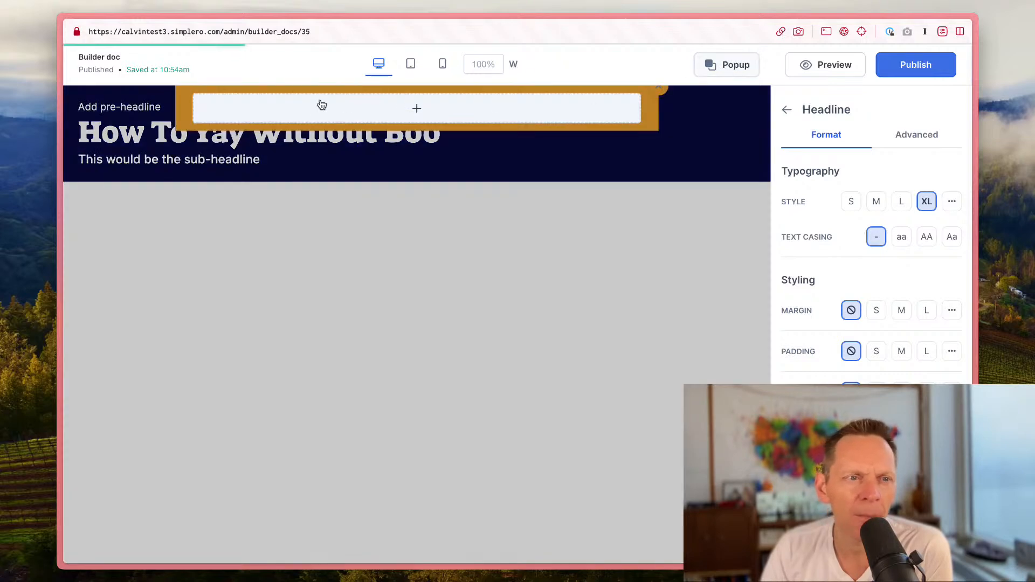
pyautogui.click(501, 107)
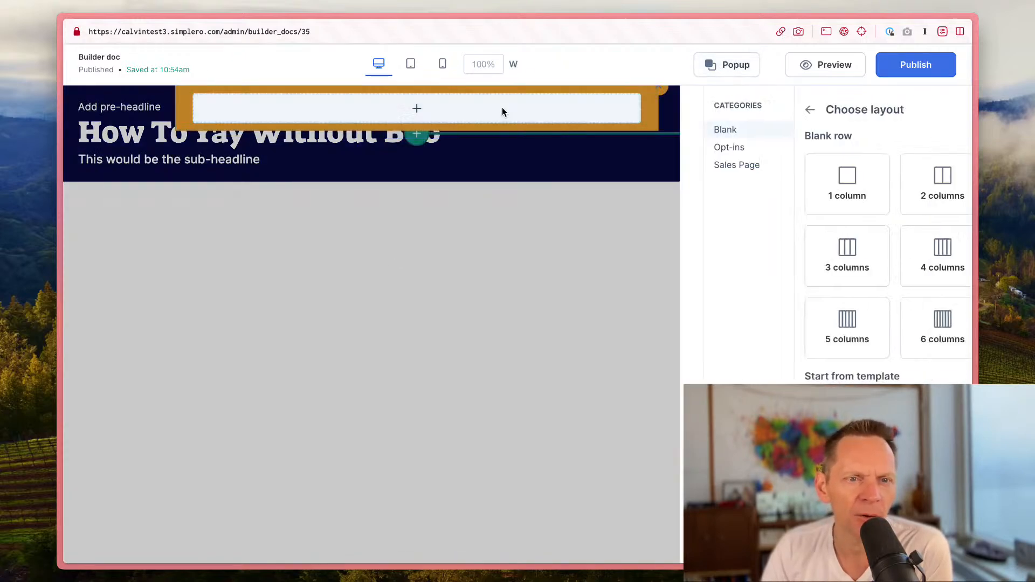
pyautogui.click(915, 197)
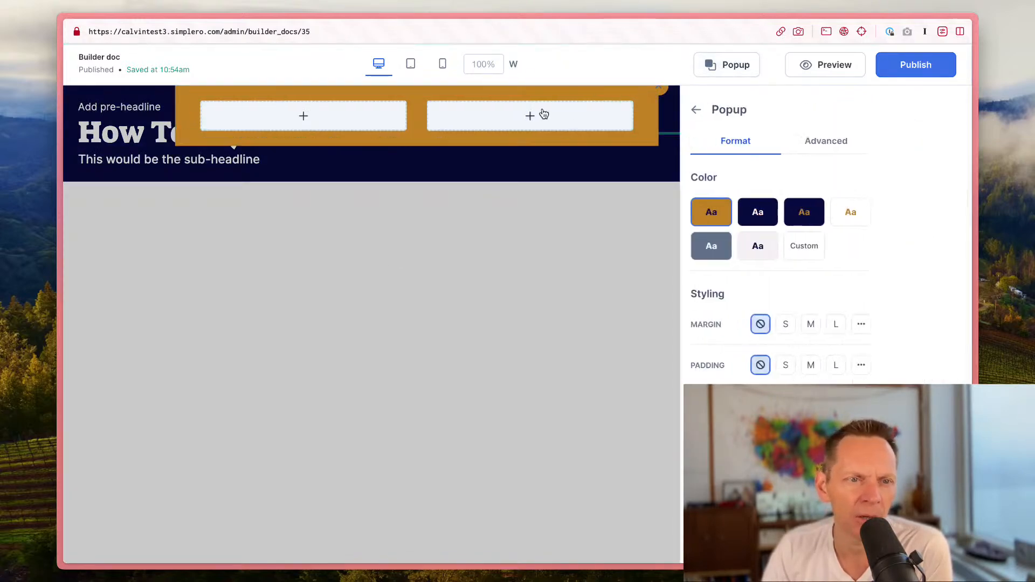
# Step: Add an image to the right column using a stock mountain photo of people on a log by a lake
pyautogui.click(515, 124)
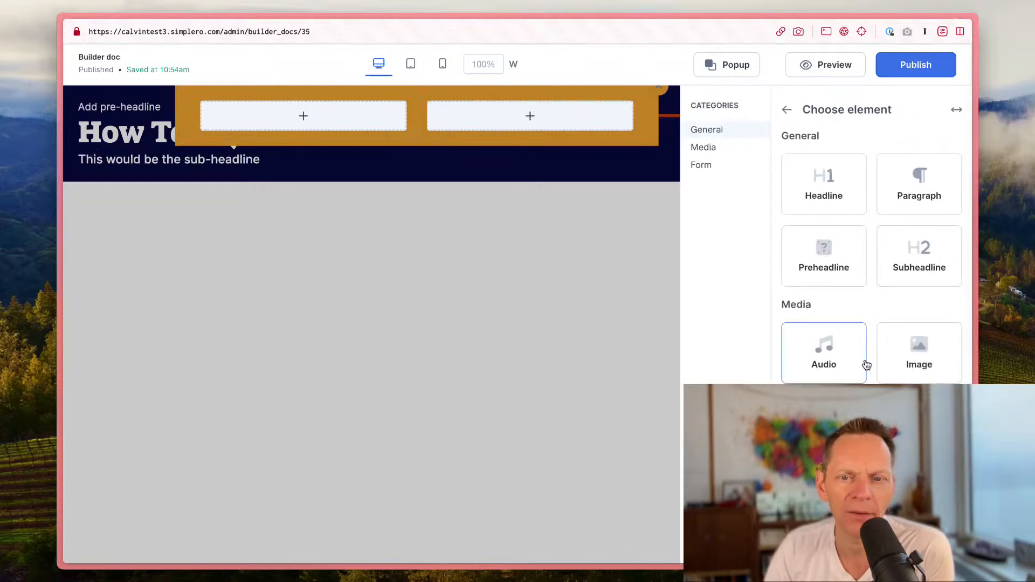
pyautogui.click(944, 350)
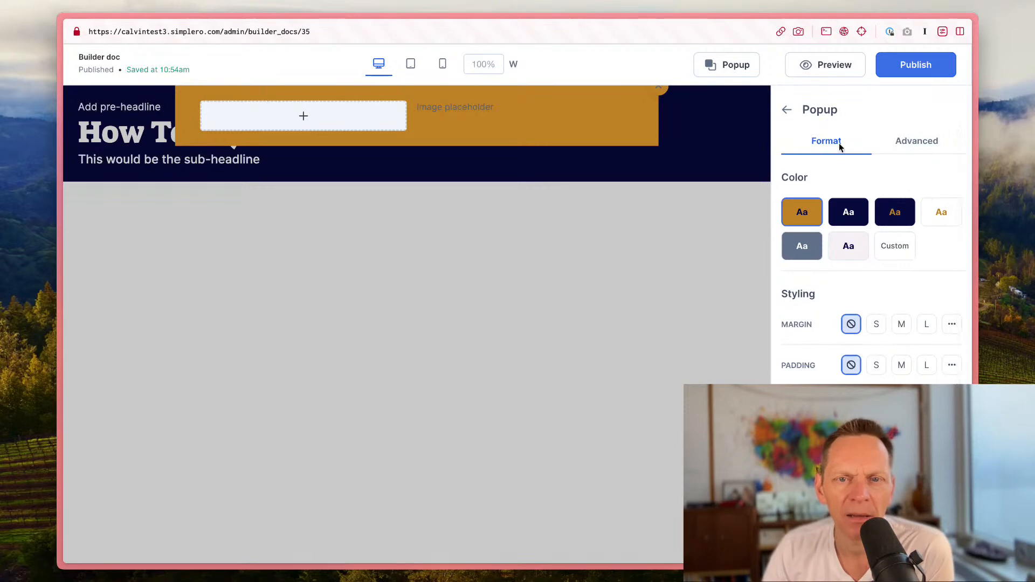
pyautogui.click(787, 111)
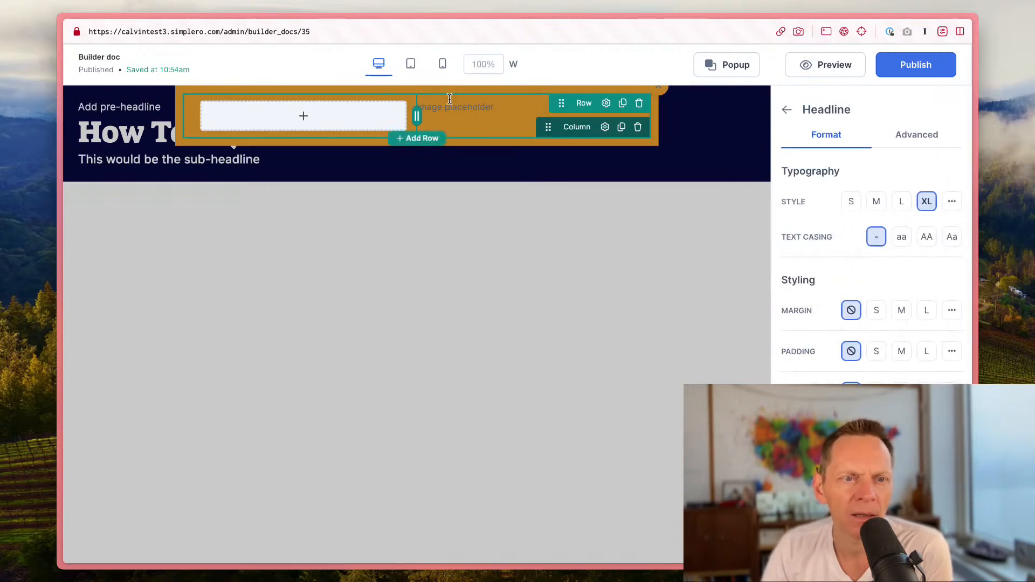
pyautogui.click(599, 93)
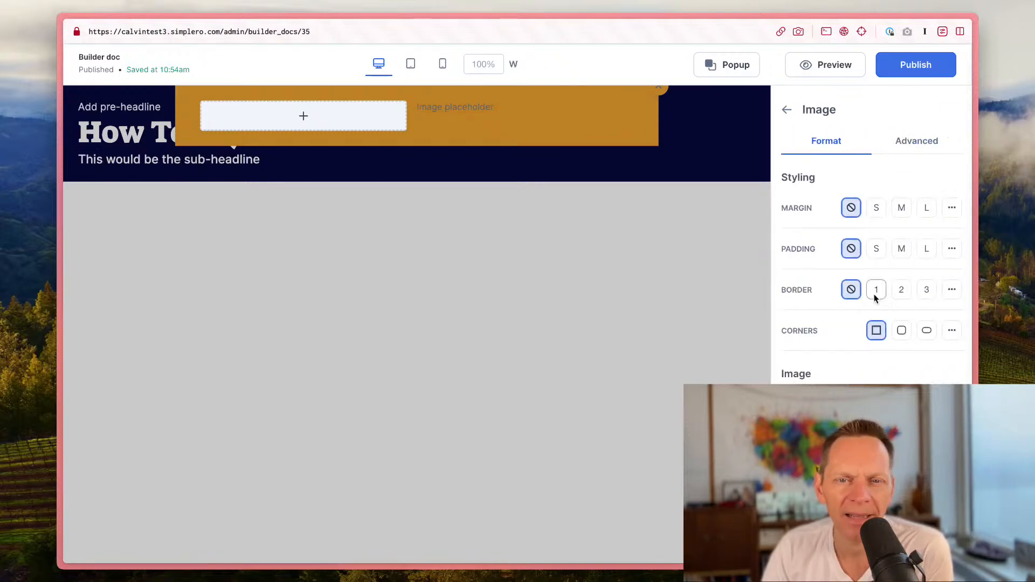
pyautogui.click(360, 128)
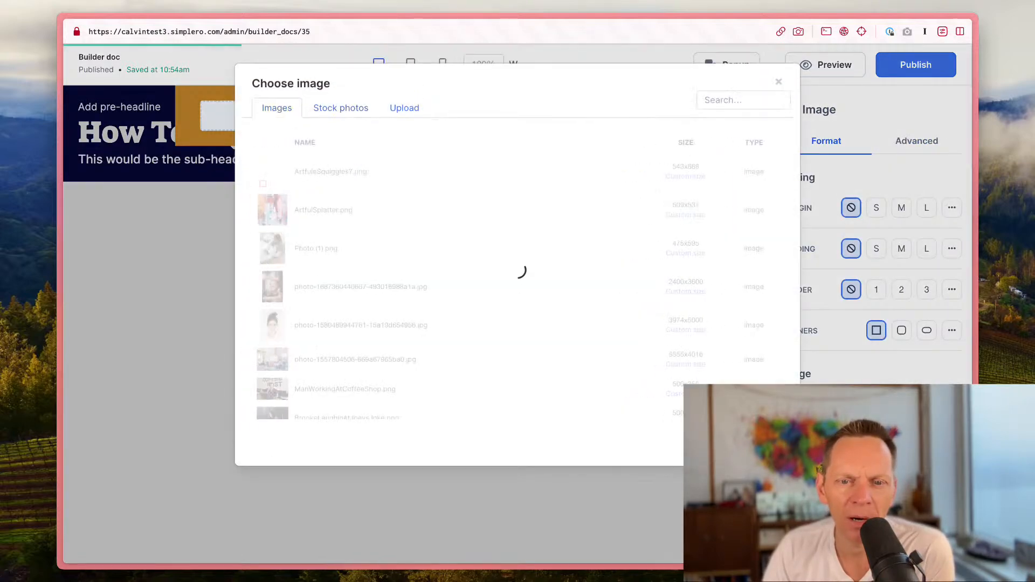
pyautogui.click(346, 109)
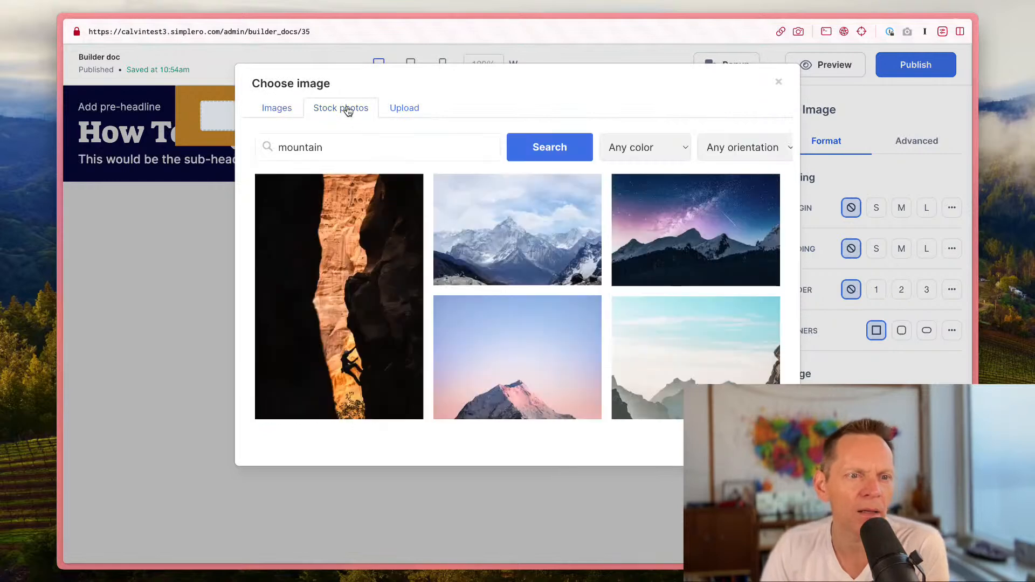
pyautogui.scroll(-10, 582, 361)
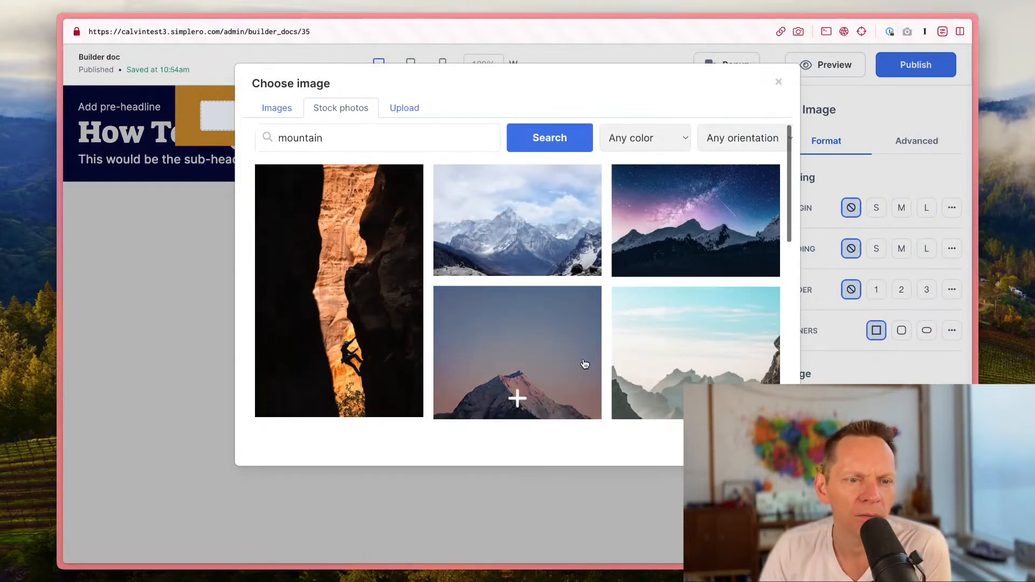
pyautogui.scroll(2, 581, 343)
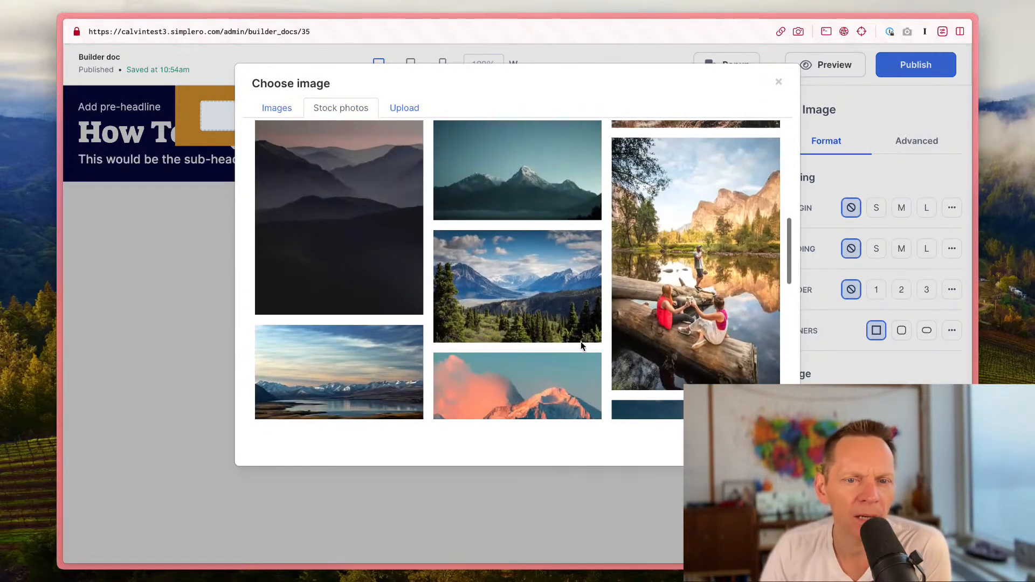
pyautogui.click(684, 293)
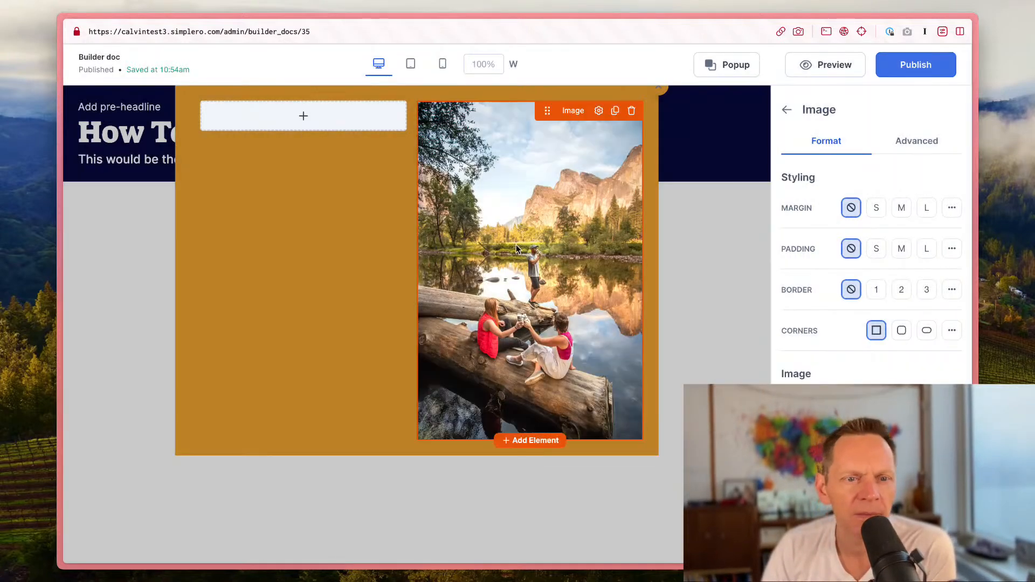
# Step: Add an input element to the left column and set its field to Name
pyautogui.click(310, 123)
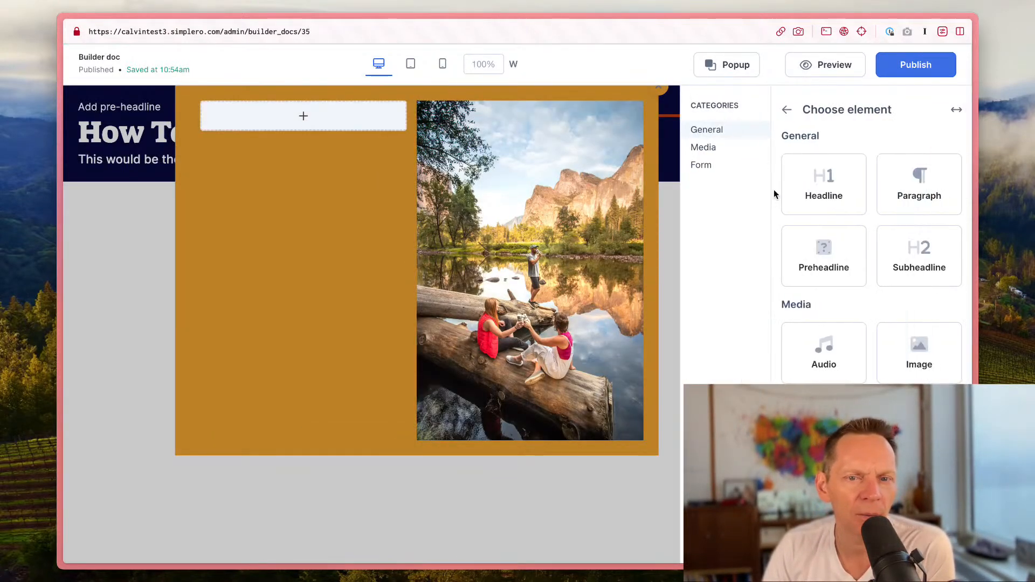
pyautogui.click(824, 516)
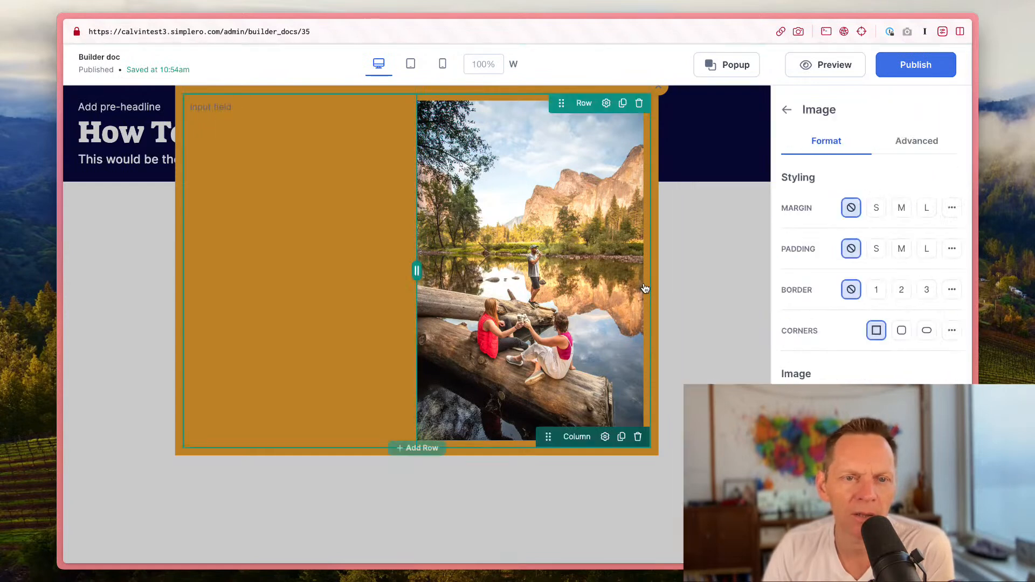
pyautogui.click(786, 111)
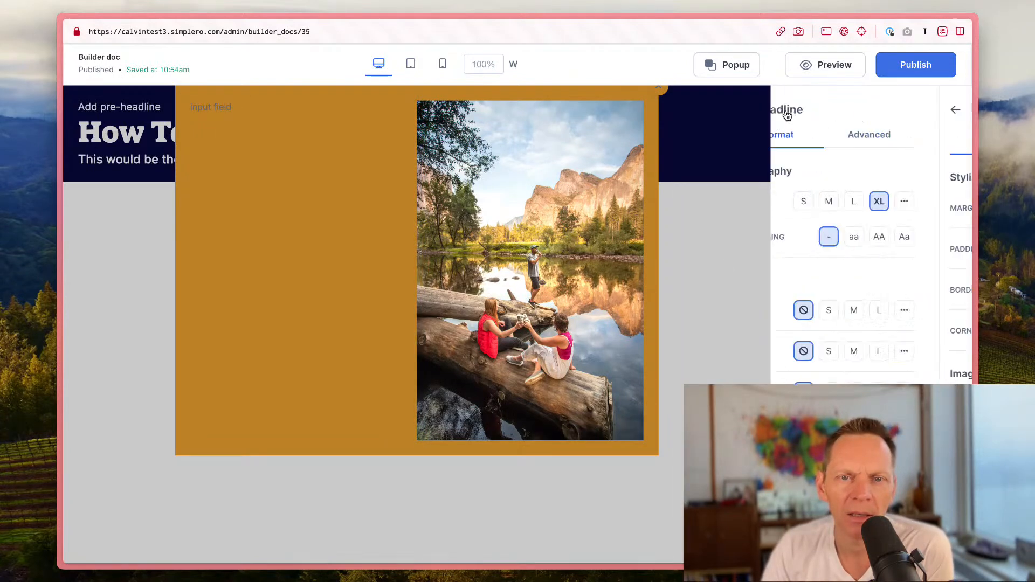
pyautogui.click(787, 113)
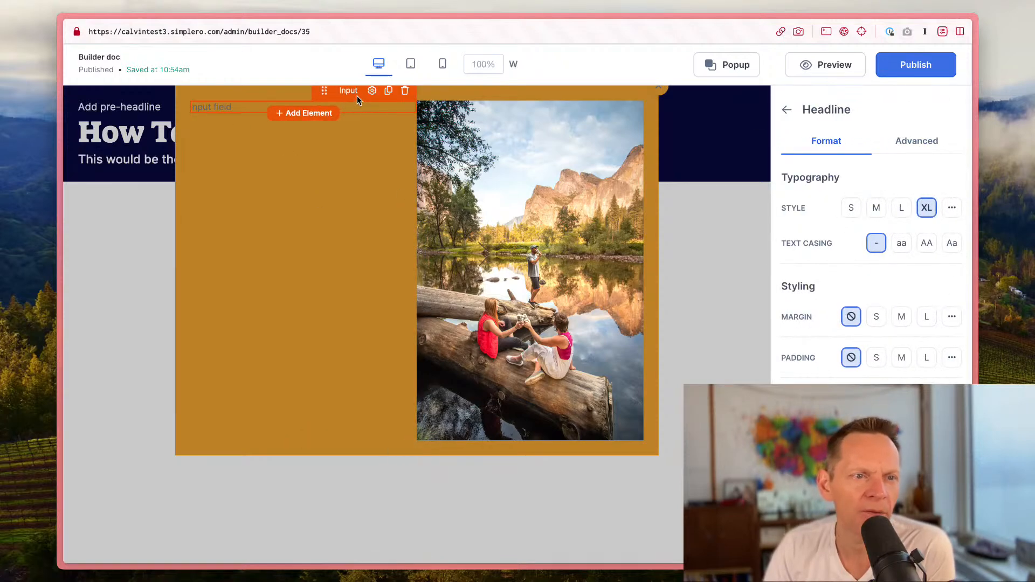
pyautogui.click(371, 93)
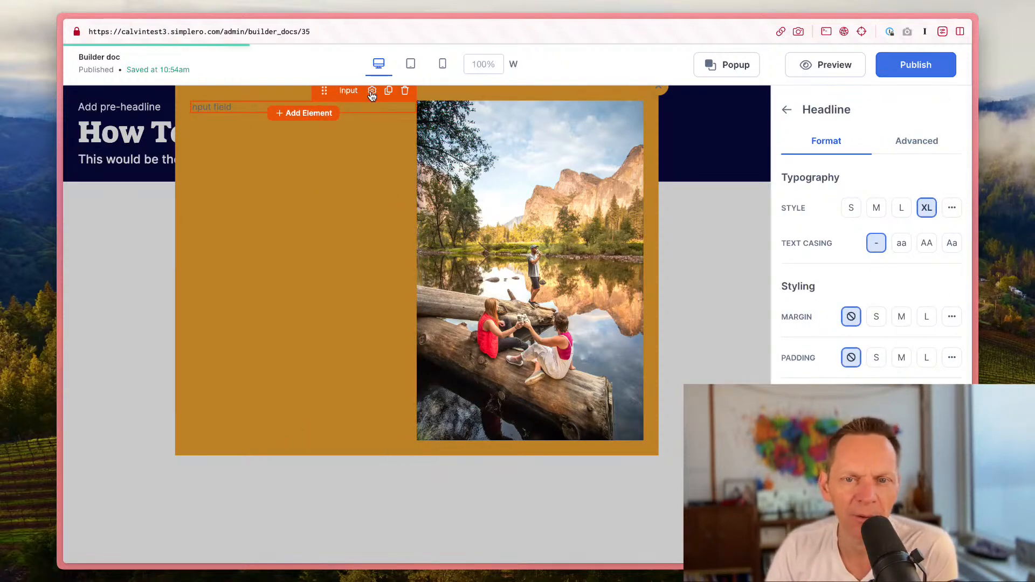
pyautogui.click(944, 215)
pyautogui.click(869, 268)
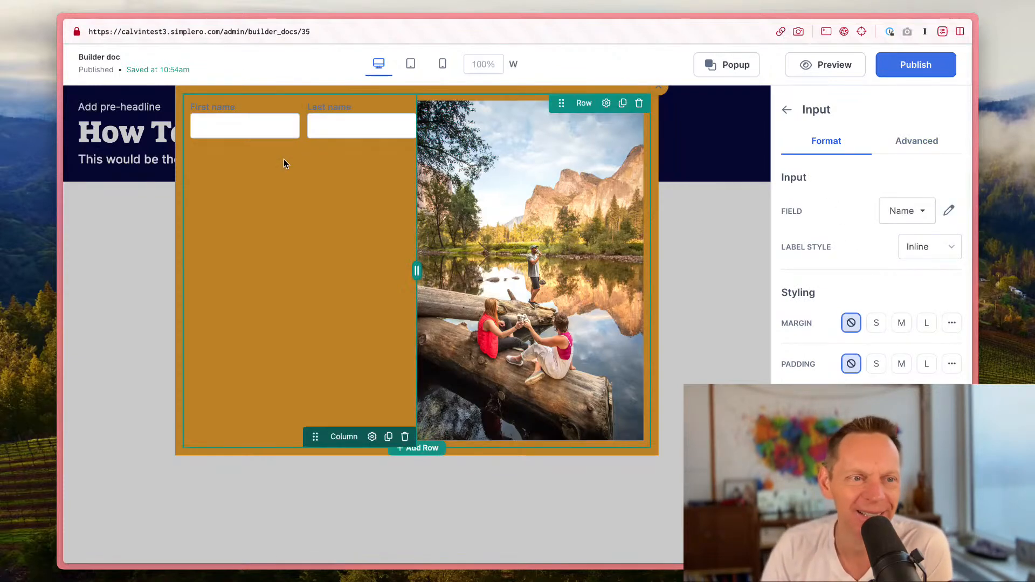
# Step: Add another input element below the name fields and set its field to Email
pyautogui.click(325, 148)
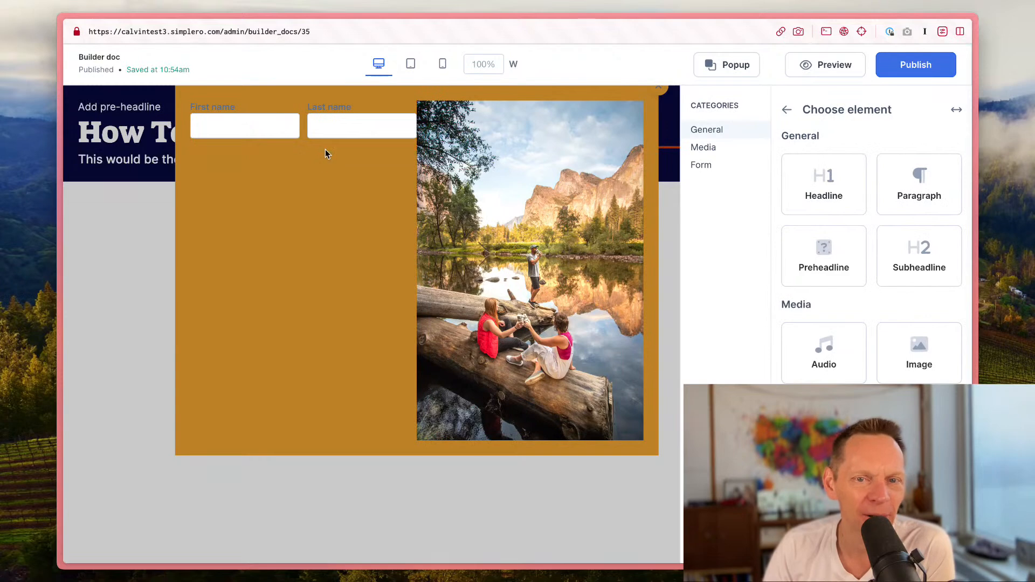
pyautogui.click(916, 518)
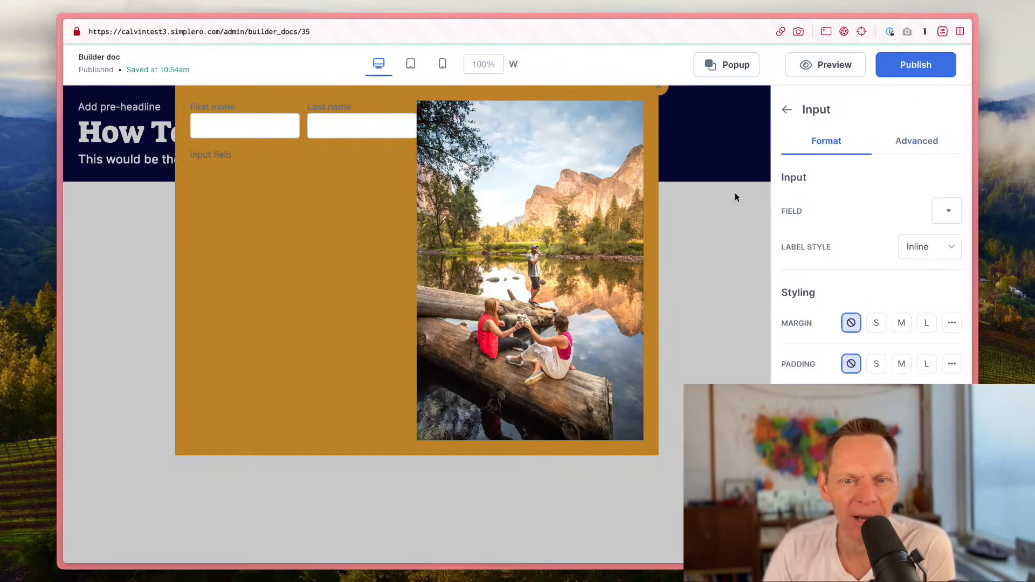
pyautogui.click(941, 214)
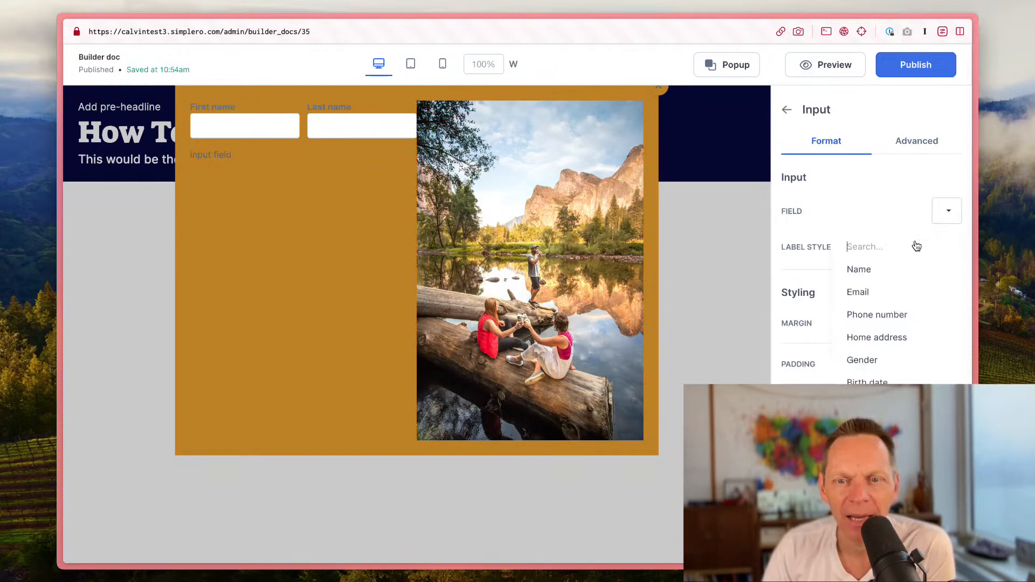
pyautogui.click(888, 291)
# Step: Set the submit button's label to "Yes, send it to me, pretty please!"
pyautogui.click(293, 183)
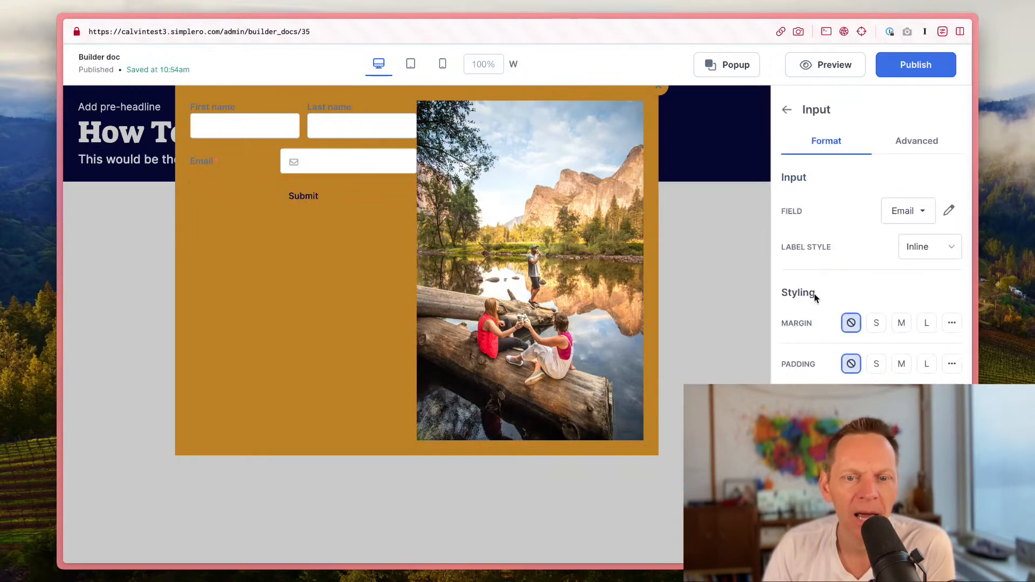
pyautogui.moveTo(340, 207)
pyautogui.click(375, 176)
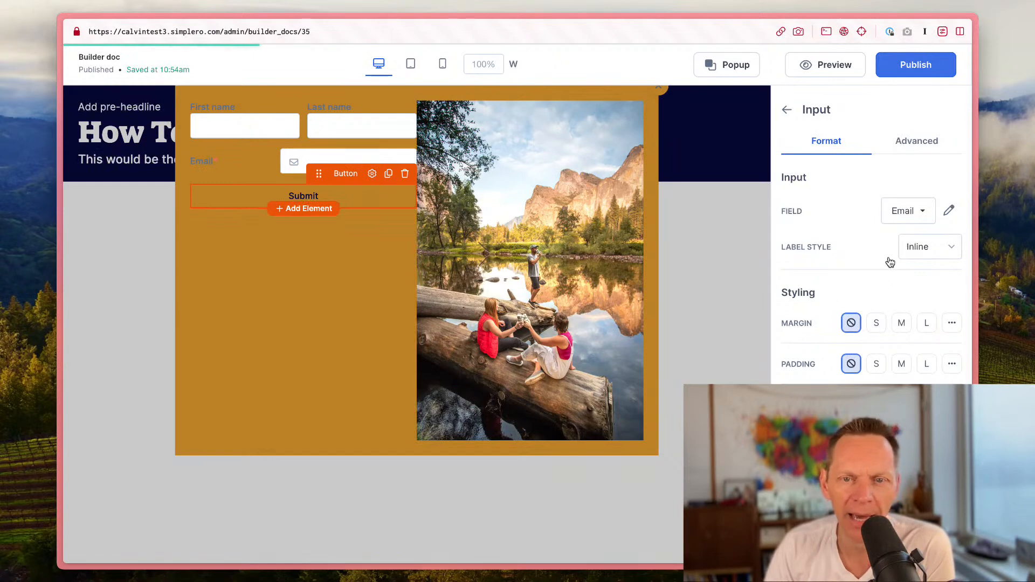
pyautogui.click(372, 174)
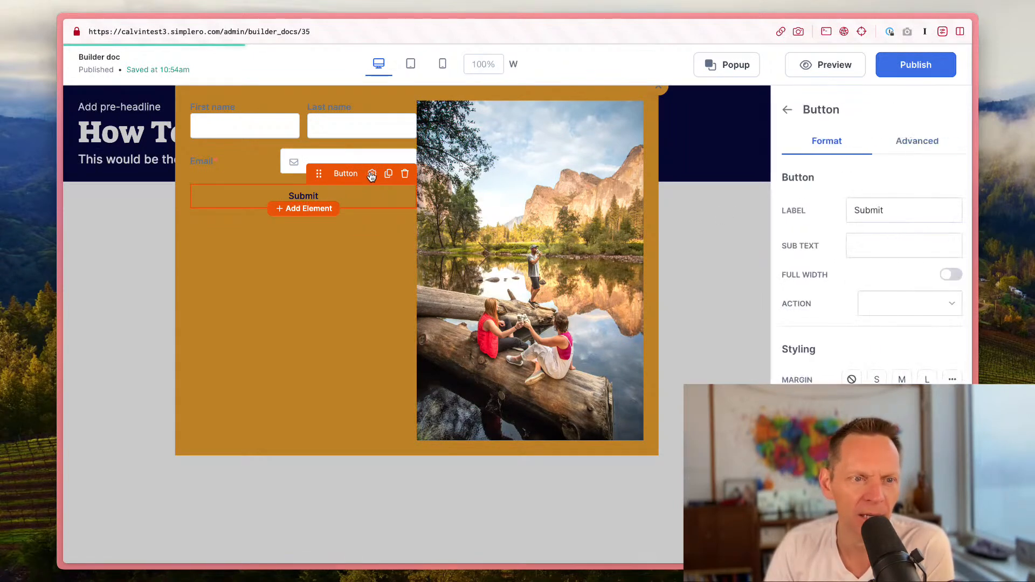
pyautogui.click(875, 225)
pyautogui.click(890, 209)
pyautogui.doubleClick(890, 209)
pyautogui.write('Yes,')
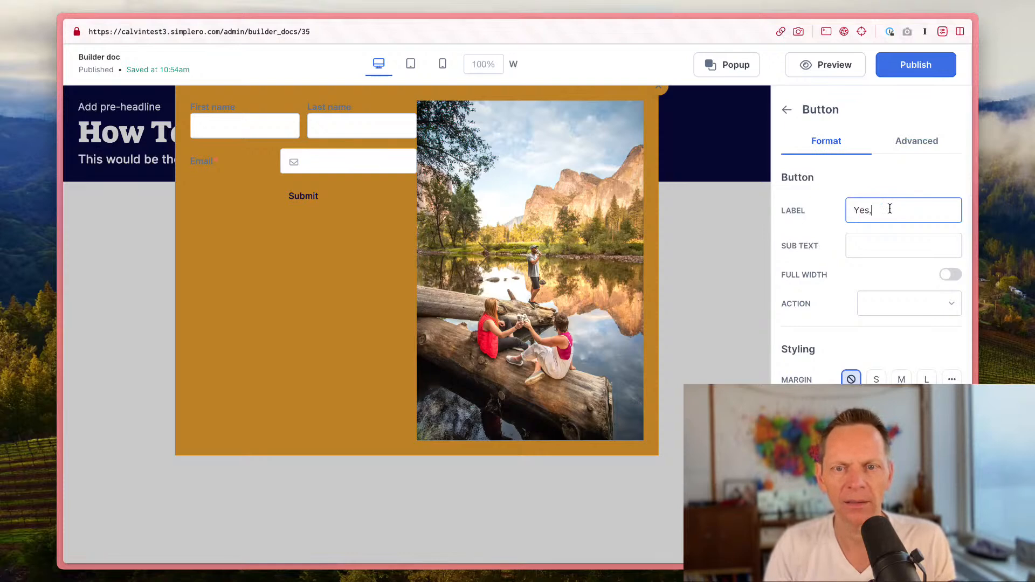
pyautogui.write(' send it to me!')
pyautogui.press('BackSpace')
pyautogui.write(', pletty please!')
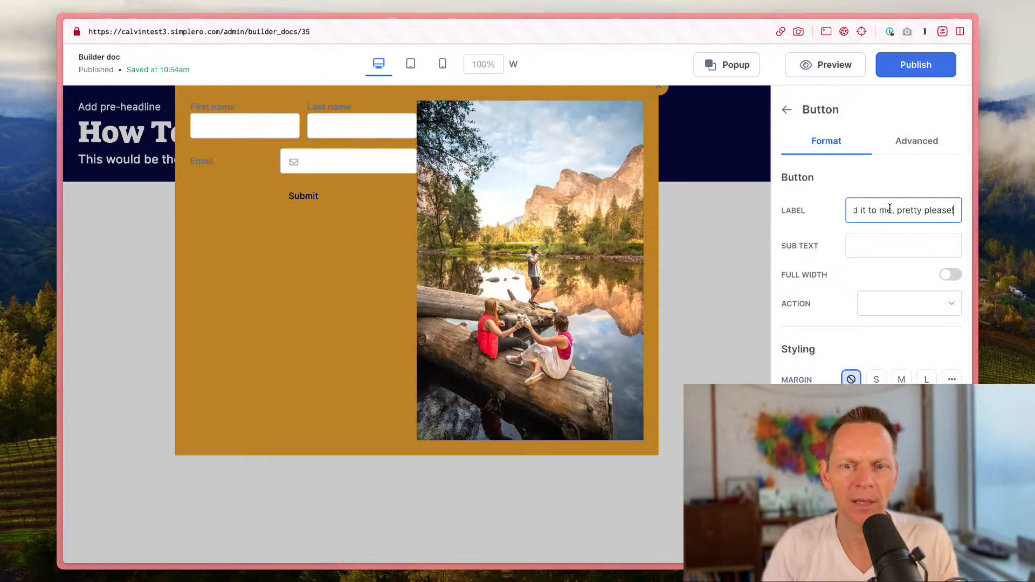
# Step: Set the button's sub text to "mkay?"
pyautogui.press('Tab')
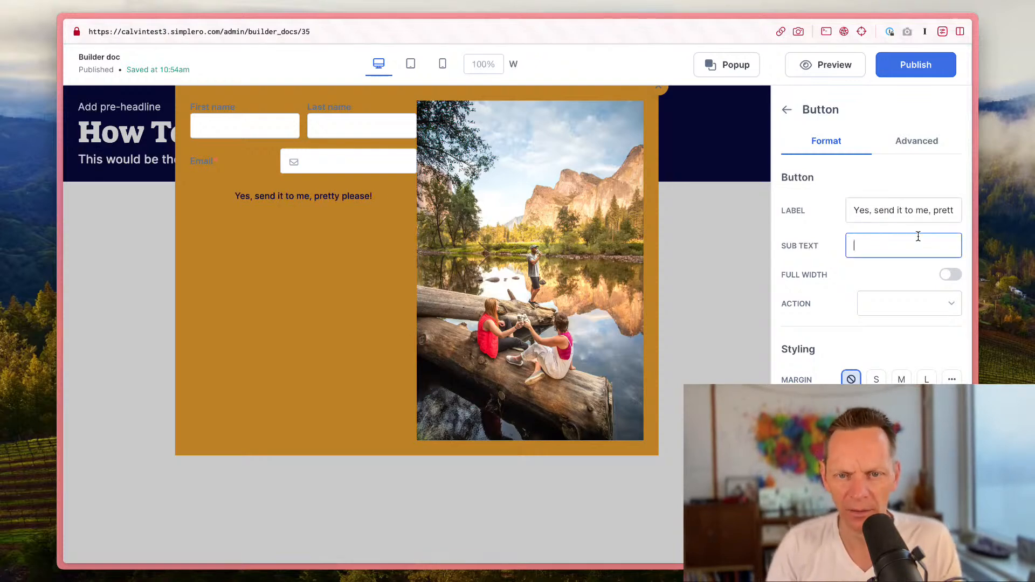
pyautogui.write('okaiy?')
pyautogui.press('BackSpace')
pyautogui.press('BackSpace')
pyautogui.press('BackSpace')
pyautogui.press('BackSpace')
pyautogui.write('kay?')
pyautogui.press('Tab')
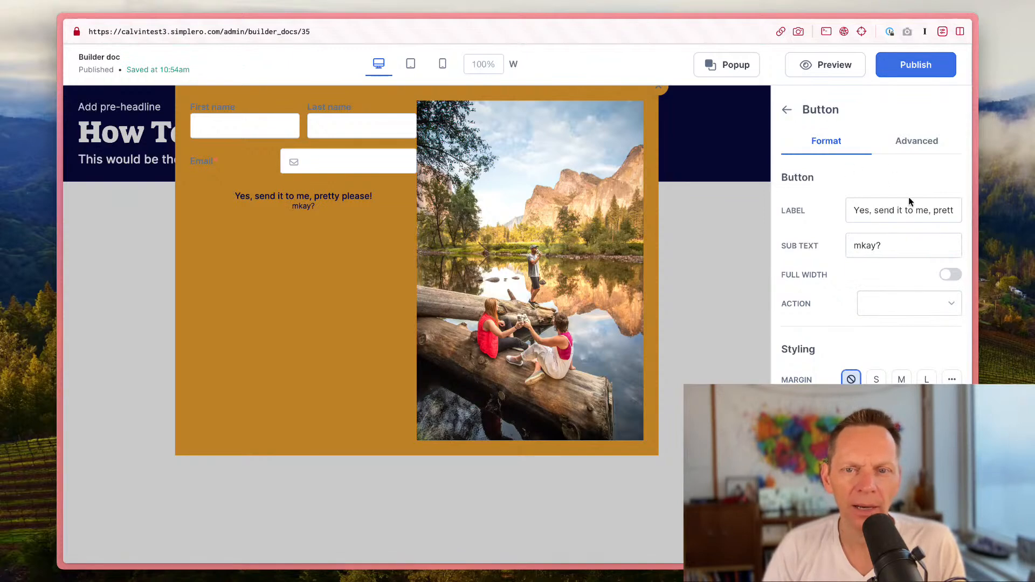
# Step: Compare the button styles and set the button style to 1
pyautogui.scroll(-3, 896, 296)
pyautogui.click(903, 335)
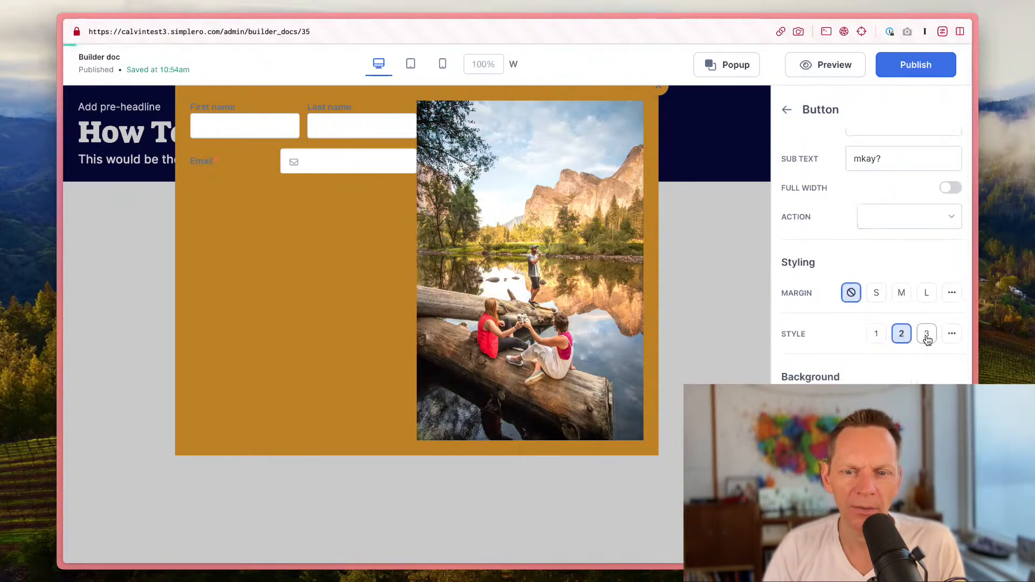
pyautogui.click(927, 335)
pyautogui.click(901, 335)
pyautogui.click(874, 335)
# Step: Give the popup section the white color scheme with gold text and set its row padding to L
pyautogui.click(614, 96)
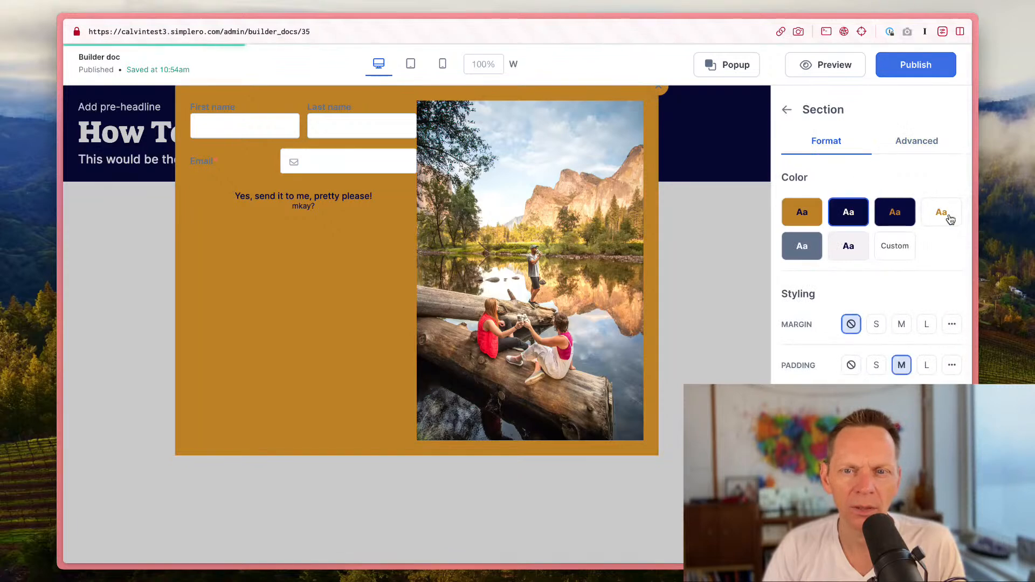
pyautogui.click(949, 216)
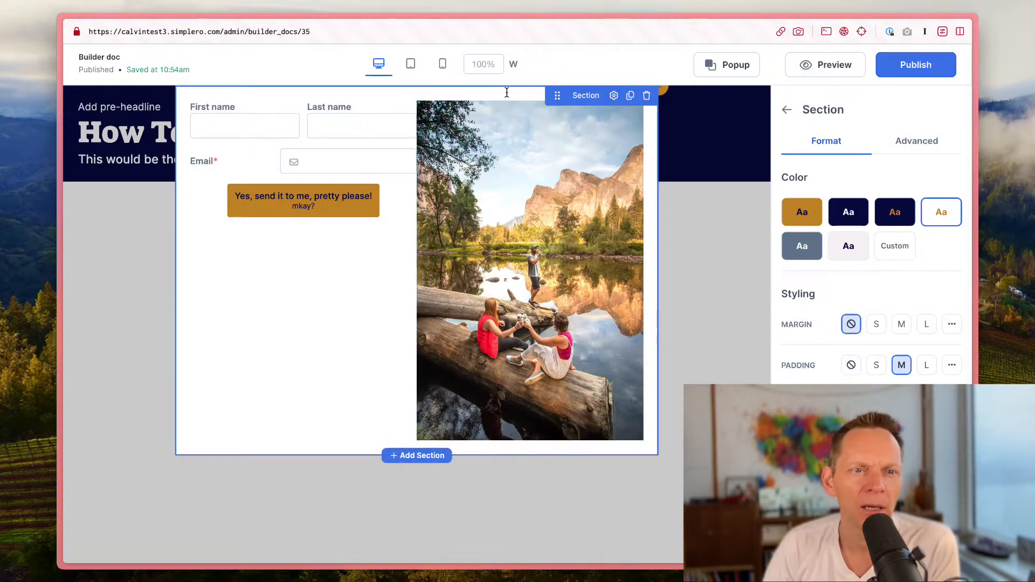
pyautogui.moveTo(568, 102)
pyautogui.click(607, 107)
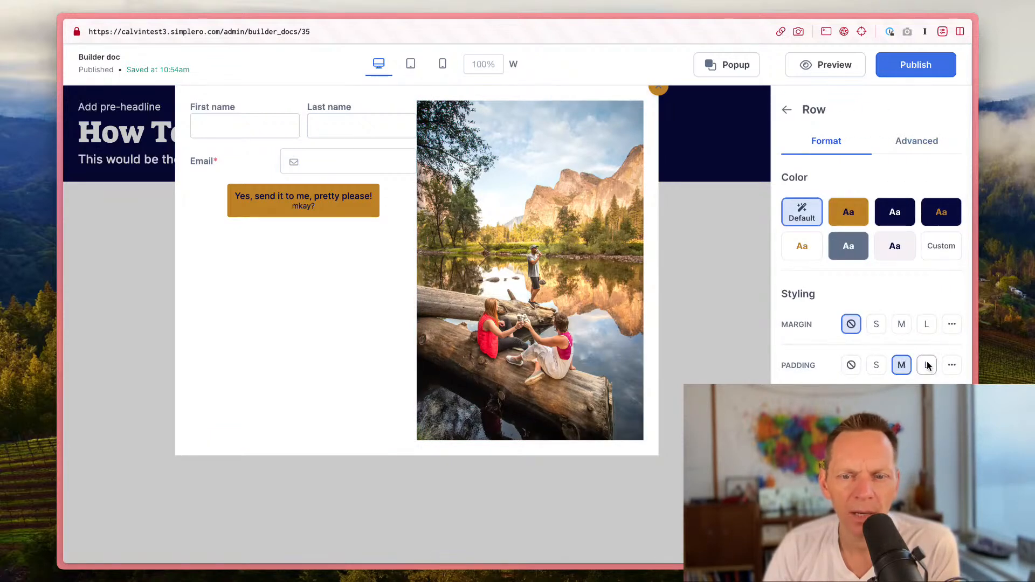
pyautogui.click(927, 366)
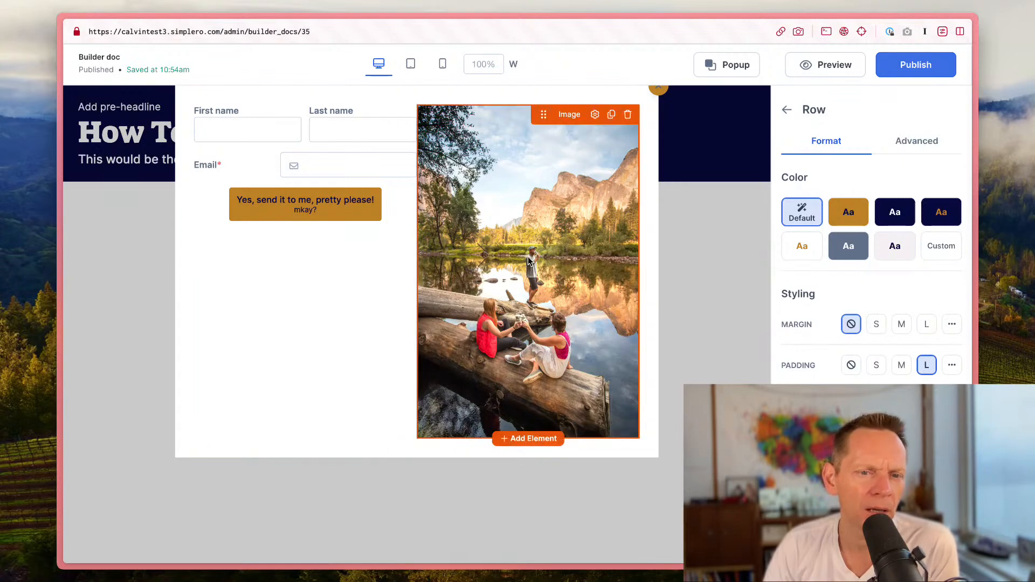
# Step: Set the popup image's margin to M
pyautogui.click(595, 115)
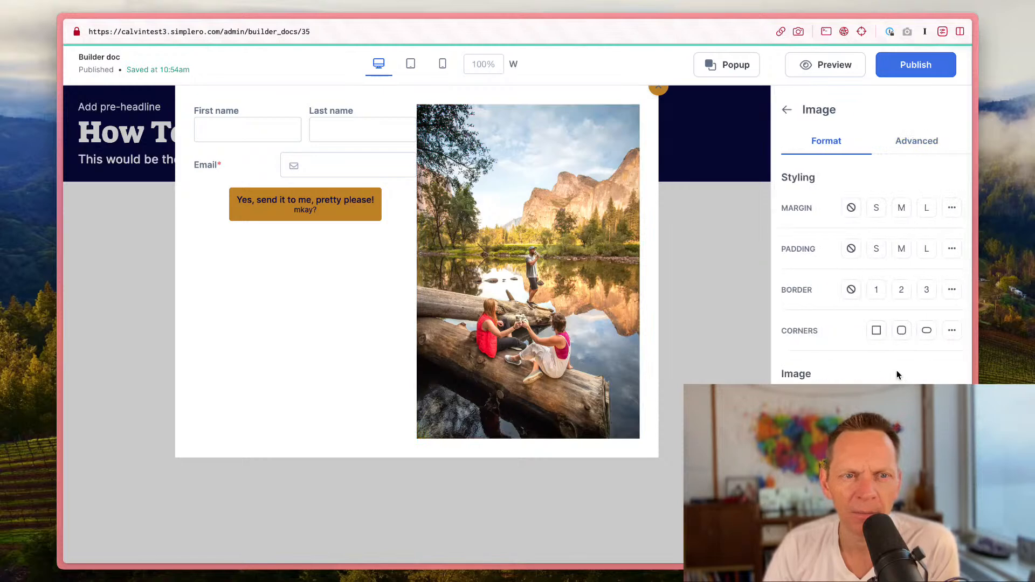
pyautogui.click(902, 213)
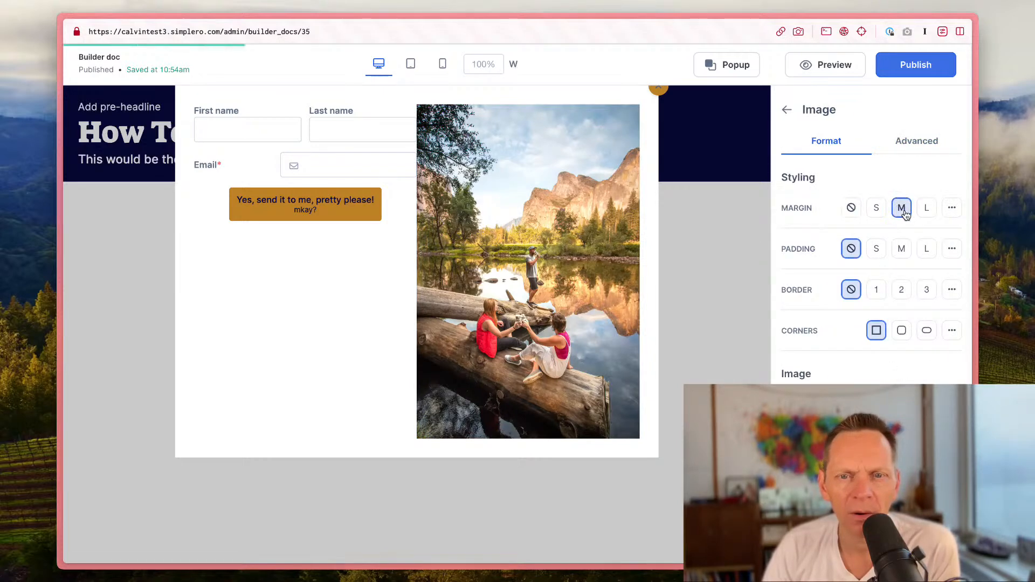
# Step: Set the popup image's margin to L
pyautogui.click(927, 213)
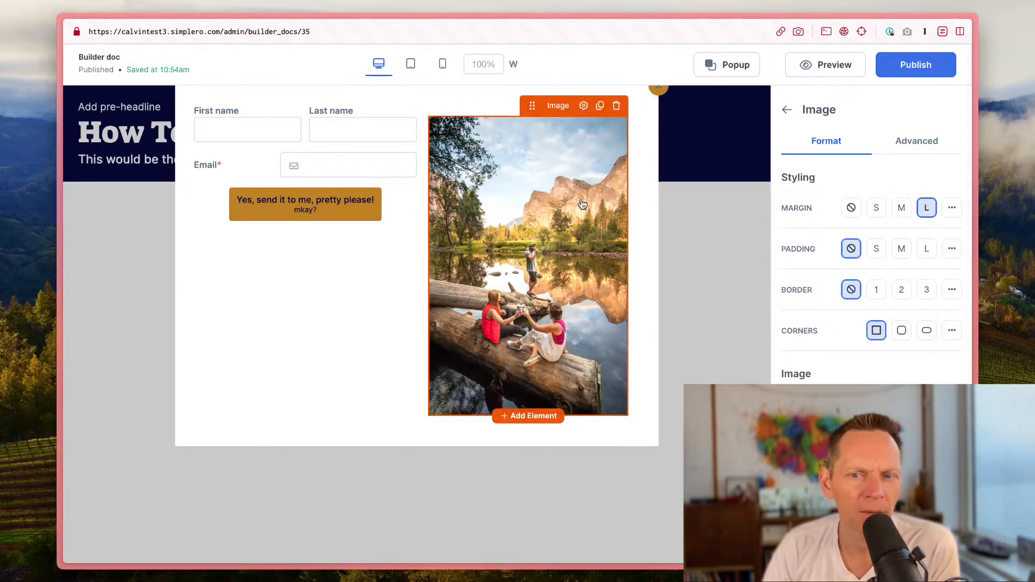
pyautogui.moveTo(335, 225)
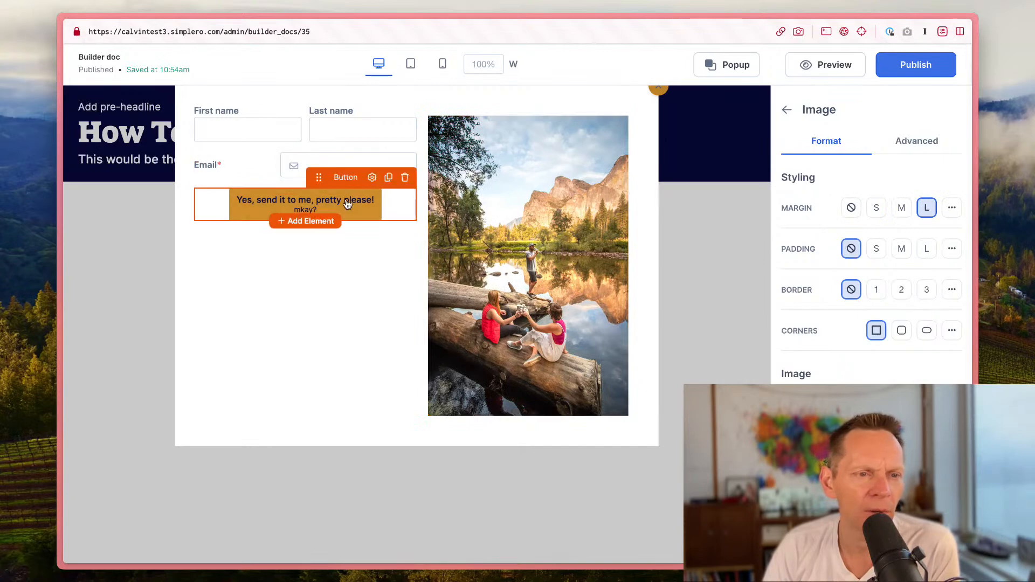
# Step: Open the popup button's settings and try button styles 2 and 3 before returning to style 1
pyautogui.click(372, 178)
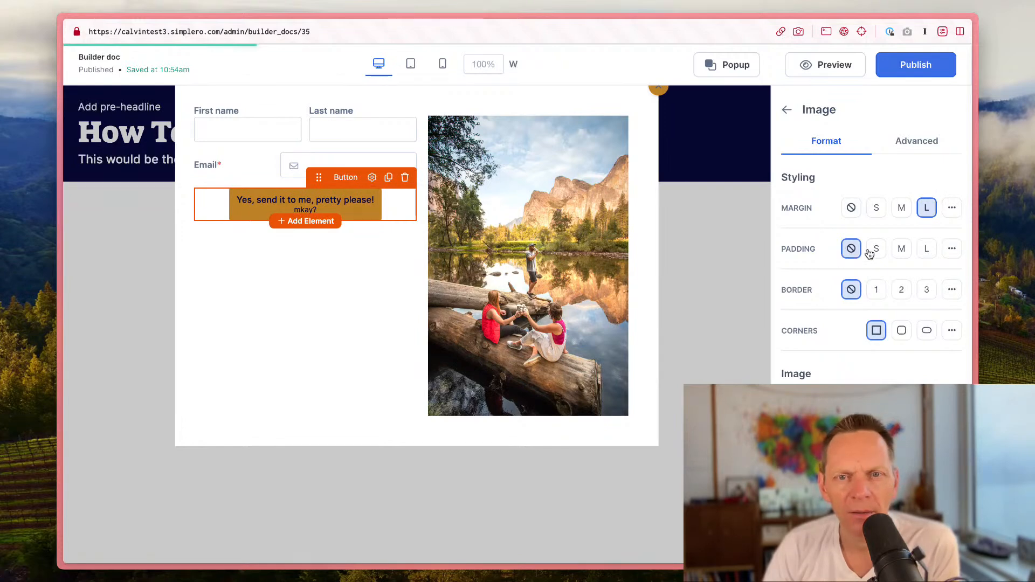
pyautogui.click(949, 276)
pyautogui.scroll(-3, 871, 259)
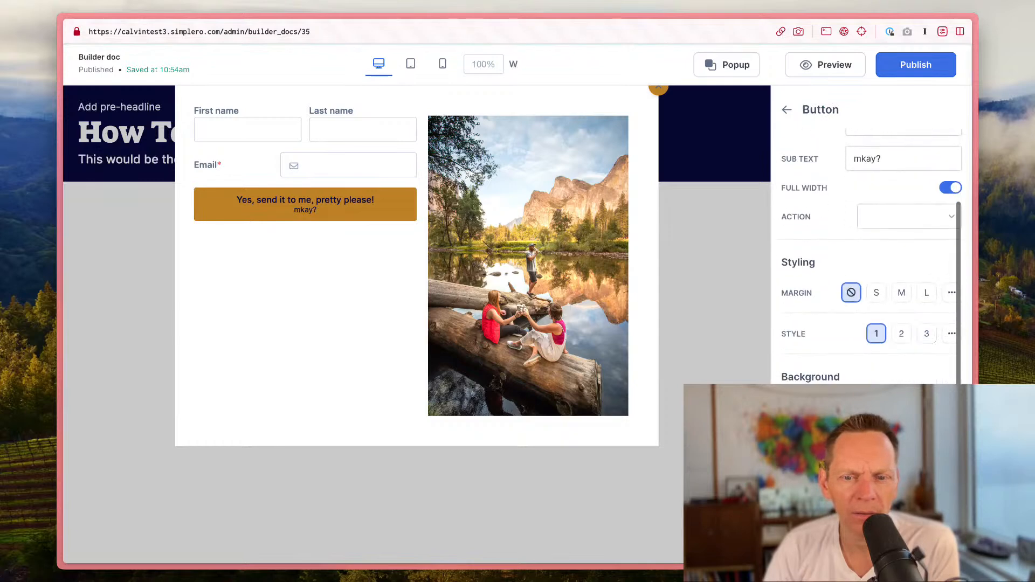
pyautogui.click(903, 334)
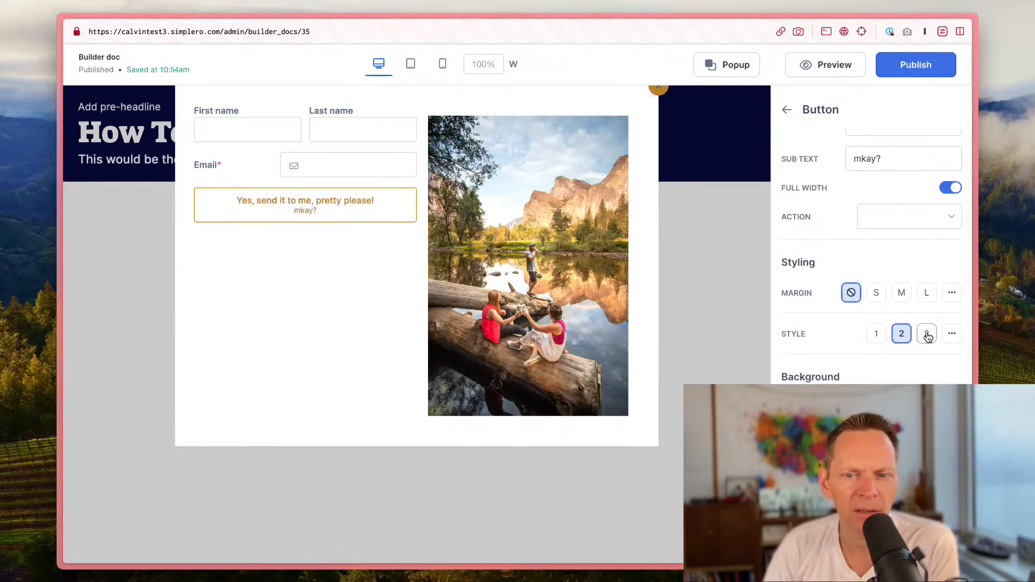
pyautogui.click(927, 335)
pyautogui.click(876, 335)
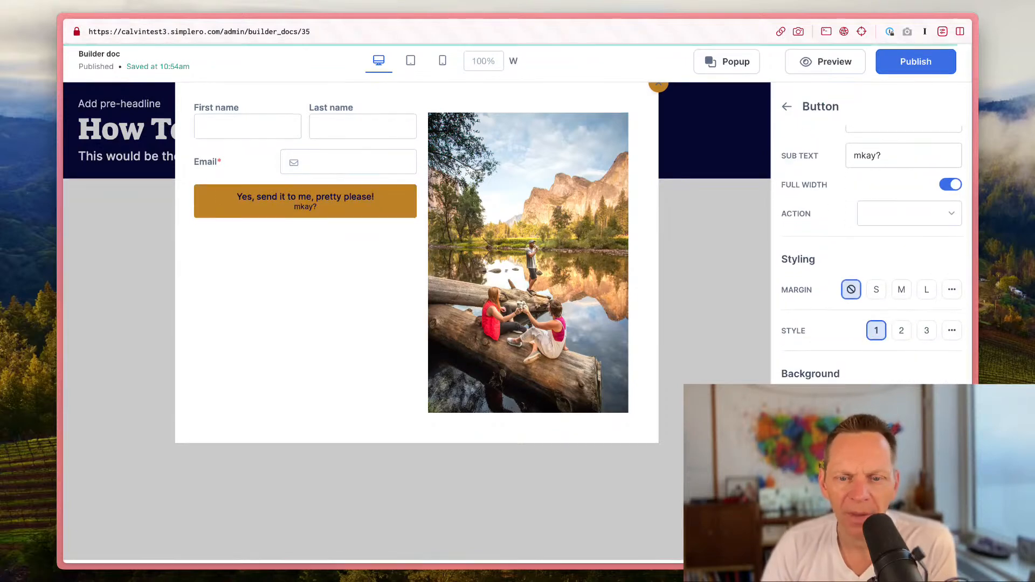
# Step: Leave the popup, open the style guide's colors and try the Vineyard Vibes palette
pyautogui.click(724, 69)
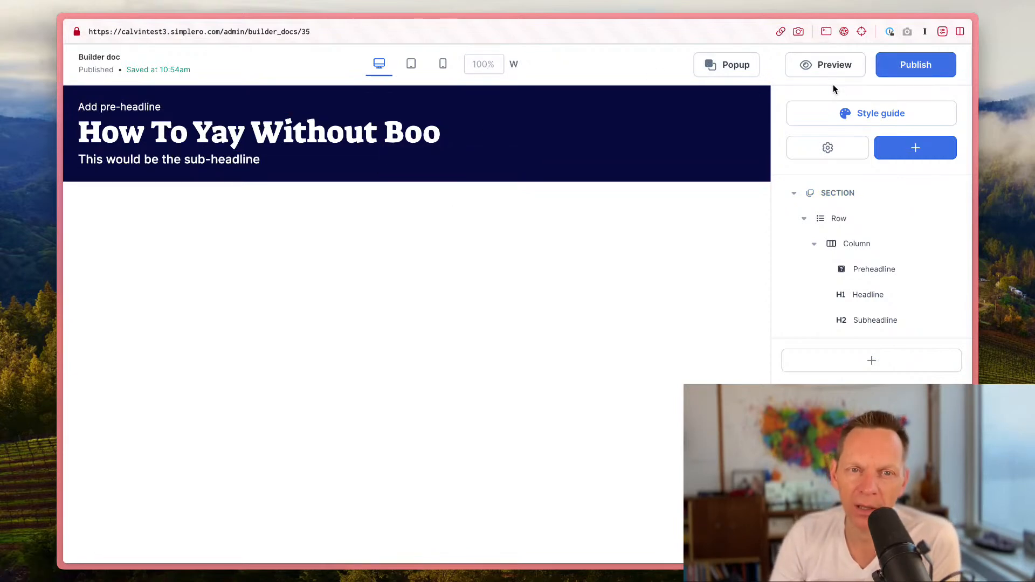
pyautogui.click(891, 114)
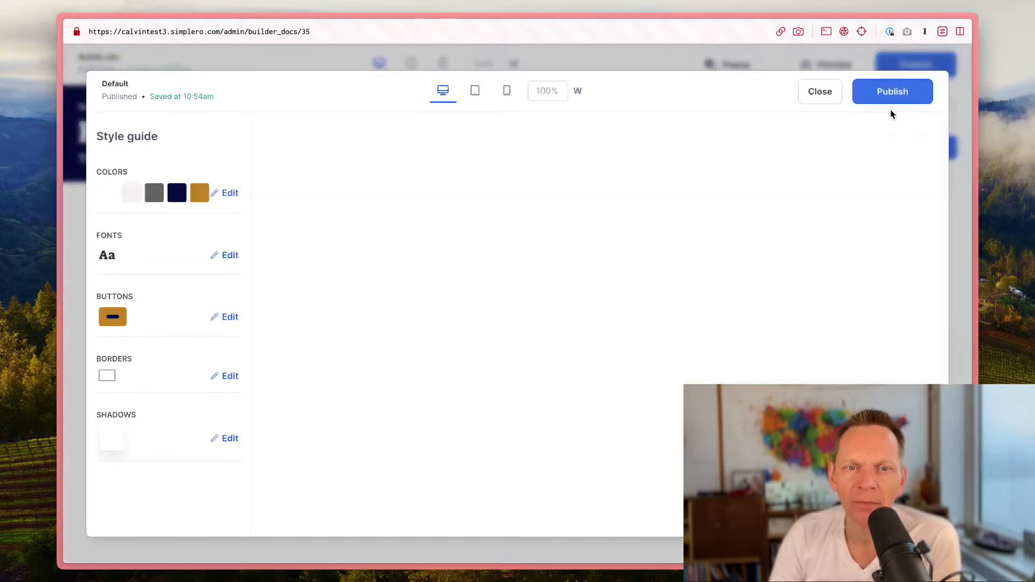
pyautogui.scroll(-4, 367, 280)
pyautogui.scroll(-4, 367, 280)
pyautogui.scroll(7, 367, 280)
pyautogui.click(265, 193)
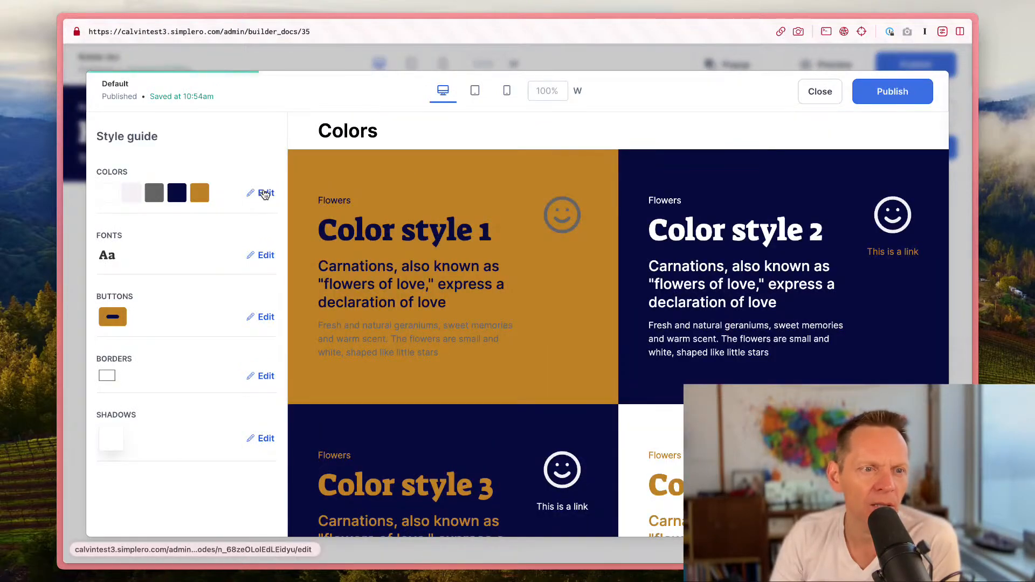
pyautogui.scroll(-2, 231, 334)
pyautogui.scroll(2, 232, 335)
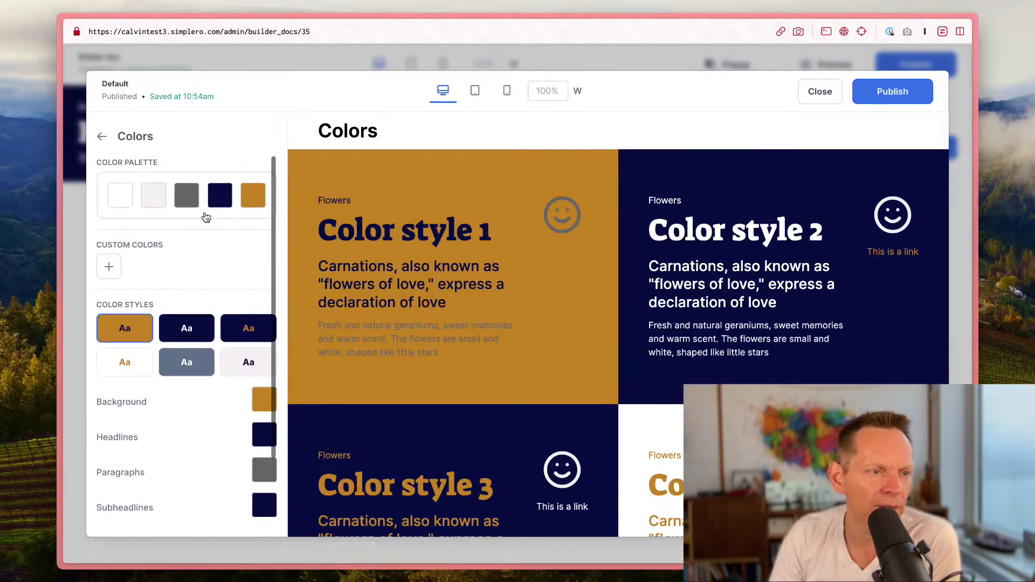
pyautogui.click(207, 185)
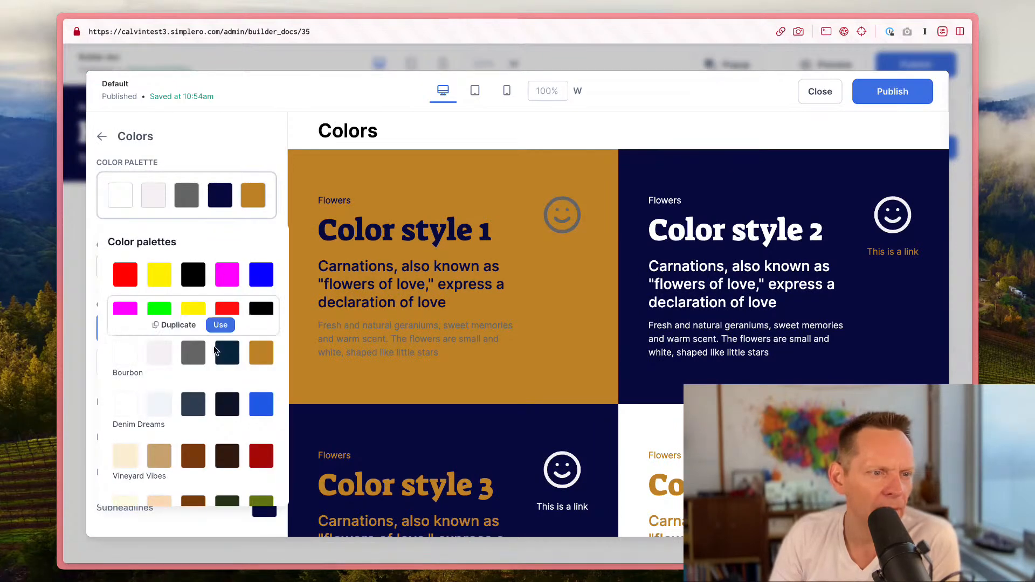
pyautogui.scroll(-3, 216, 361)
pyautogui.scroll(-2, 226, 465)
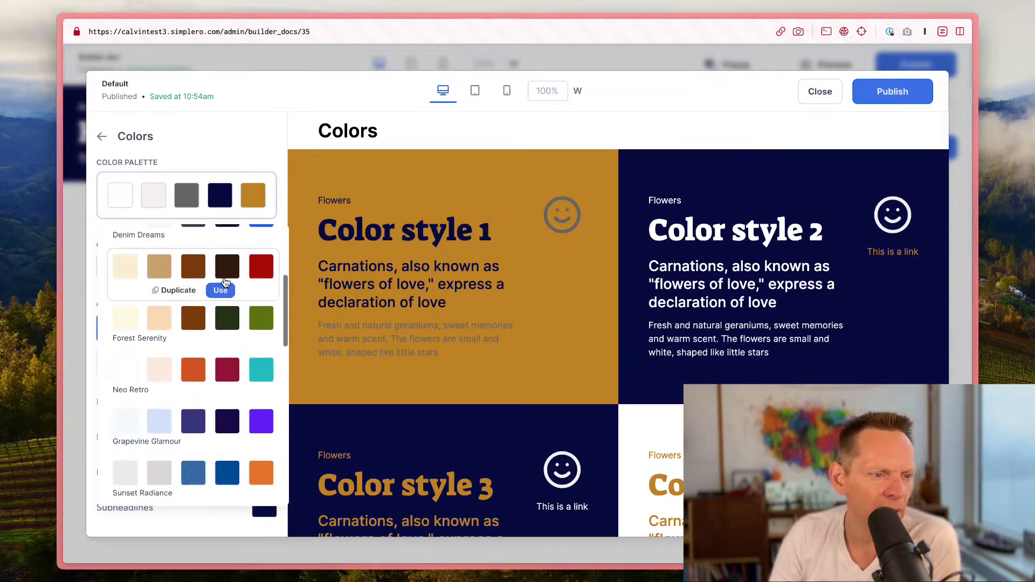
pyautogui.click(220, 303)
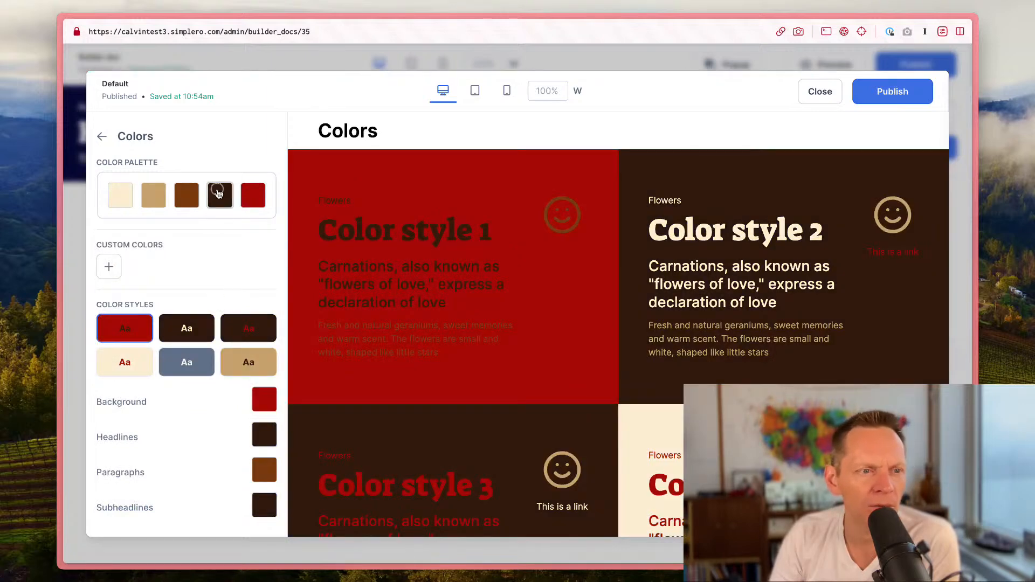
# Step: Switch the color palette to the cream, grey, black and gold palette listed above Aquatic Allure
pyautogui.click(219, 193)
pyautogui.click(227, 183)
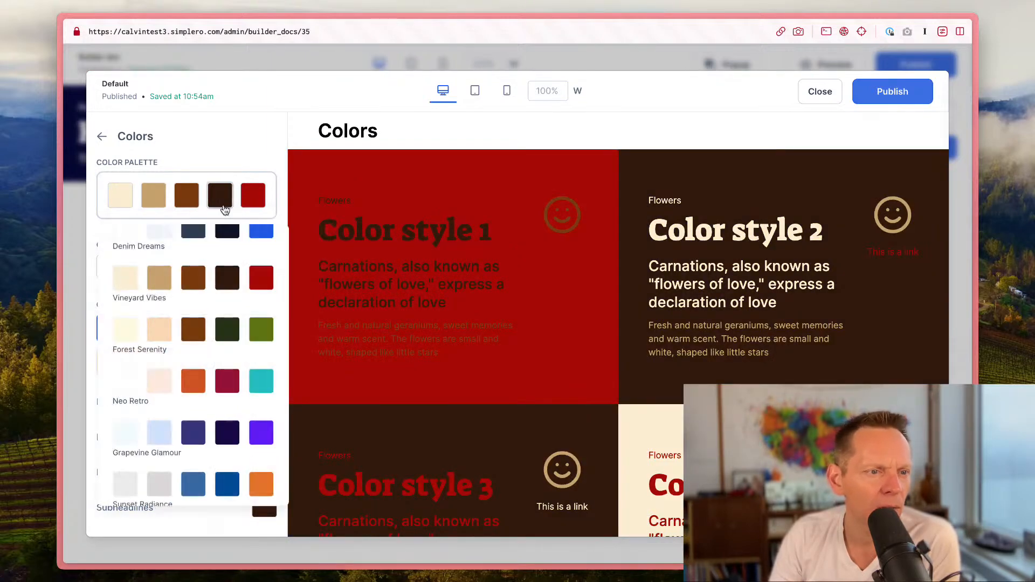
pyautogui.scroll(-5, 218, 324)
pyautogui.click(219, 378)
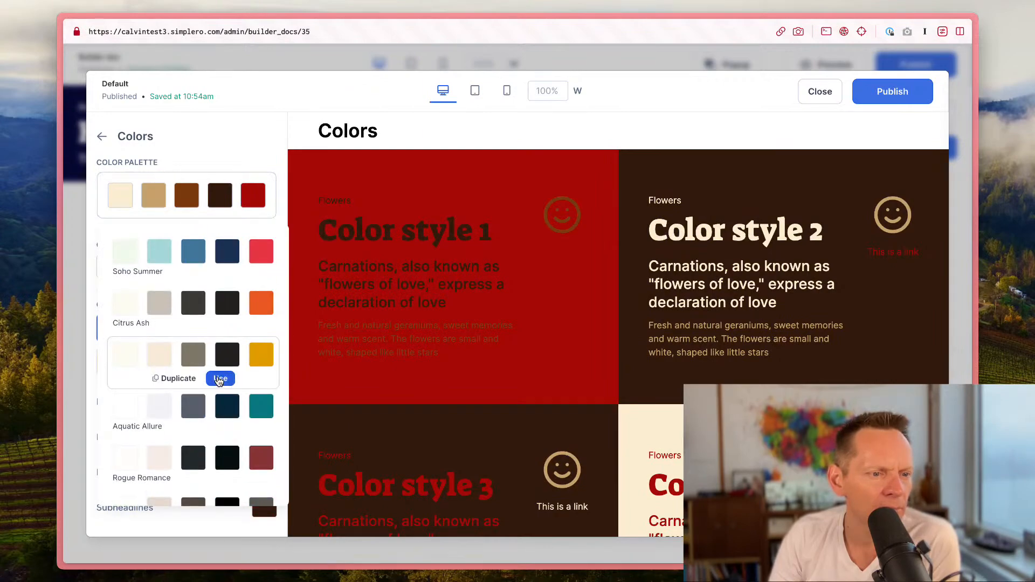
pyautogui.scroll(-12, 562, 369)
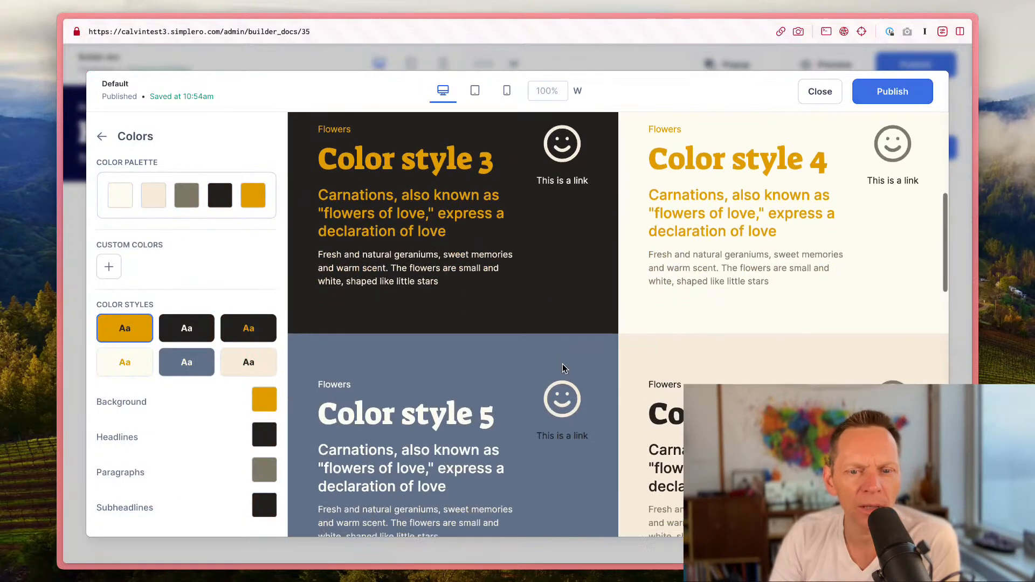
pyautogui.scroll(-2, 520, 366)
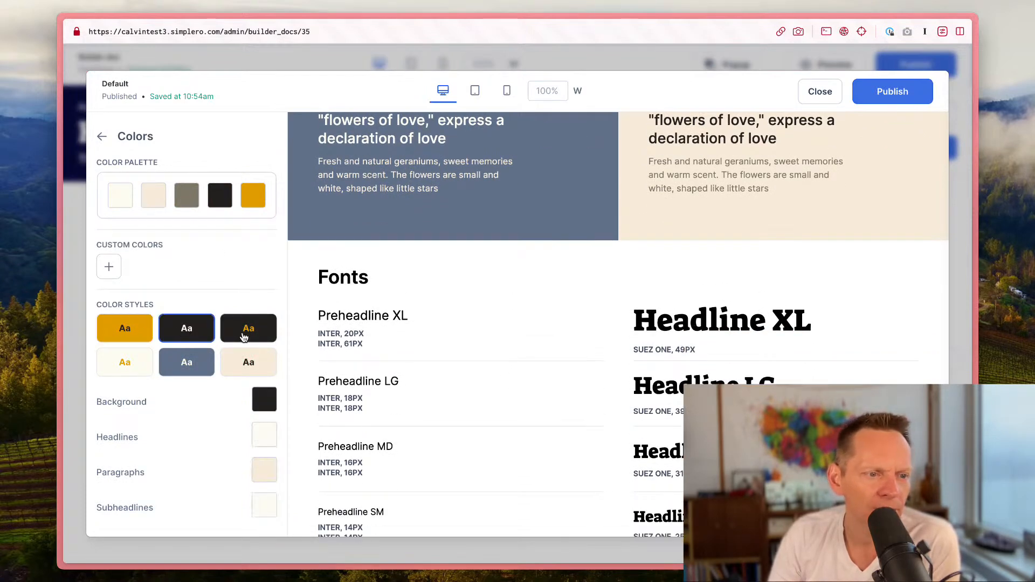
# Step: Open the headline font settings and compare their sizes across desktop, tablet and mobile views
pyautogui.click(102, 137)
pyautogui.click(466, 97)
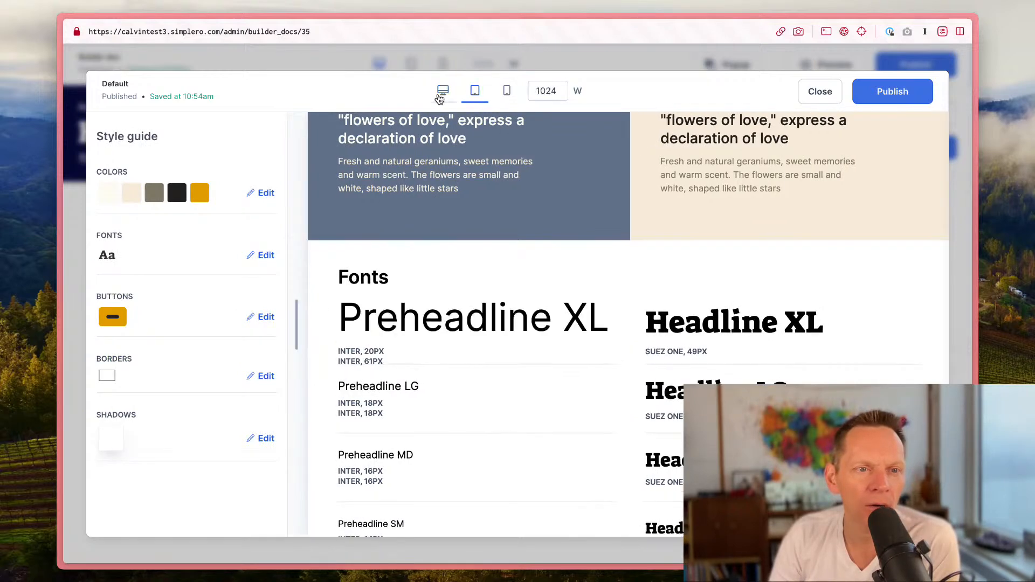
pyautogui.click(430, 92)
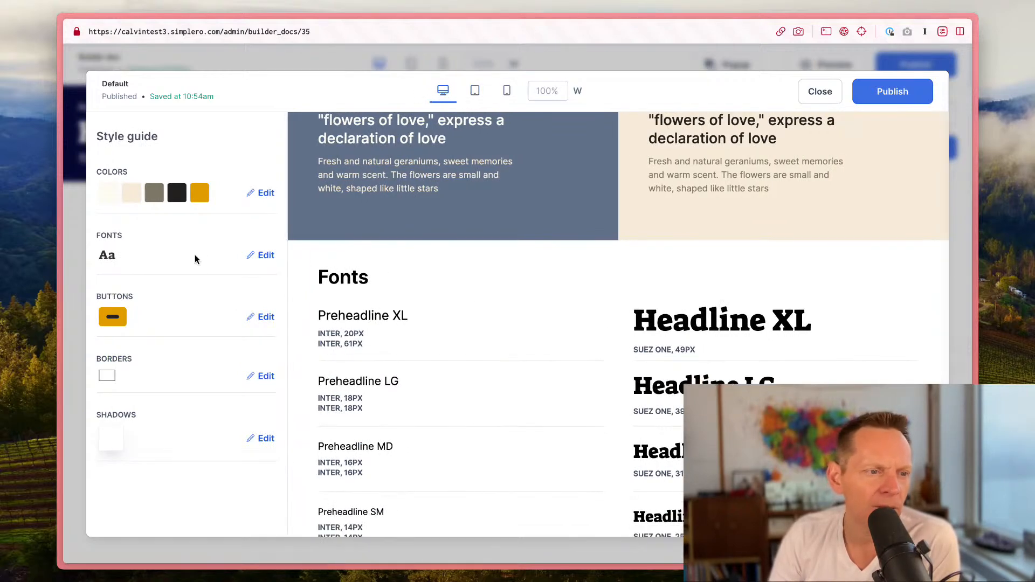
pyautogui.click(261, 255)
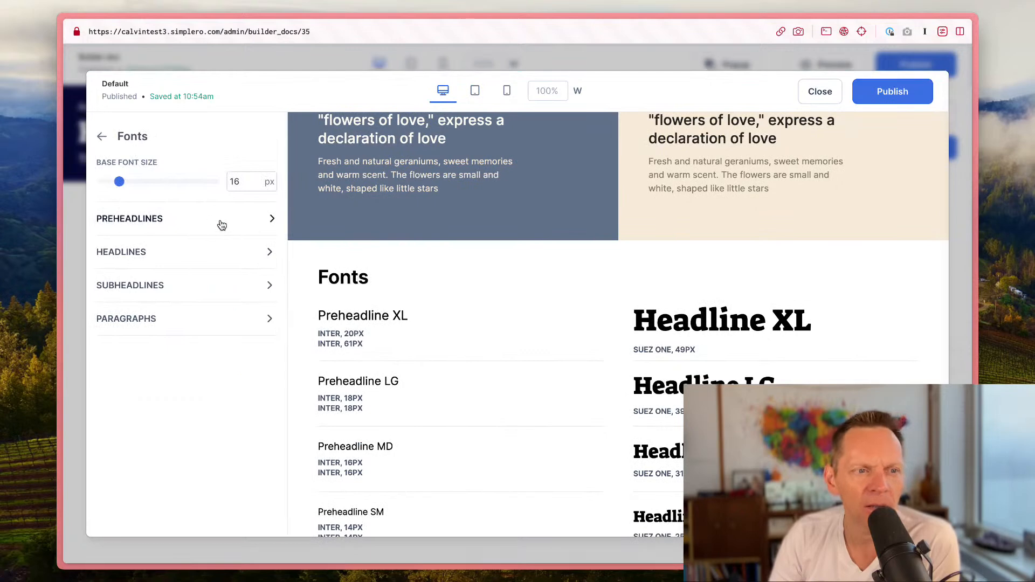
pyautogui.click(221, 254)
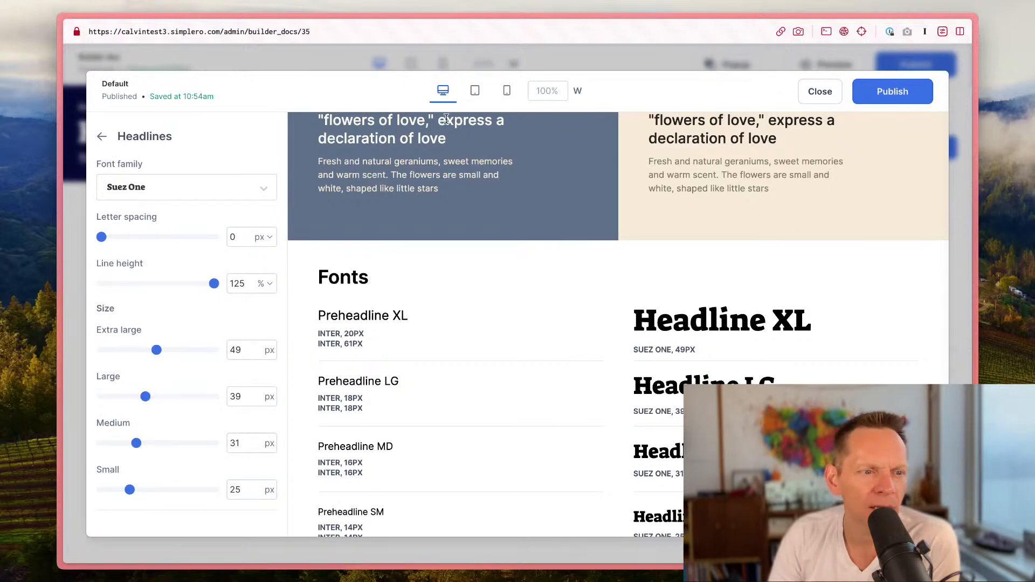
pyautogui.click(474, 92)
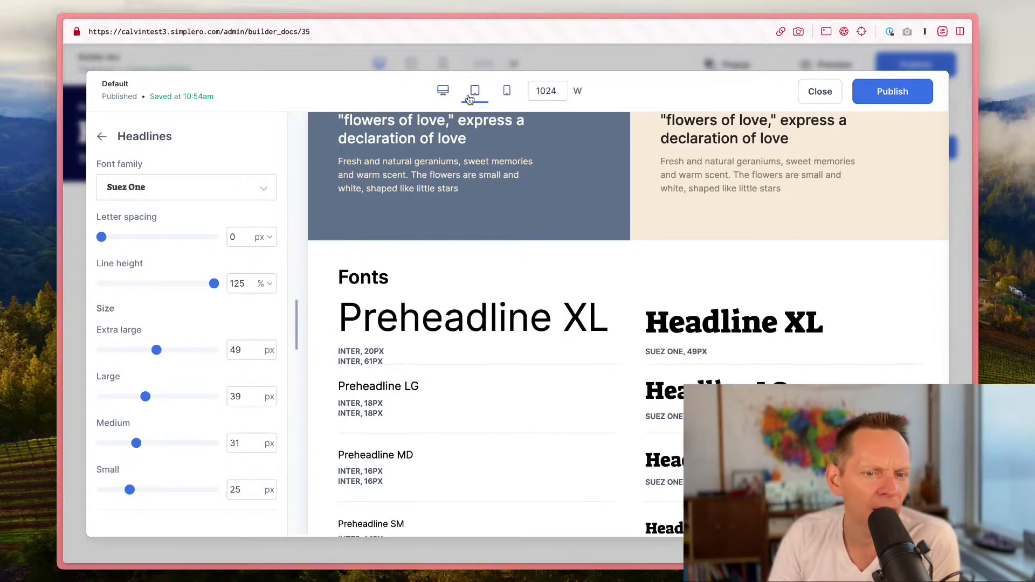
pyautogui.click(442, 93)
pyautogui.click(474, 92)
pyautogui.click(507, 91)
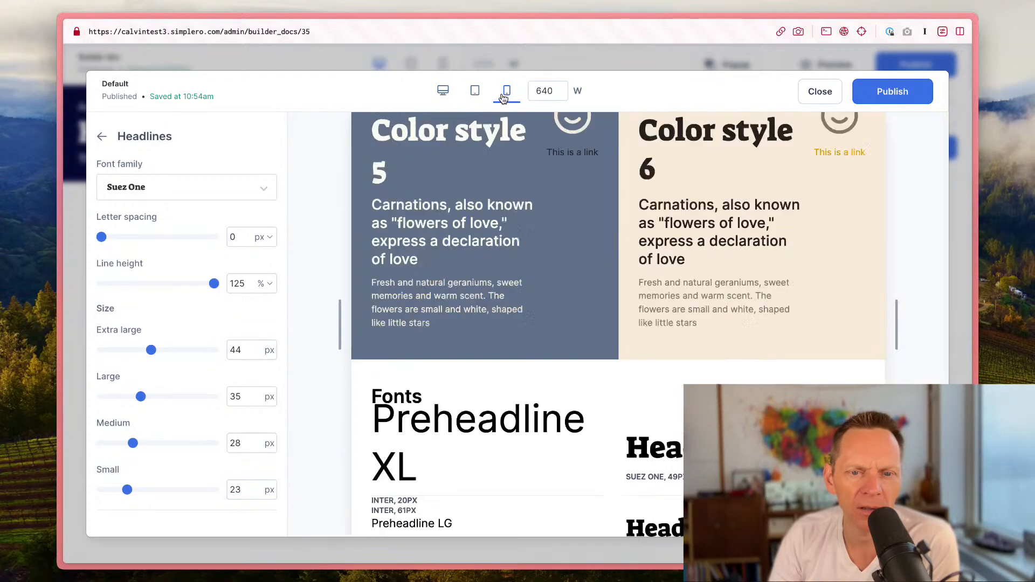
pyautogui.scroll(-15, 642, 403)
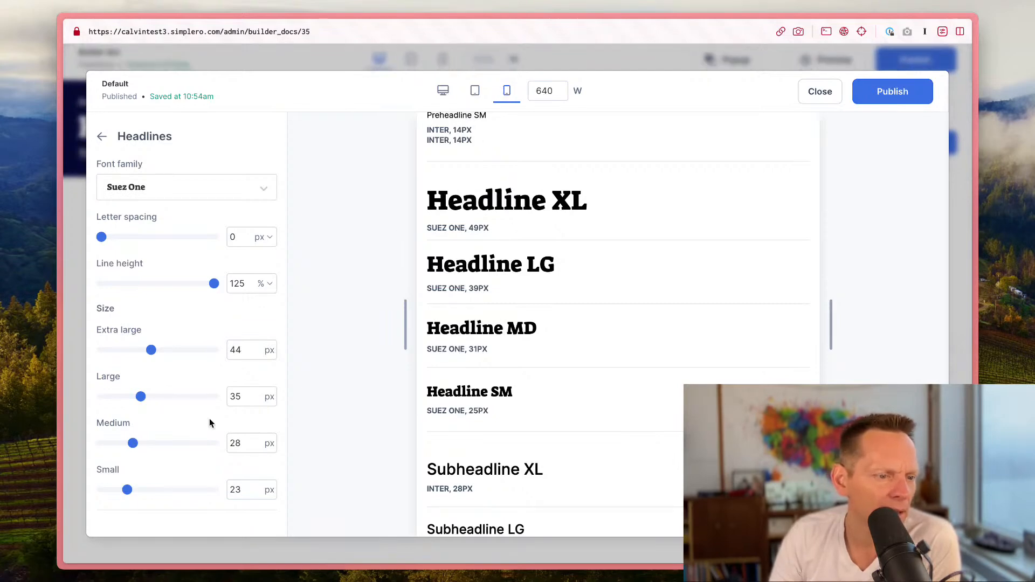
pyautogui.click(475, 91)
pyautogui.click(445, 92)
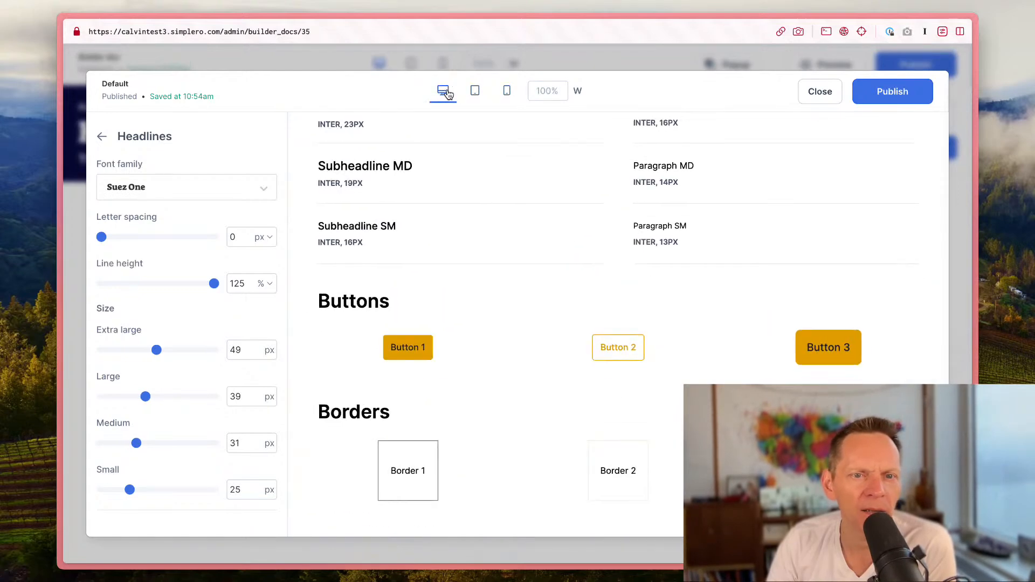
# Step: Return to the style guide overview, publish the style guide and close it
pyautogui.click(103, 136)
pyautogui.scroll(-3, 483, 316)
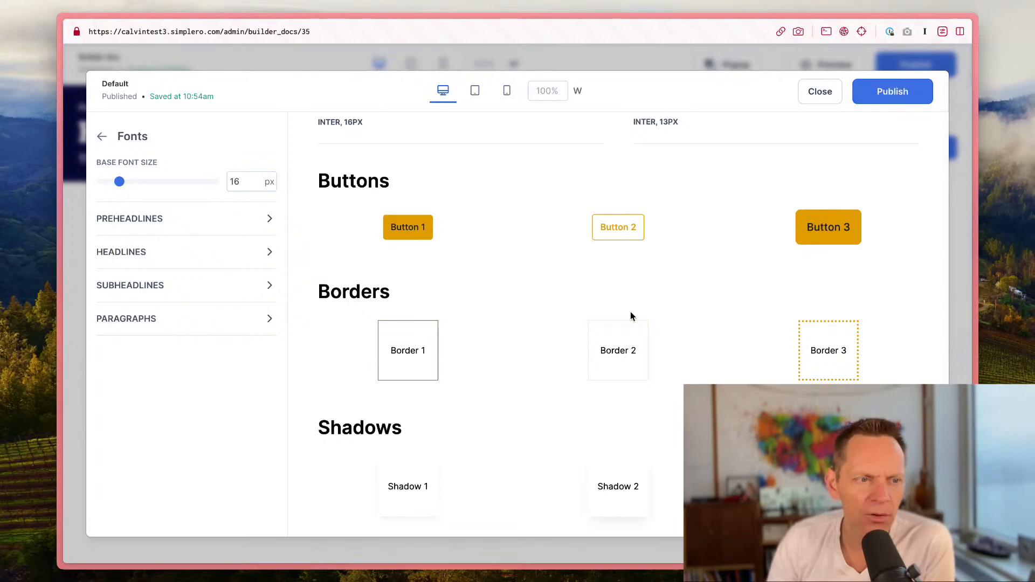
pyautogui.click(105, 137)
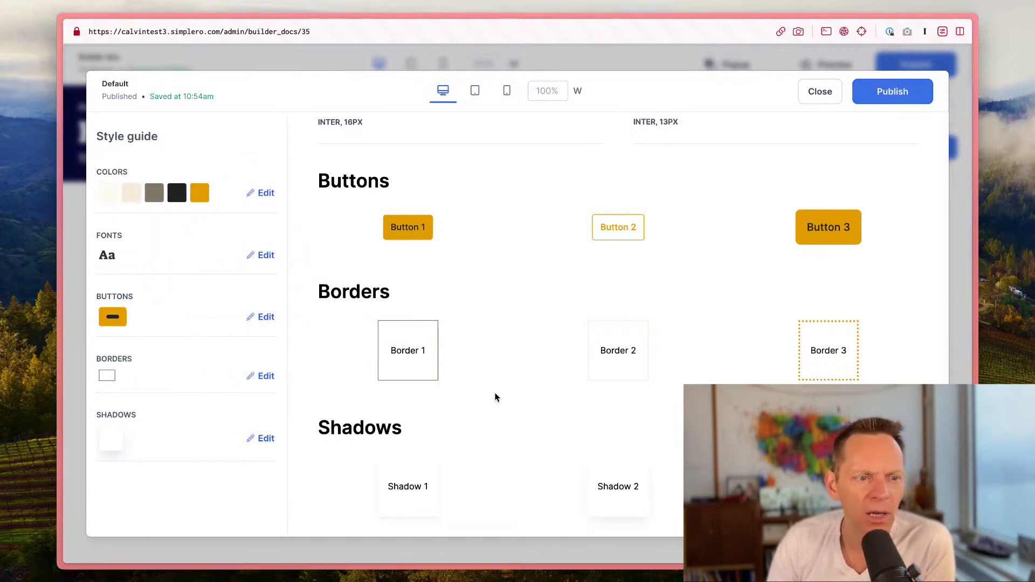
pyautogui.scroll(3, 495, 397)
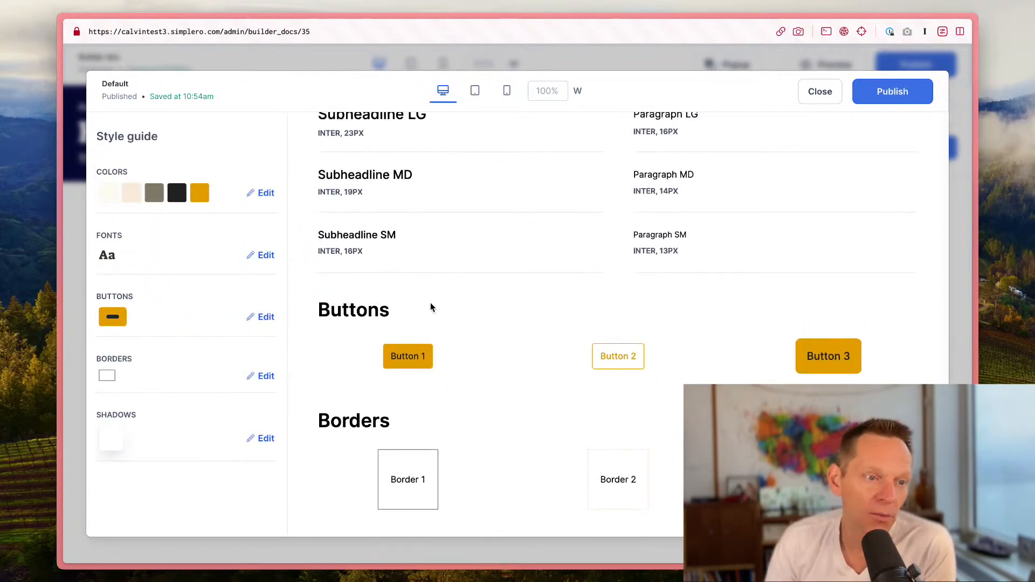
pyautogui.scroll(20, 662, 327)
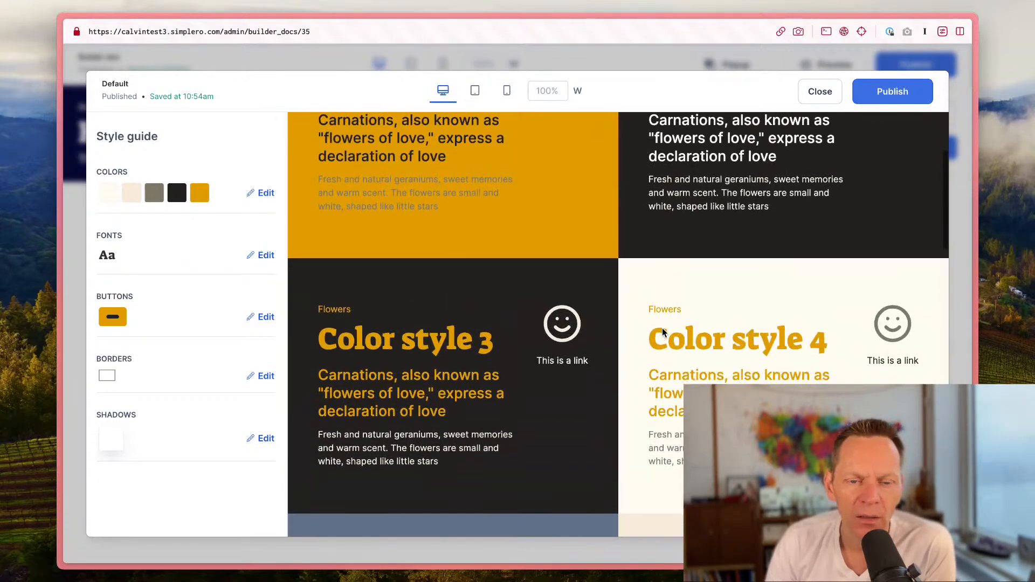
pyautogui.scroll(-20, 662, 328)
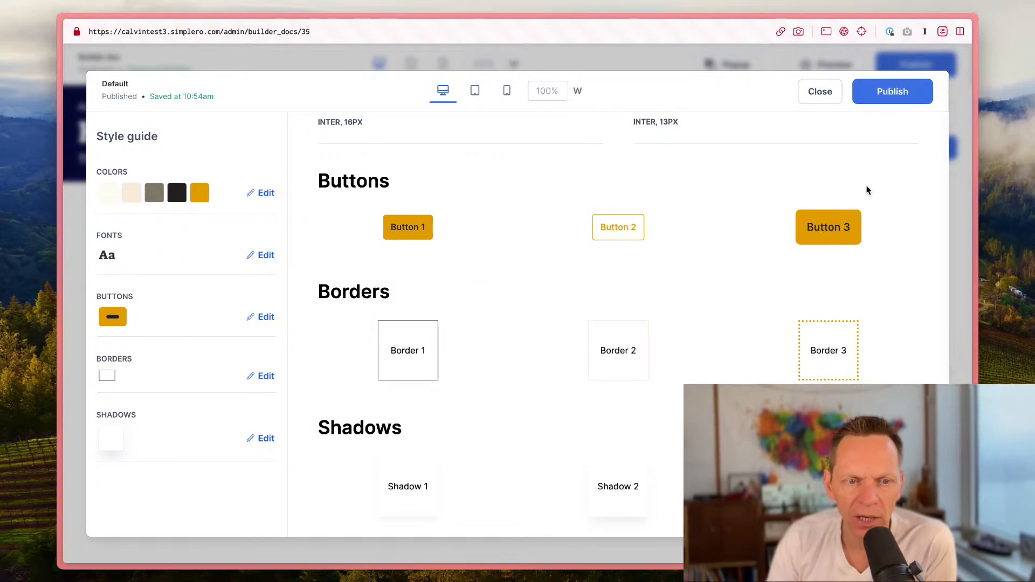
pyautogui.click(898, 94)
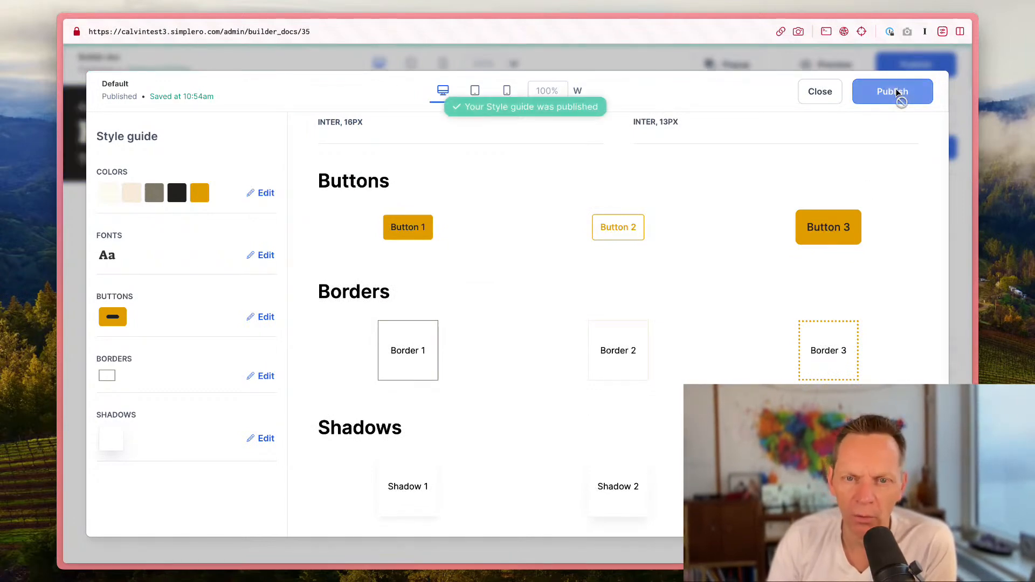
pyautogui.click(813, 92)
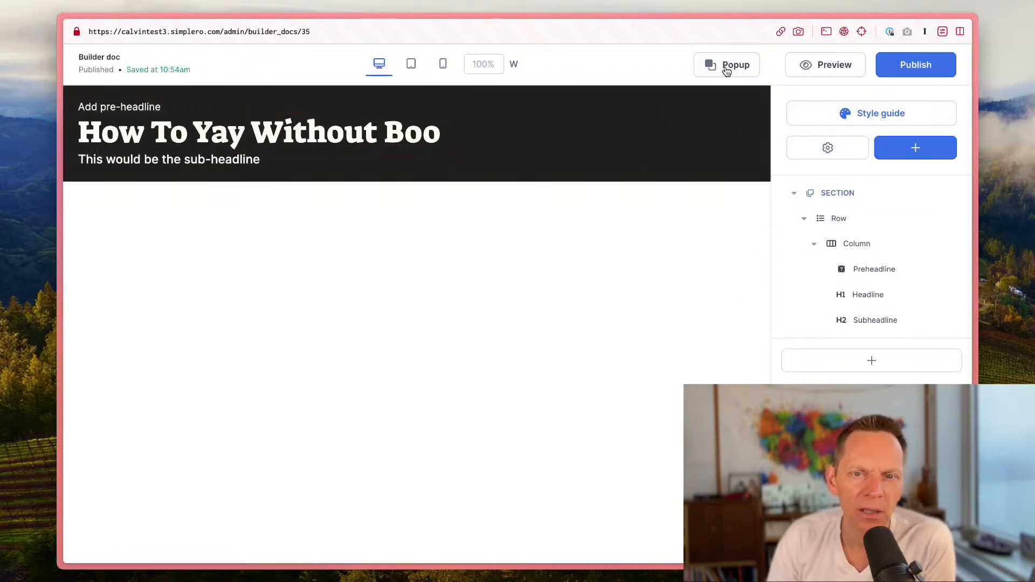
# Step: Give the headline section the dark color scheme with gold text
pyautogui.click(727, 95)
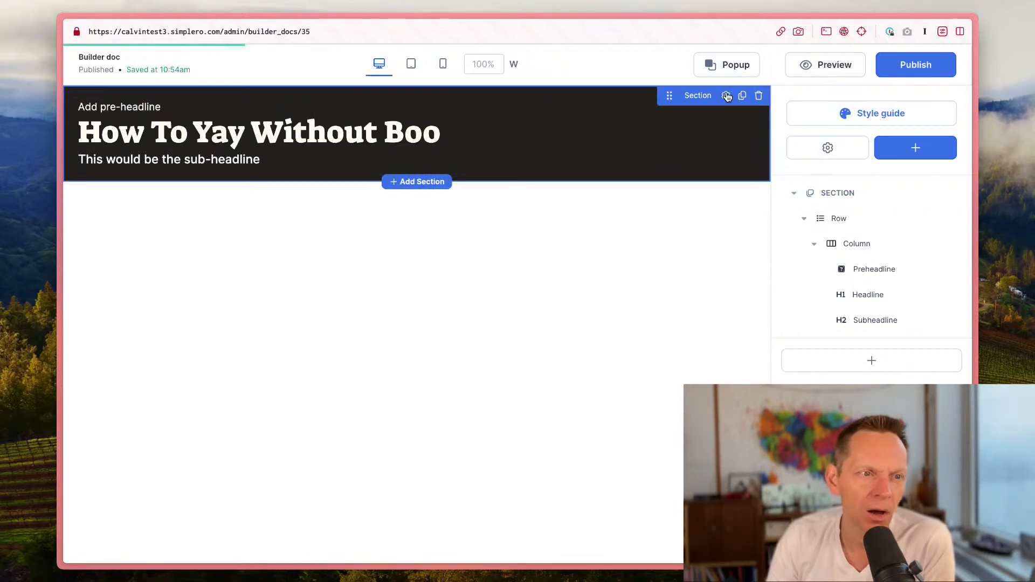
pyautogui.click(892, 216)
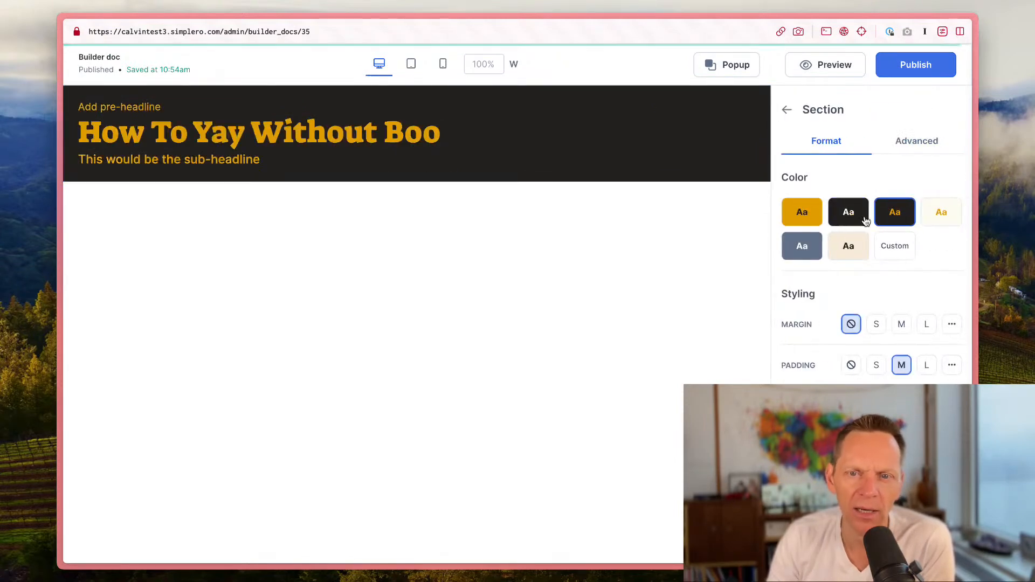
pyautogui.click(926, 218)
pyautogui.click(899, 221)
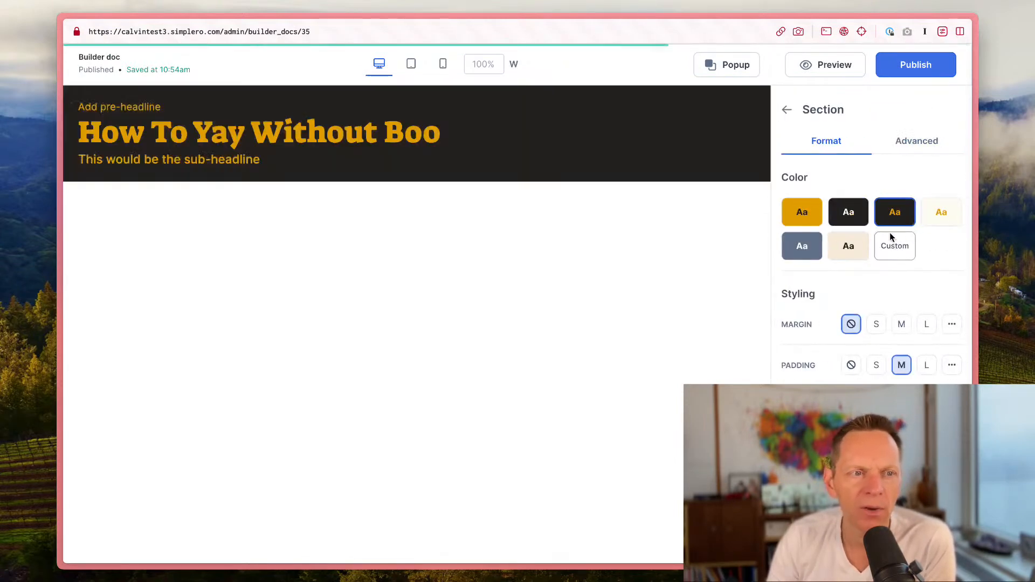
# Step: Give the headline section the light cream color scheme with gold text and return to the page outline
pyautogui.click(935, 209)
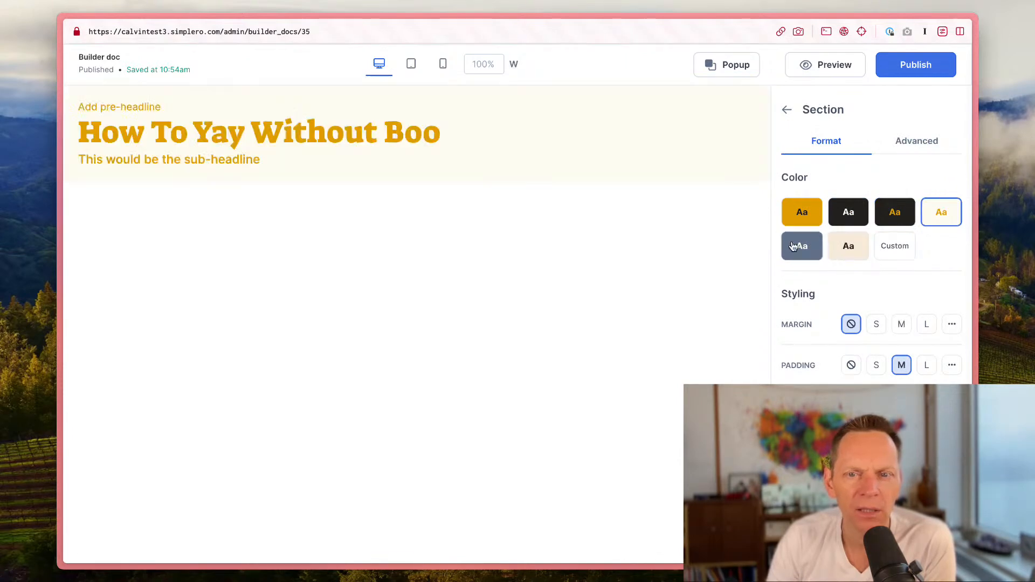
pyautogui.scroll(-5, 871, 242)
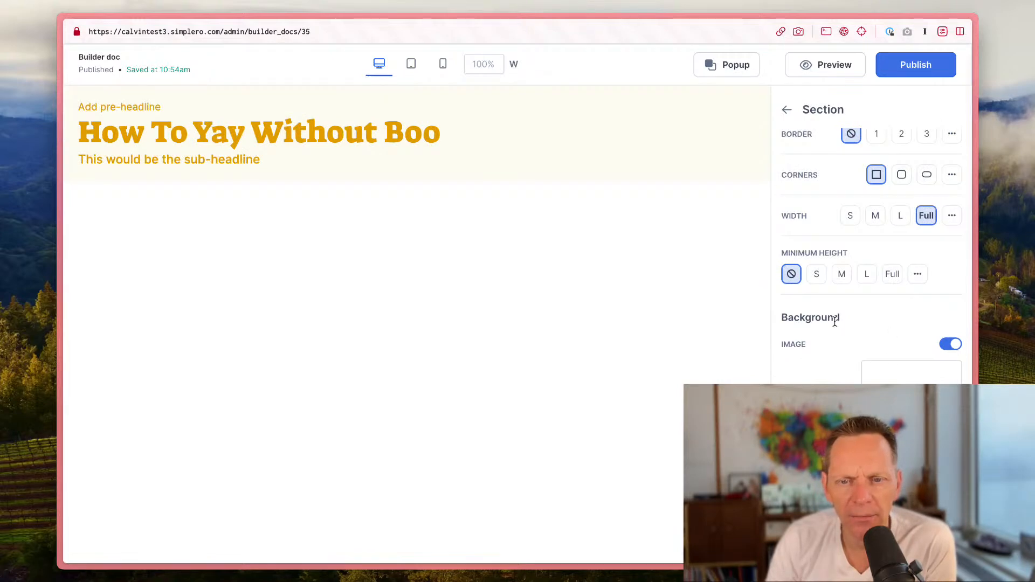
pyautogui.scroll(5, 835, 322)
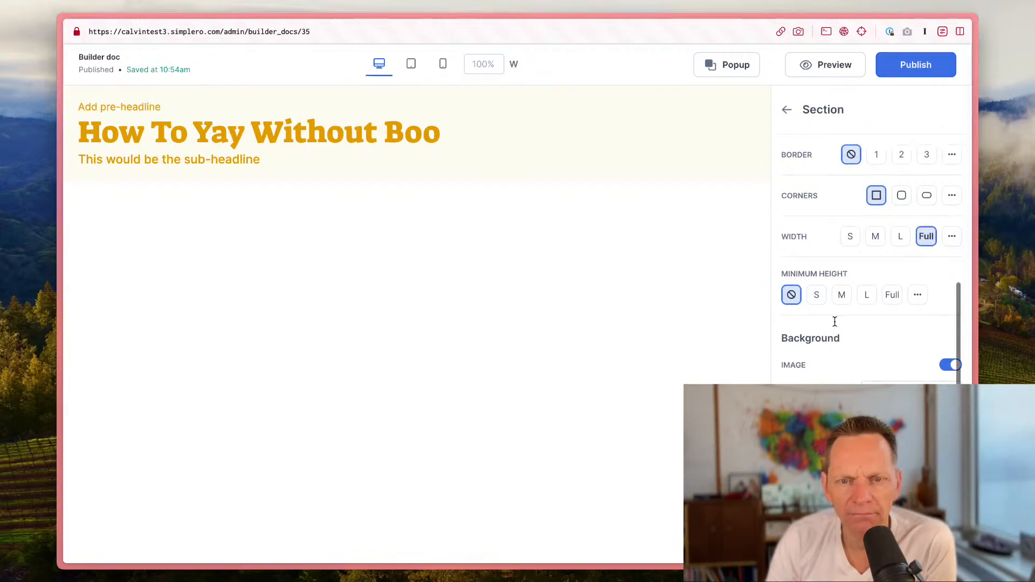
pyautogui.click(786, 110)
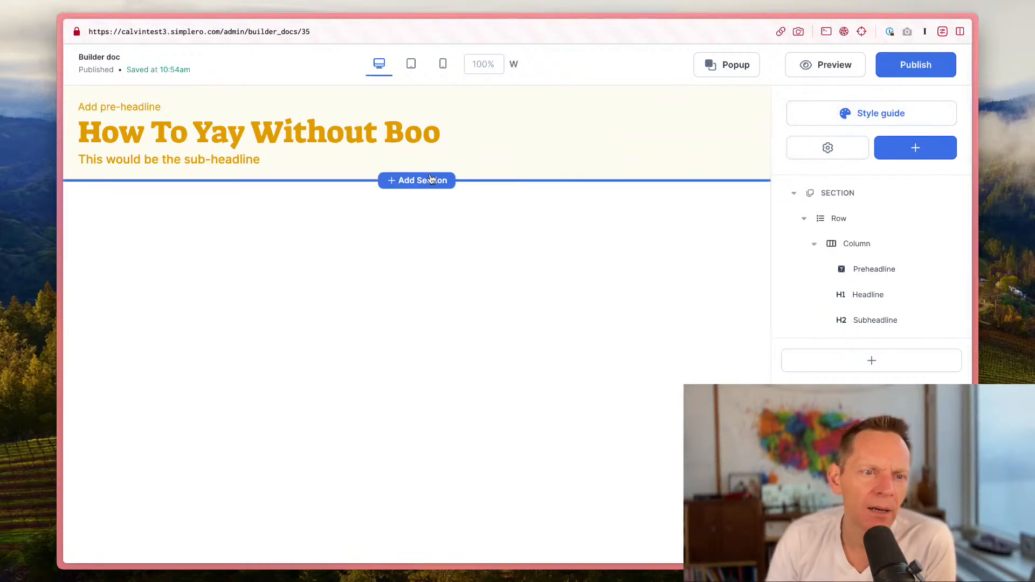
# Step: Browse the blank and template section types offered for adding a new section, without adding one
pyautogui.click(426, 180)
pyautogui.scroll(-6, 863, 323)
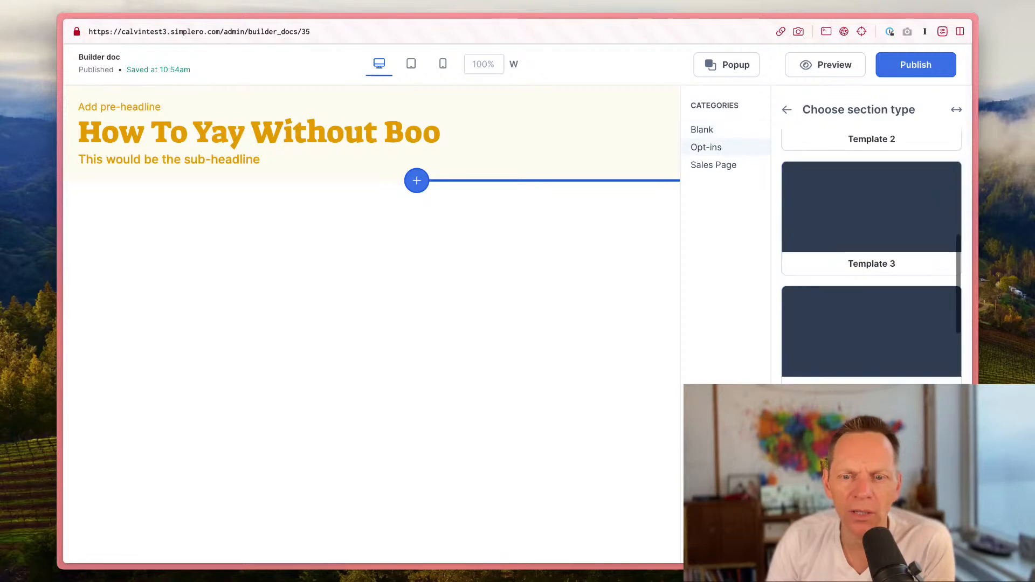
pyautogui.scroll(8, 863, 318)
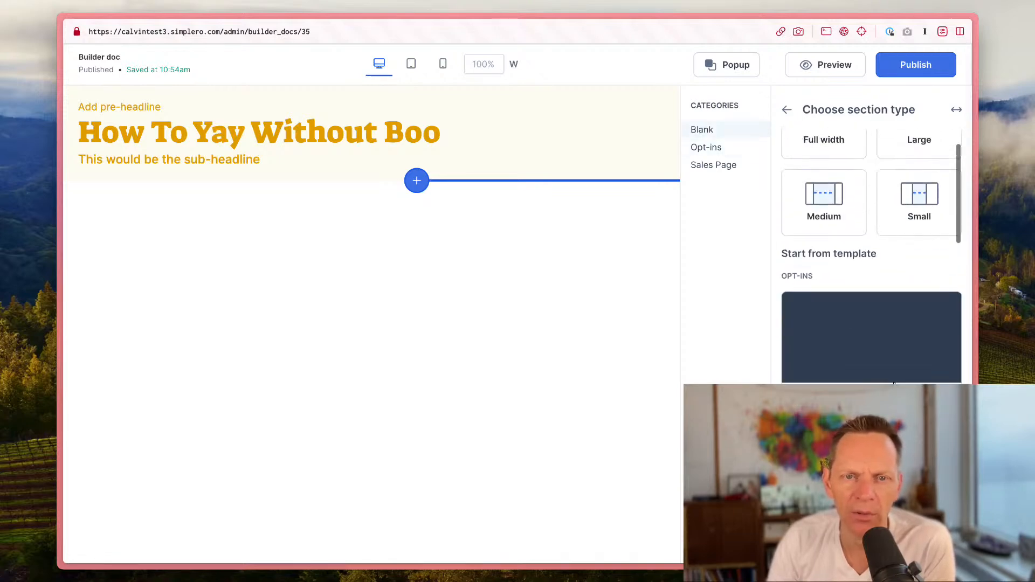
pyautogui.scroll(-10, 894, 377)
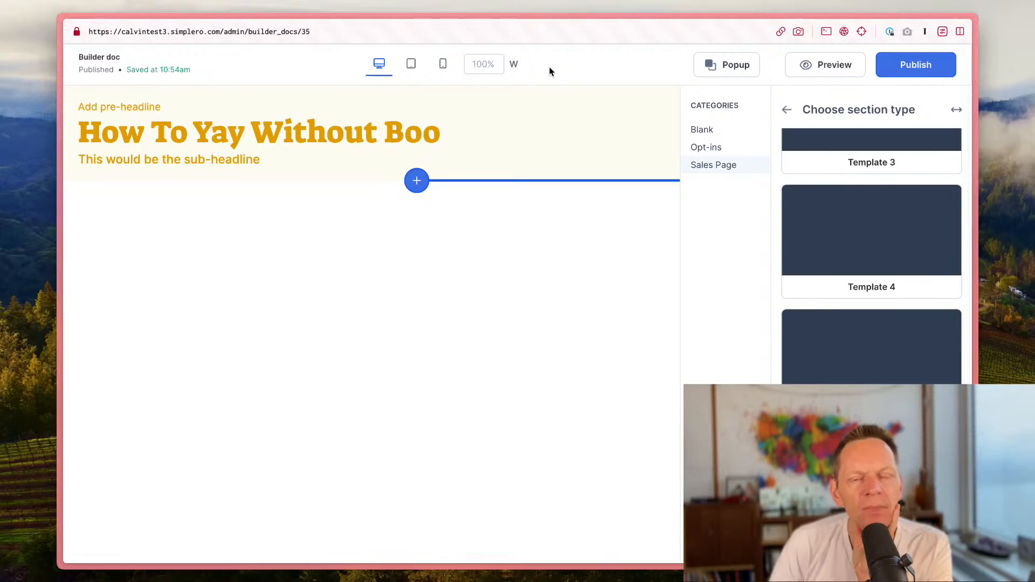
pyautogui.scroll(10, 816, 146)
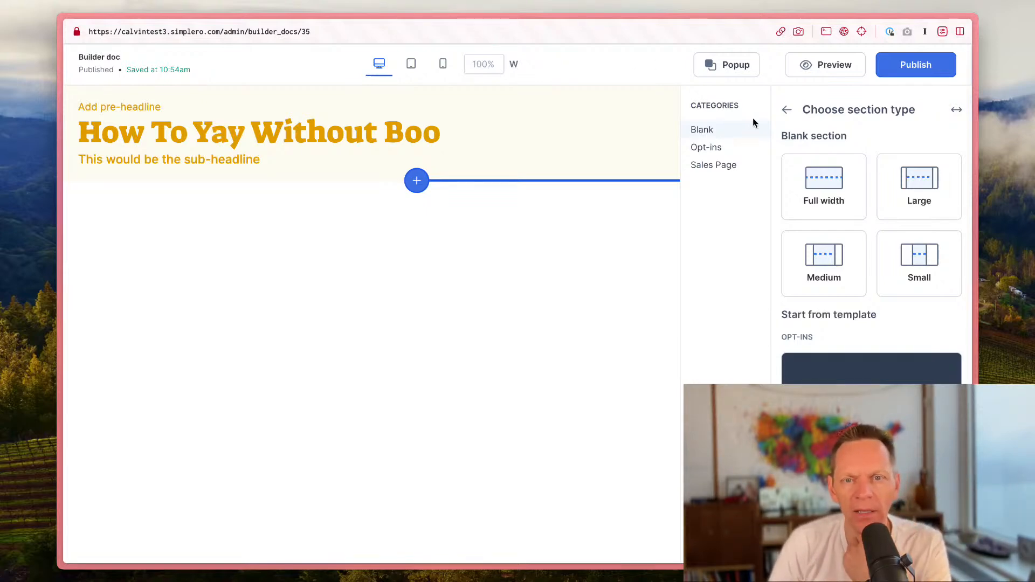
pyautogui.click(785, 112)
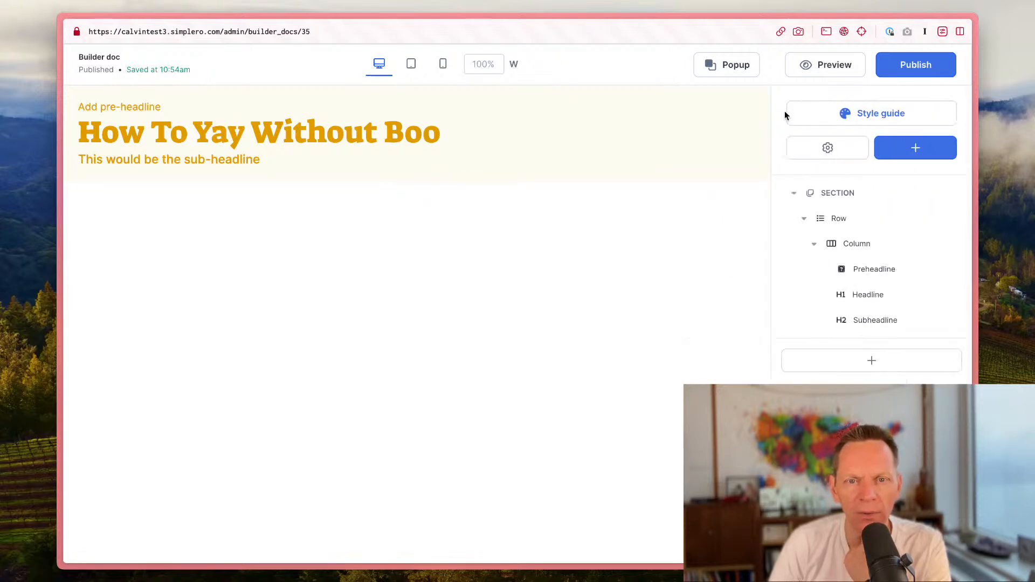
pyautogui.click(820, 149)
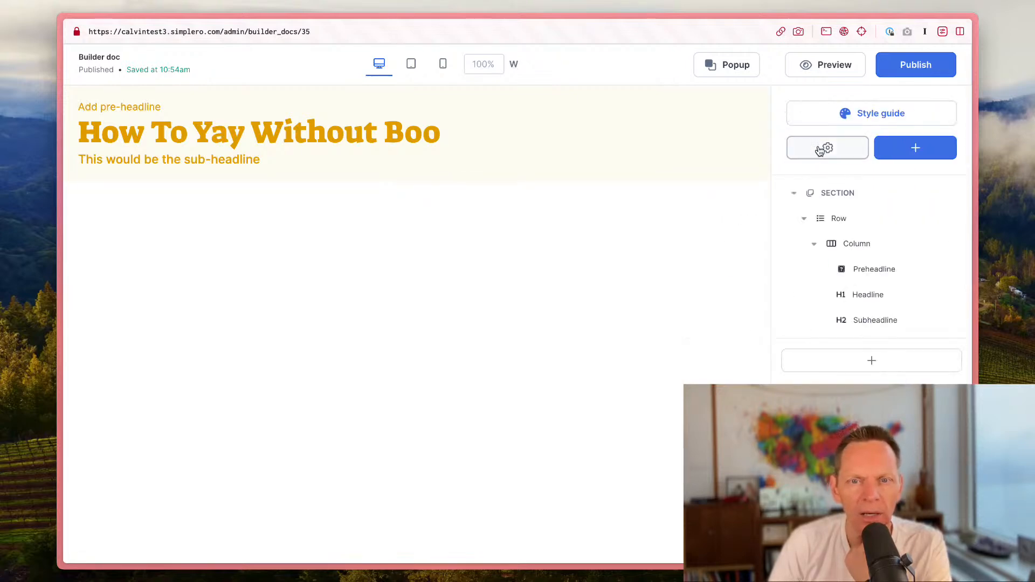
pyautogui.click(930, 152)
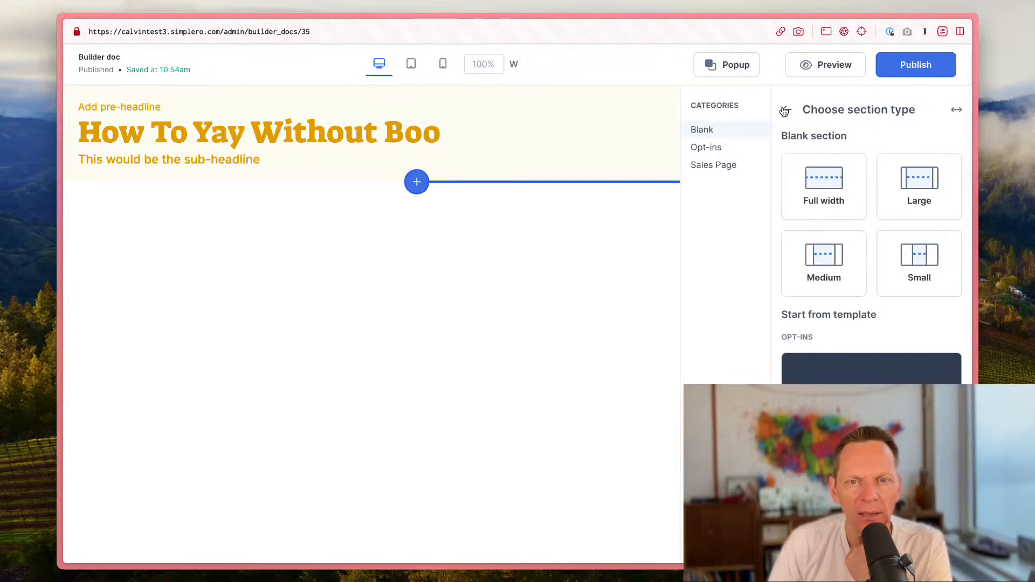
pyautogui.click(784, 110)
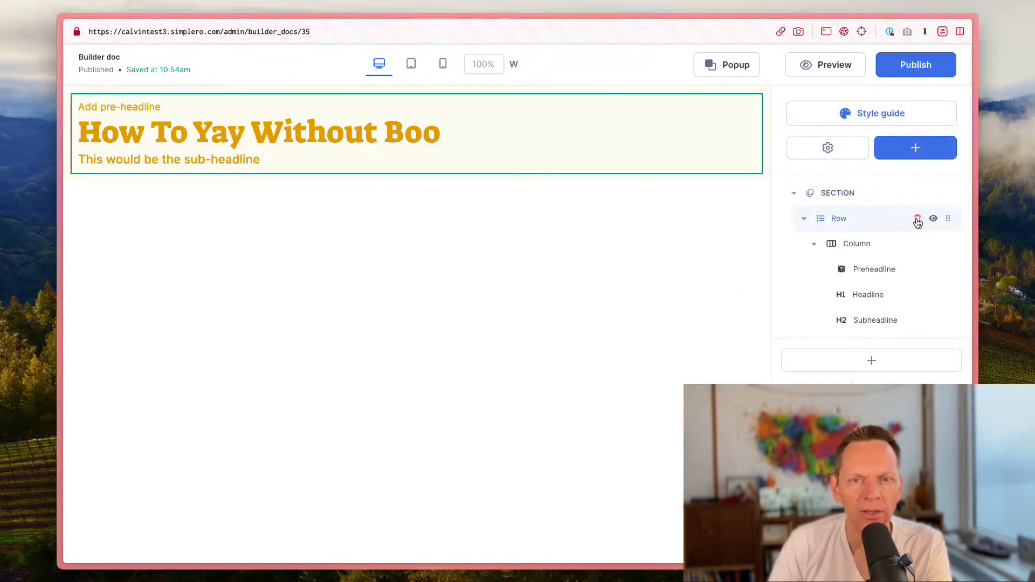
# Step: Open the page preview and close it again
pyautogui.click(832, 68)
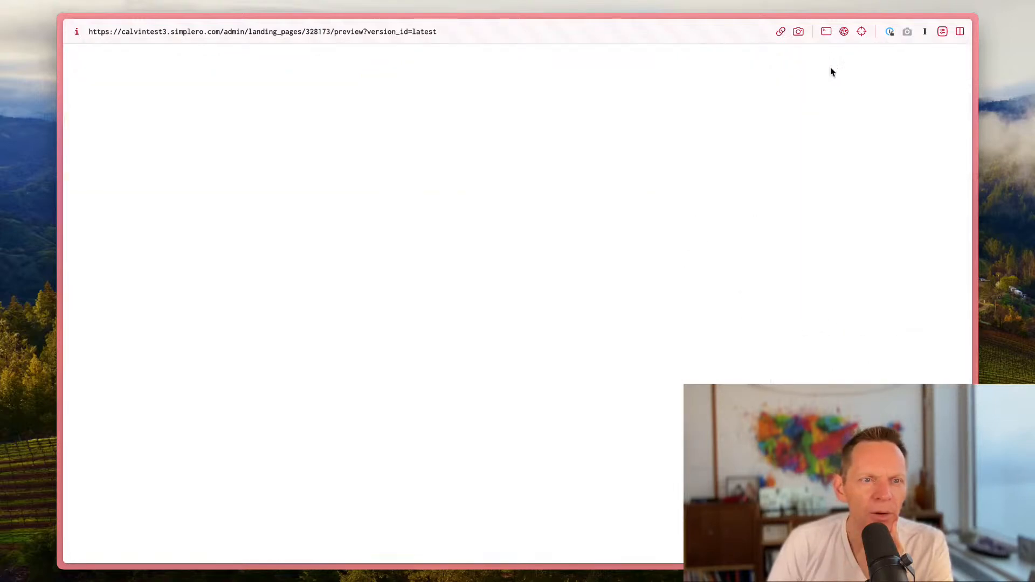
pyautogui.press('super+w')
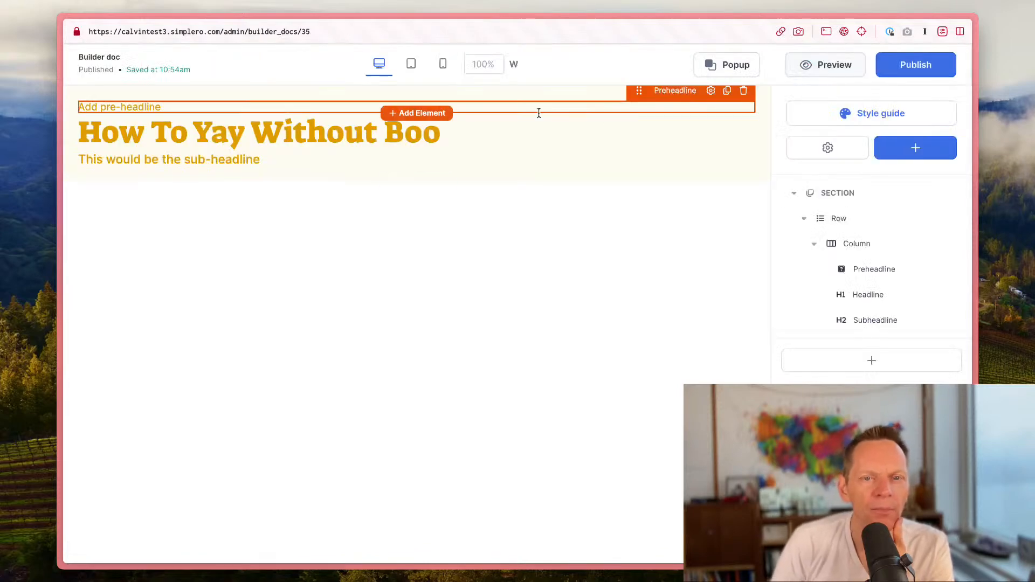
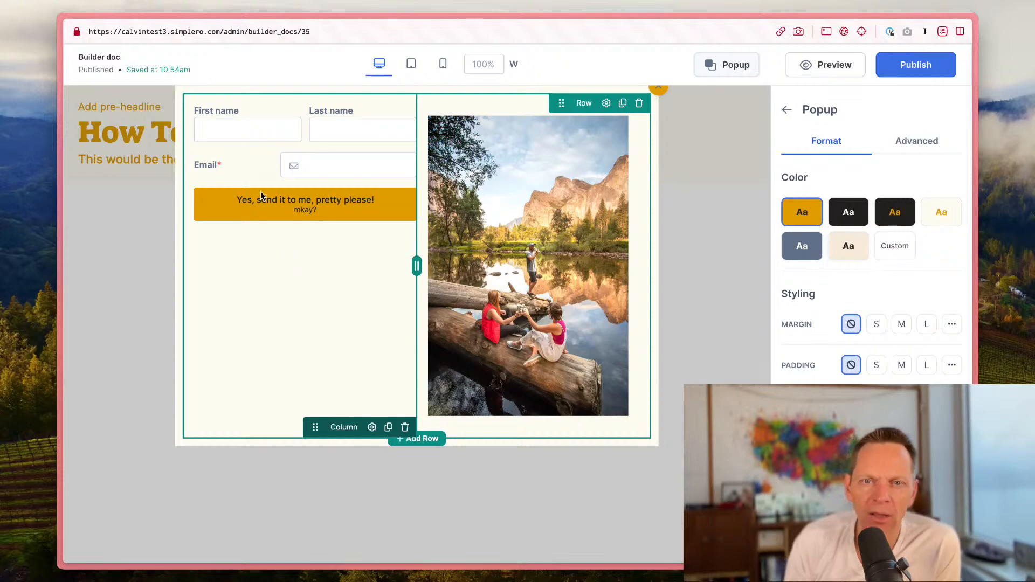
# Step: Open the style guide and review its colors, fonts, buttons, borders and shadows, closing it twice
pyautogui.click(787, 111)
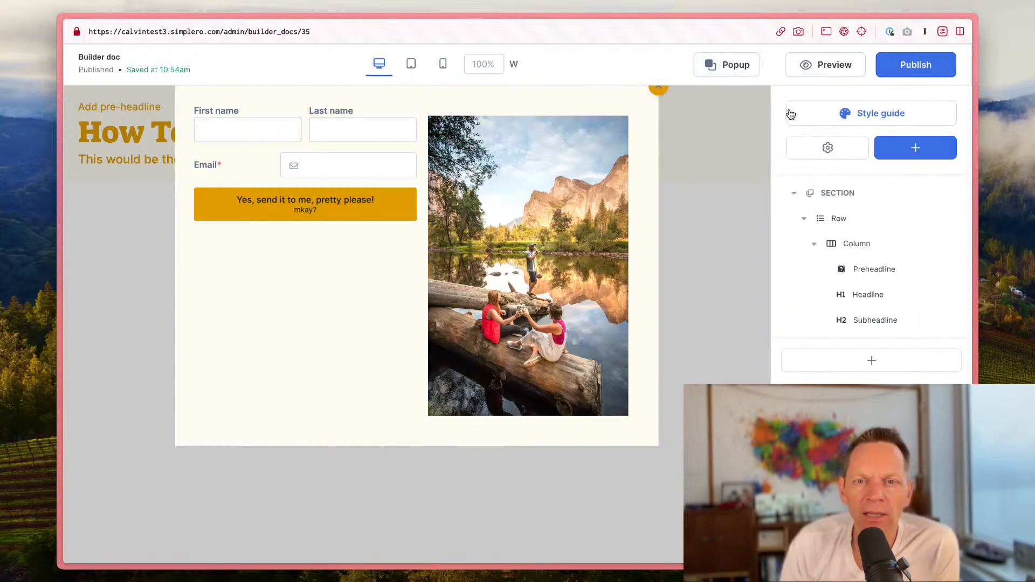
pyautogui.click(834, 119)
pyautogui.scroll(-20, 451, 280)
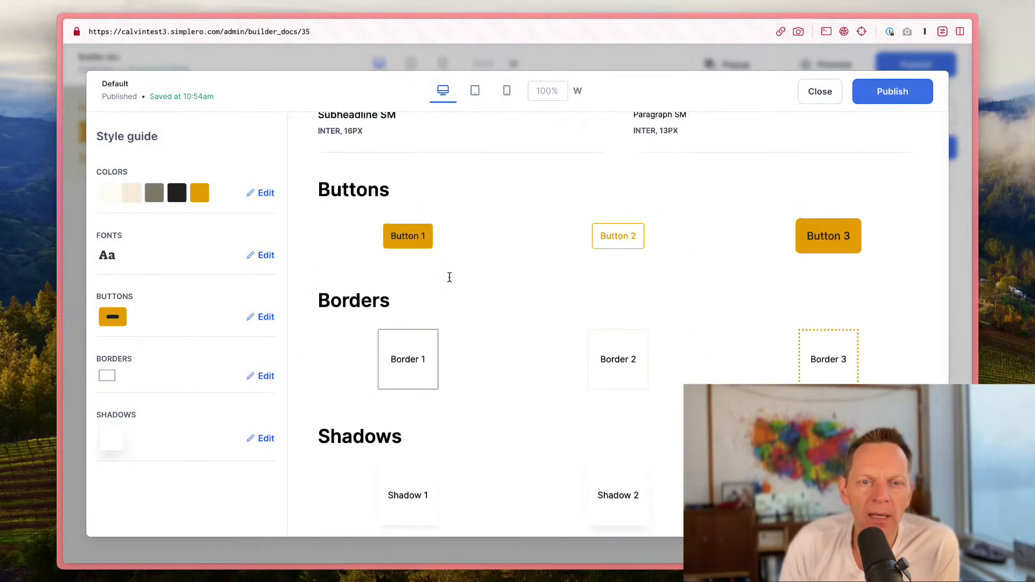
pyautogui.scroll(20, 450, 281)
pyautogui.scroll(-20, 451, 281)
pyautogui.scroll(20, 448, 280)
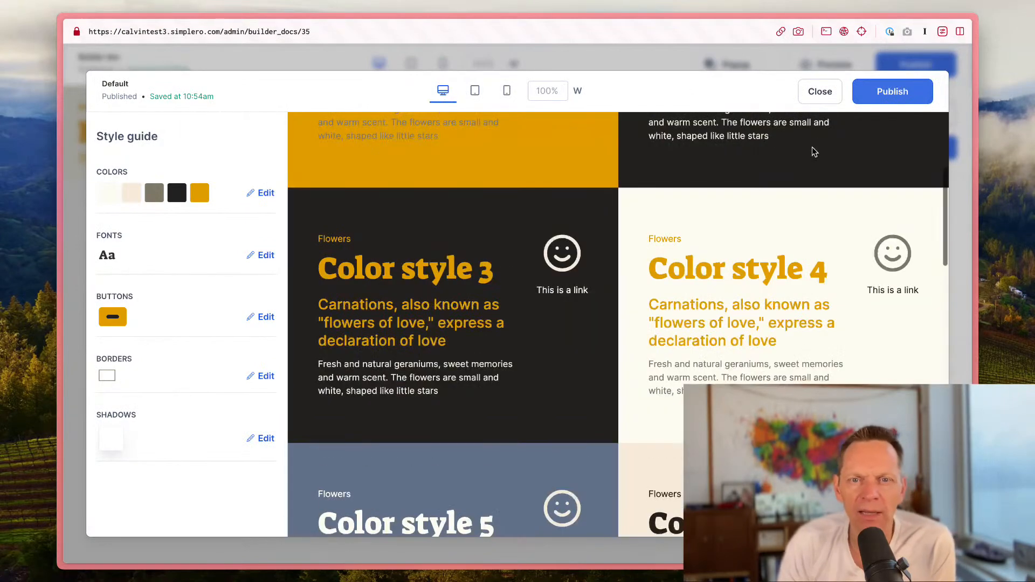
pyautogui.scroll(-20, 655, 307)
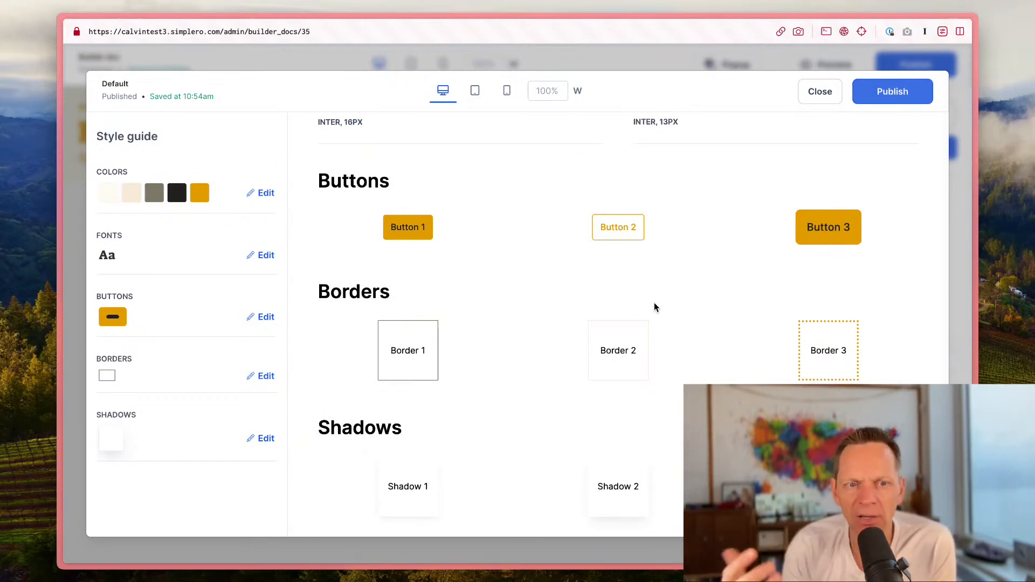
pyautogui.click(820, 94)
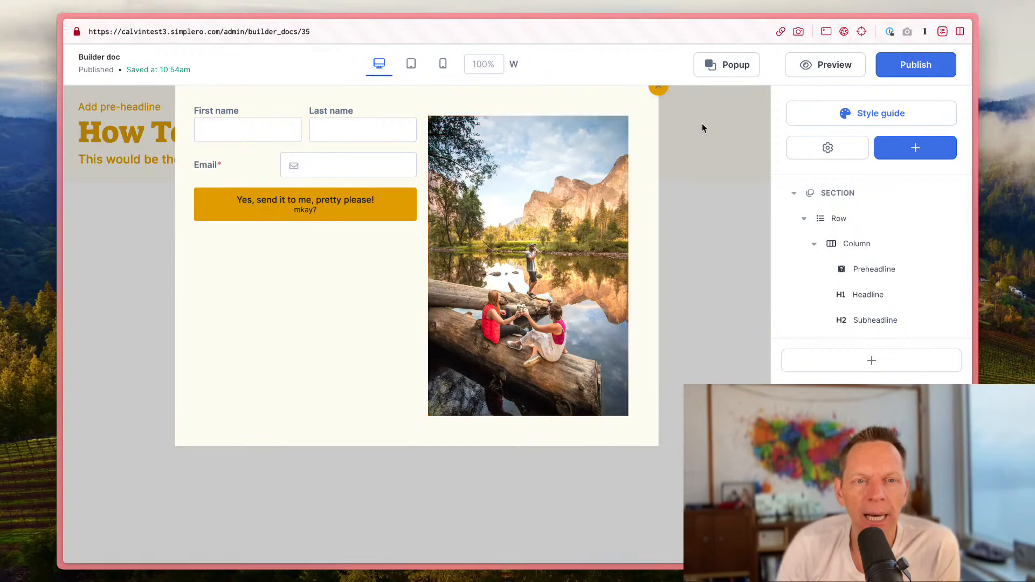
pyautogui.click(871, 113)
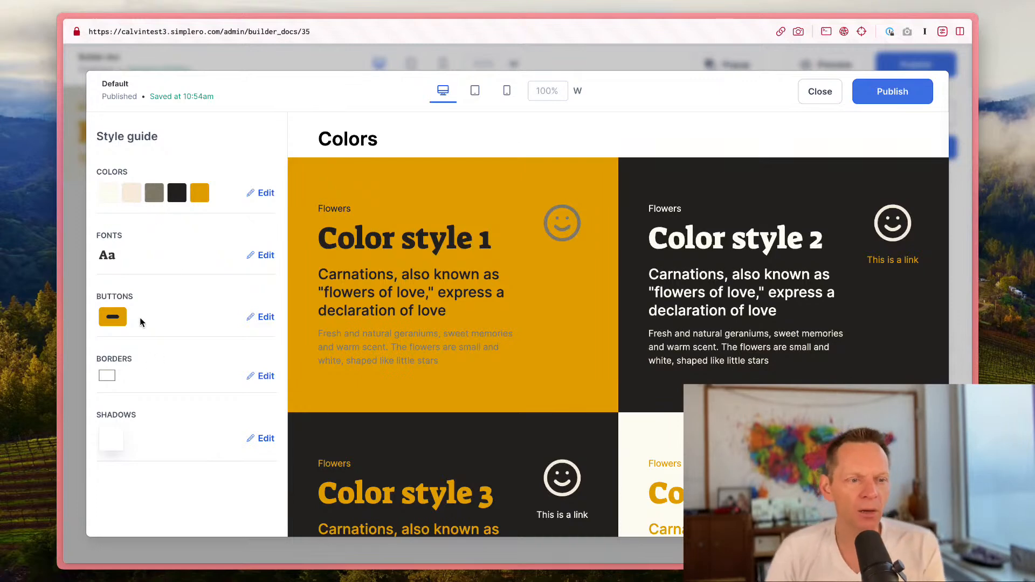
pyautogui.scroll(-10, 459, 338)
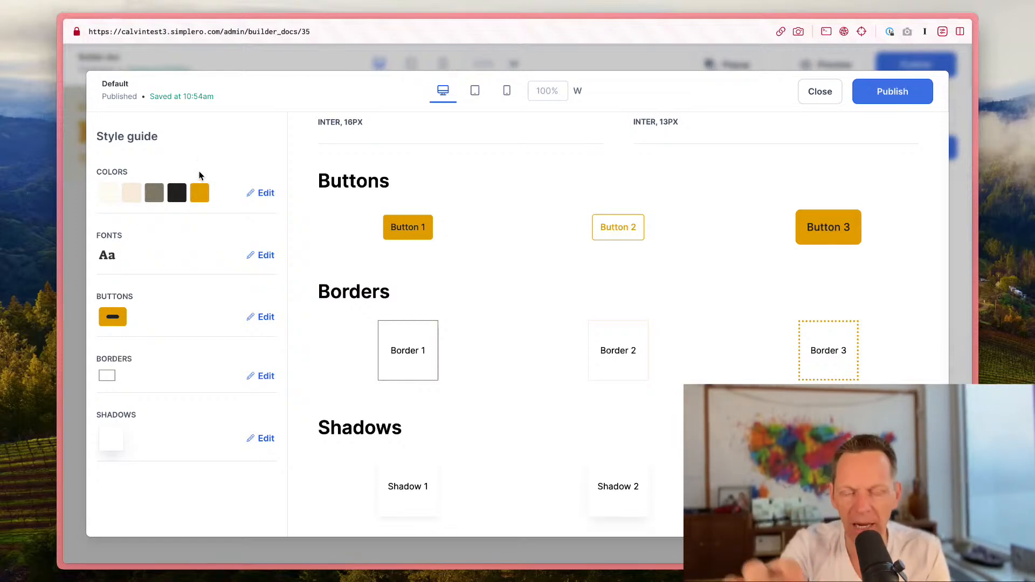
pyautogui.click(809, 89)
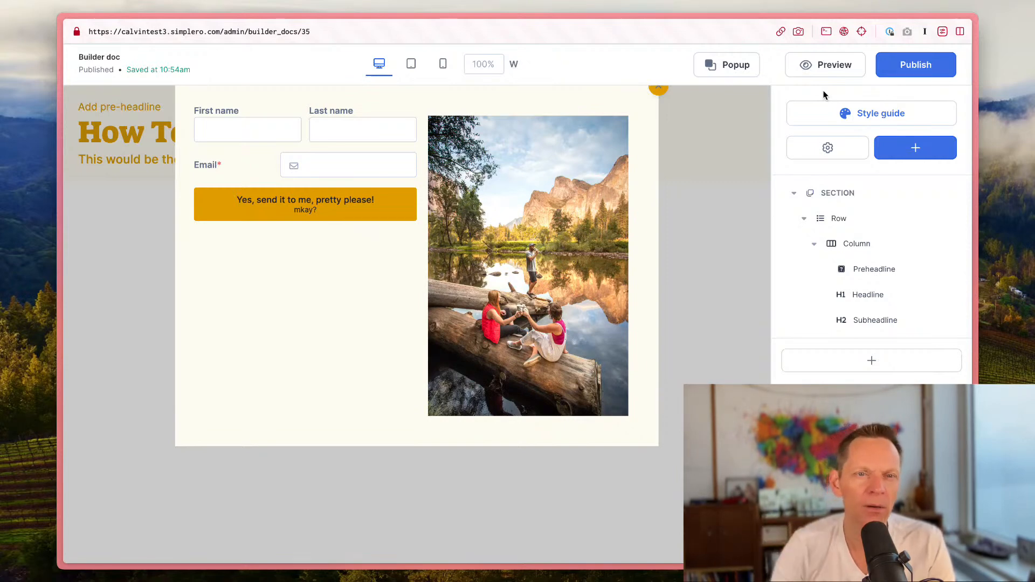
# Step: Close the popup editing view and return to the page canvas
pyautogui.click(659, 90)
pyautogui.click(302, 132)
pyautogui.doubleClick(302, 132)
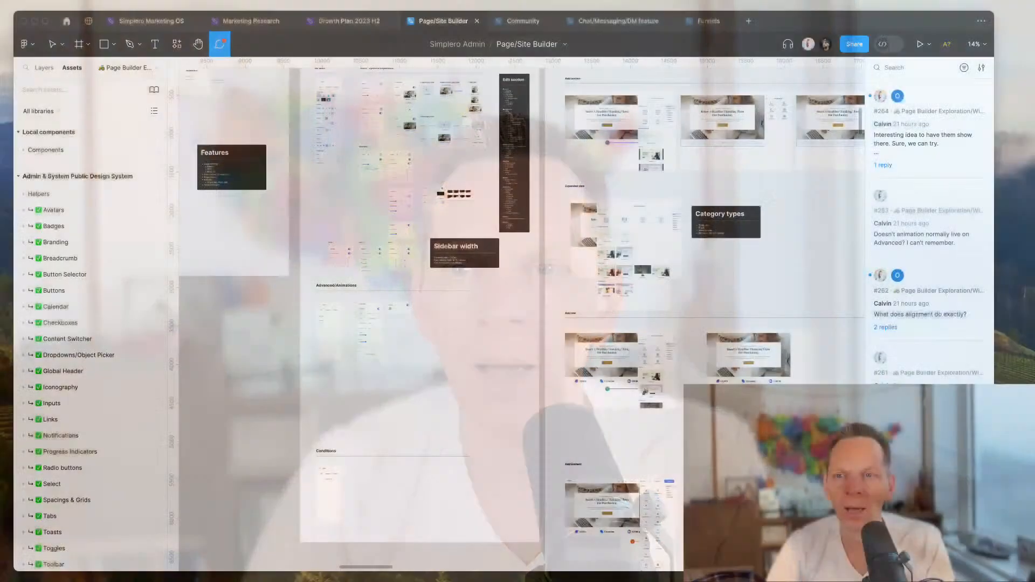
# Step: Switch to Figma and browse the Page/Site Builder design file's settings, editor controls, style guide and WYSIWYG editor frames
pyautogui.scroll(2, 670, 277)
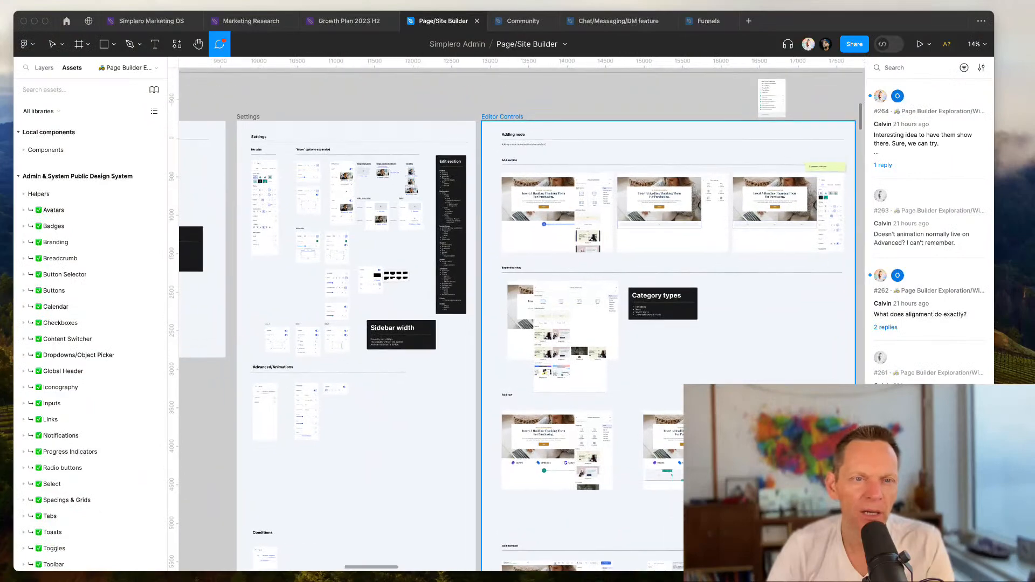
pyautogui.scroll(-3, 670, 276)
pyautogui.hscroll(5, 670, 276)
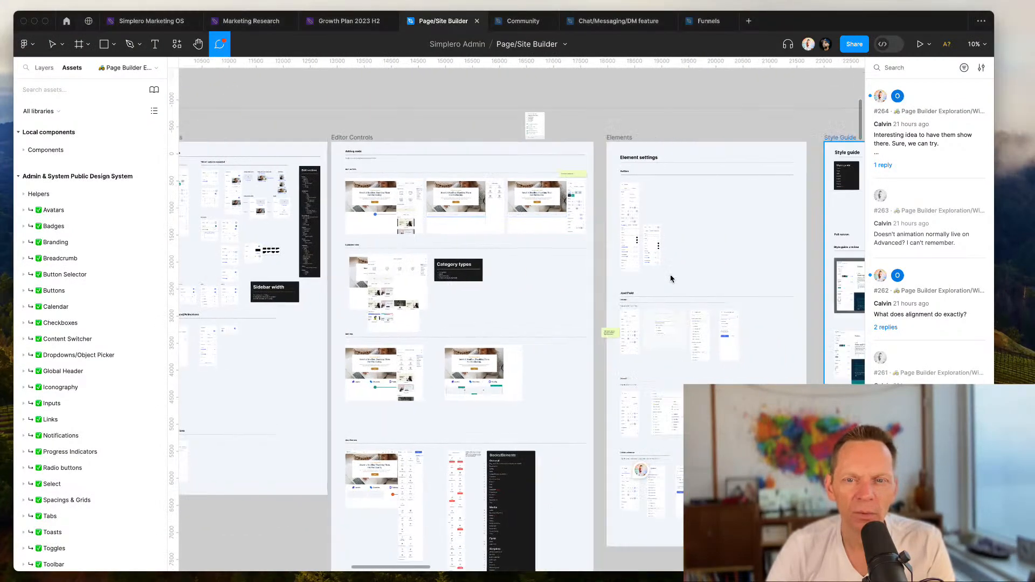
pyautogui.hscroll(-10, 670, 279)
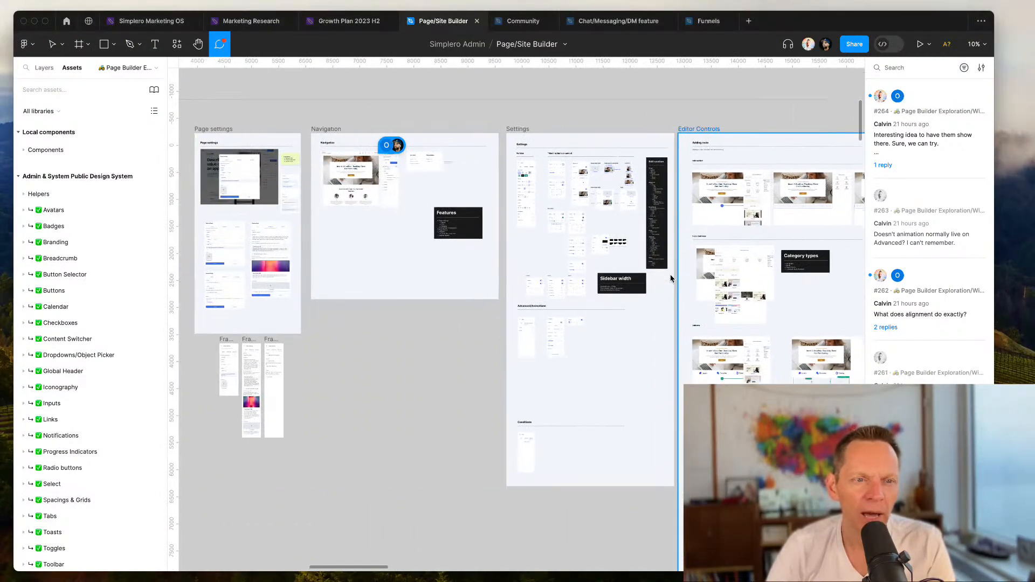
pyautogui.hscroll(20, 671, 278)
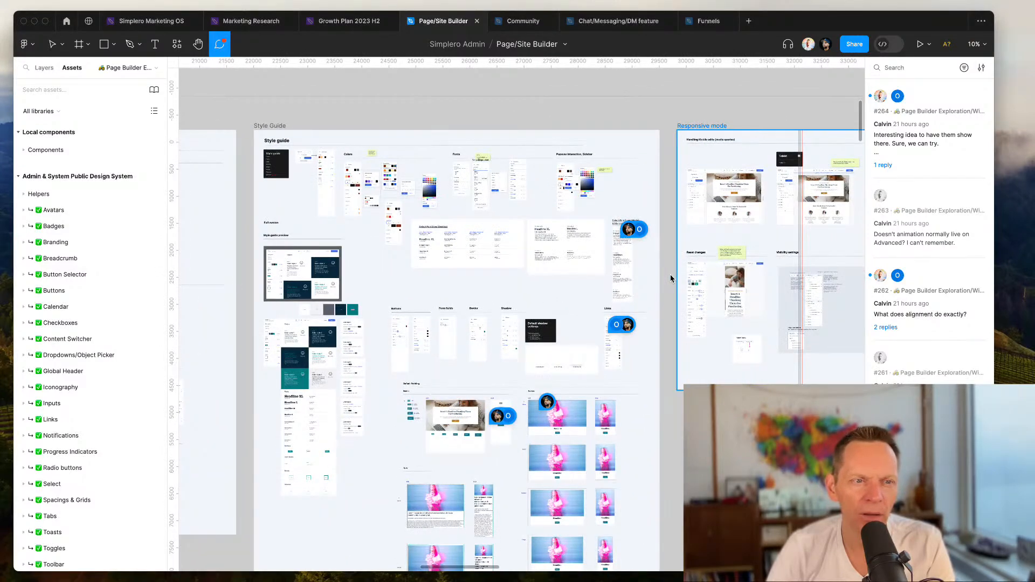
pyautogui.hscroll(12, 670, 278)
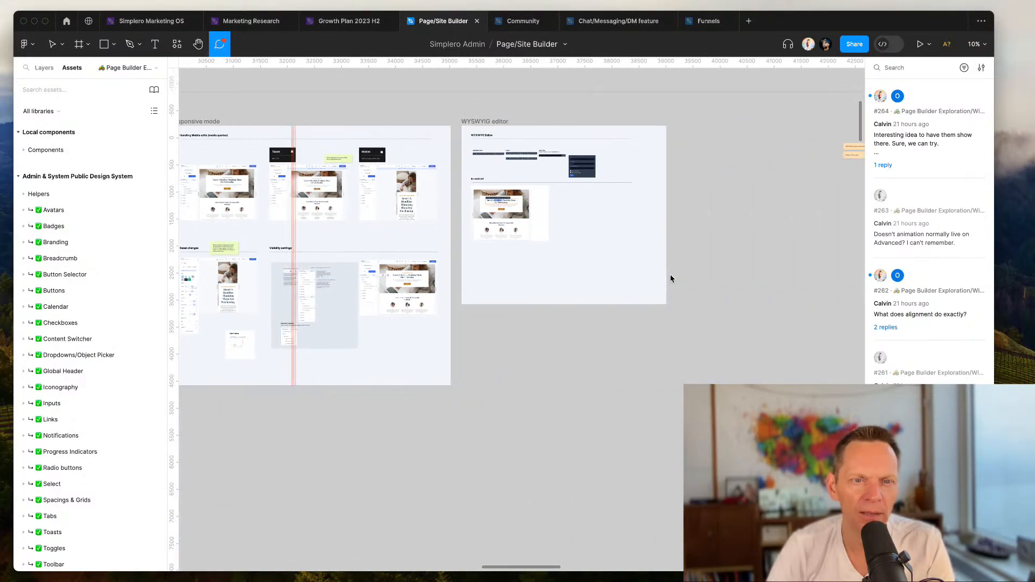
pyautogui.scroll(10, 671, 278)
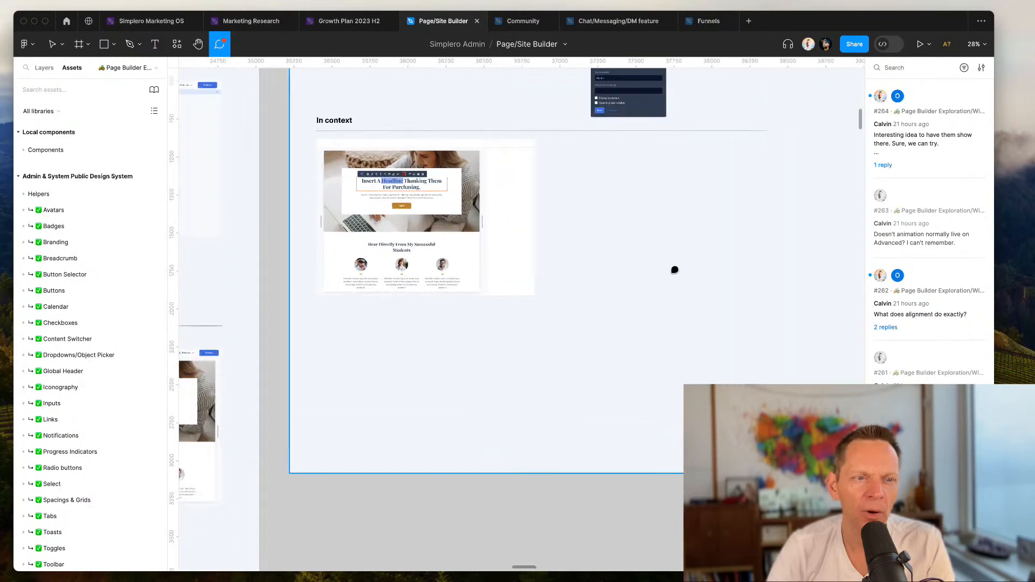
pyautogui.scroll(10, 674, 270)
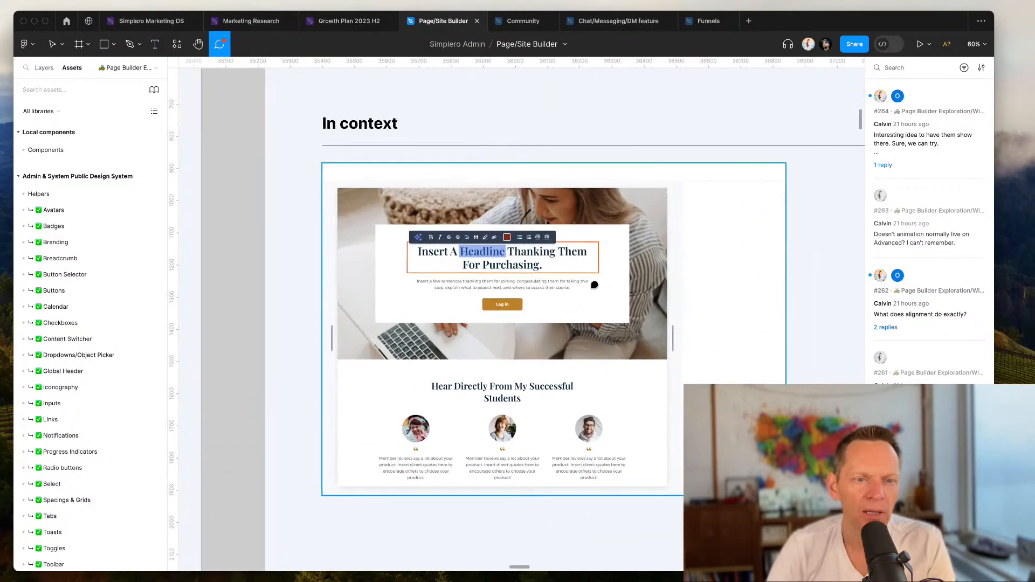
pyautogui.scroll(-10, 594, 285)
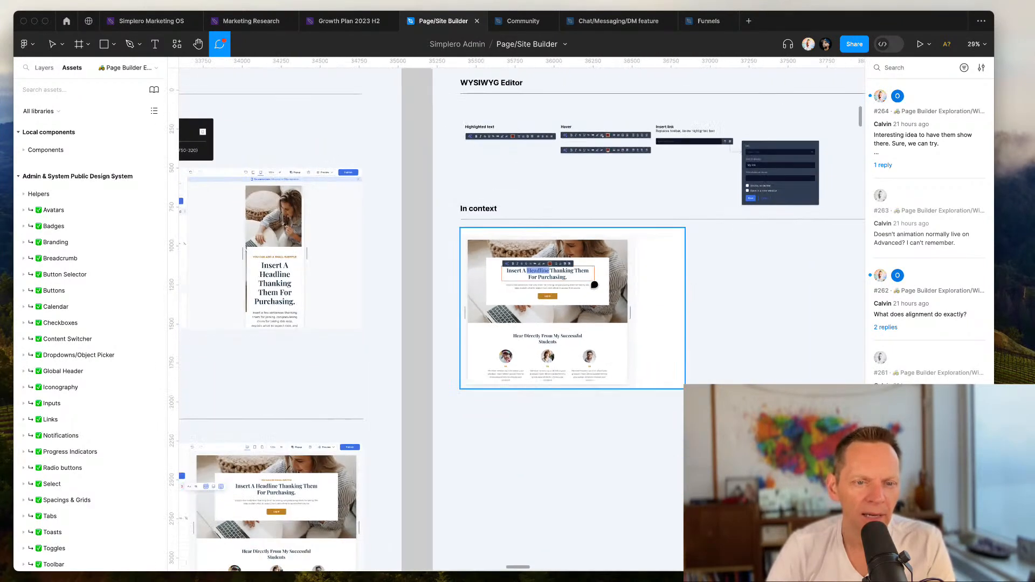
pyautogui.scroll(5, 595, 280)
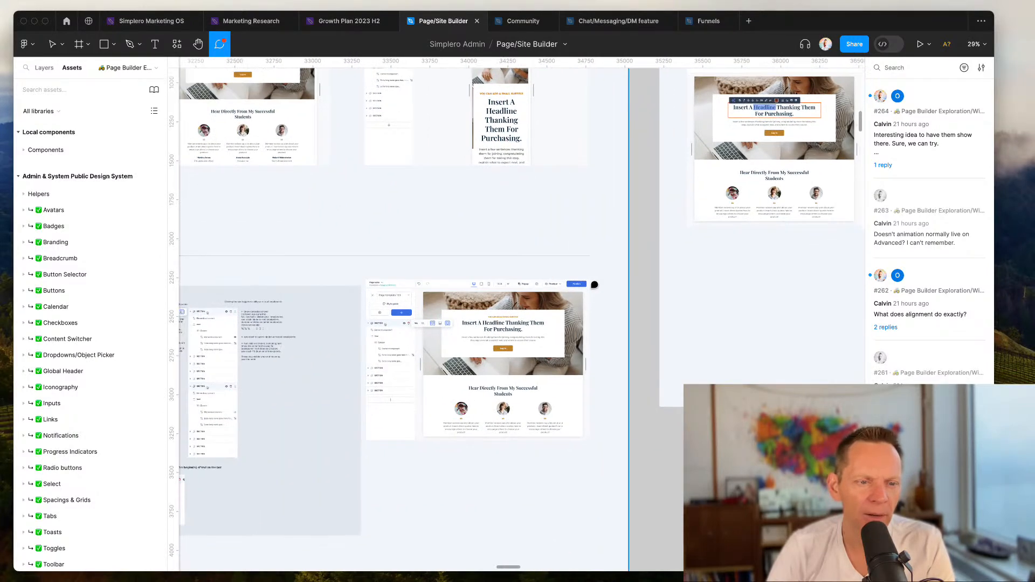
pyautogui.scroll(-3, 600, 252)
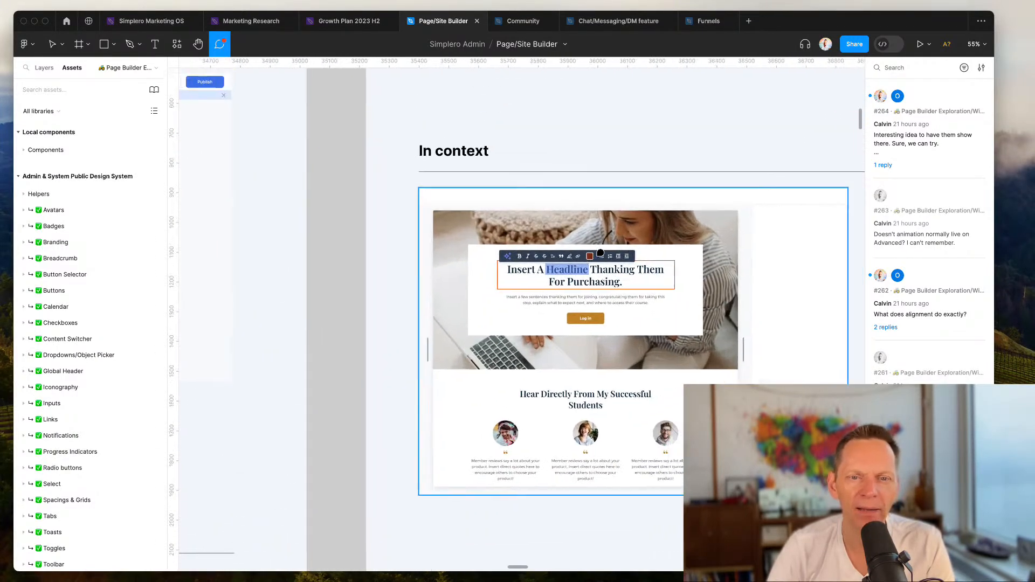
pyautogui.scroll(5, 600, 254)
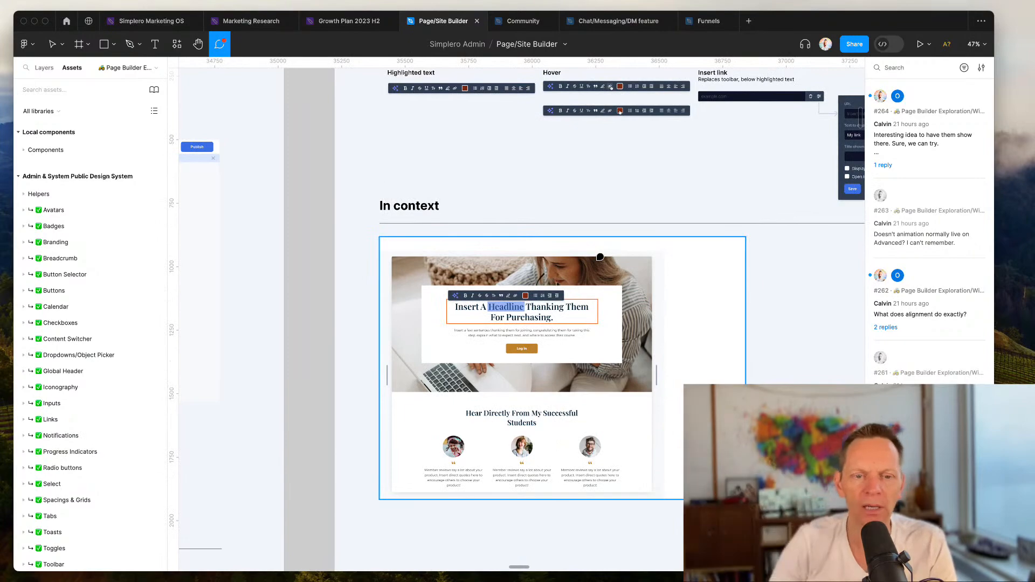
pyautogui.scroll(-5, 600, 257)
pyautogui.scroll(-3, 600, 257)
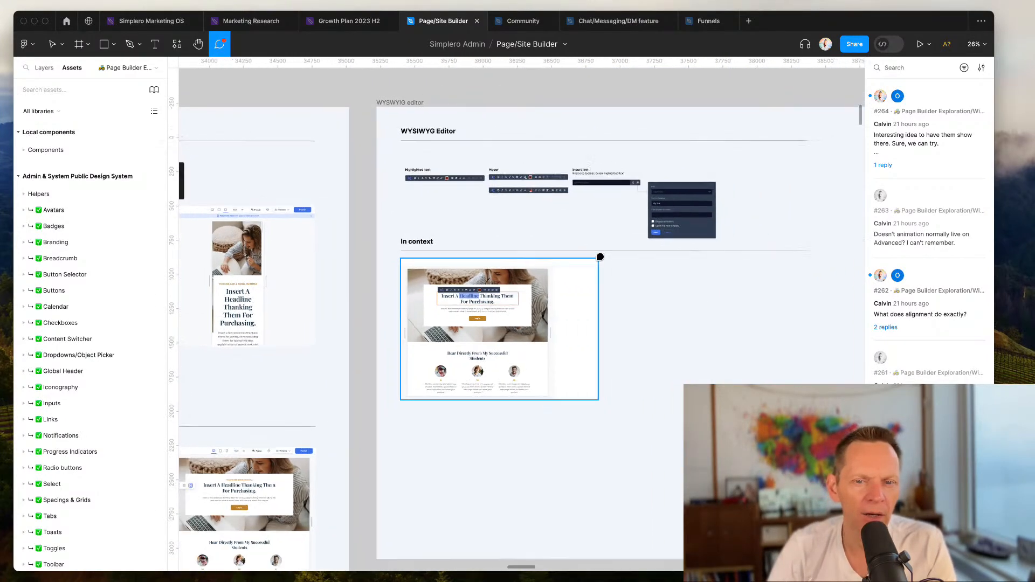
# Step: Browse the design file's default padding, input field, visual editor controls and Add Element frames
pyautogui.hscroll(-5, 601, 257)
pyautogui.hscroll(-6, 600, 258)
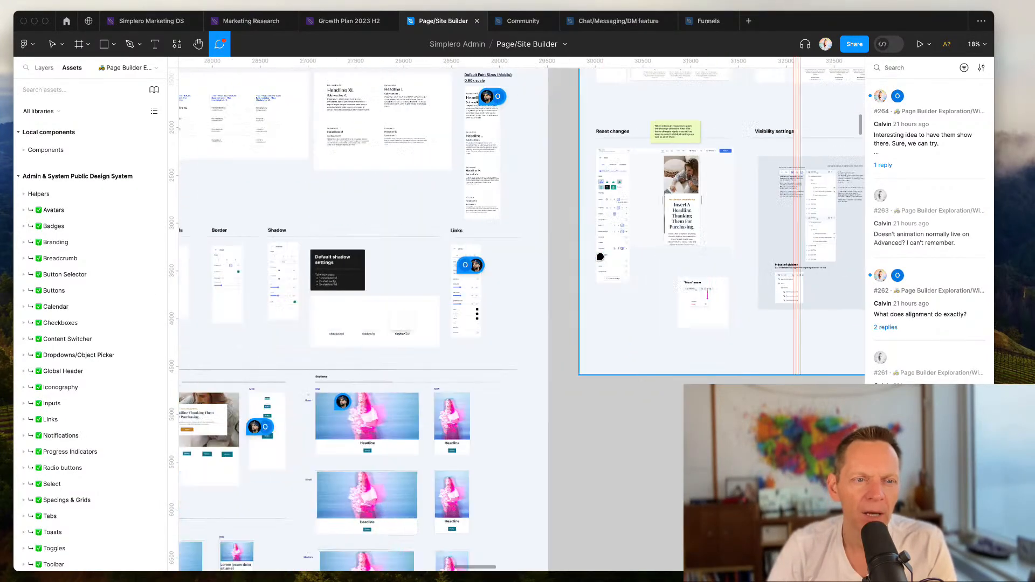
pyautogui.scroll(-3, 600, 257)
pyautogui.hscroll(-5, 600, 257)
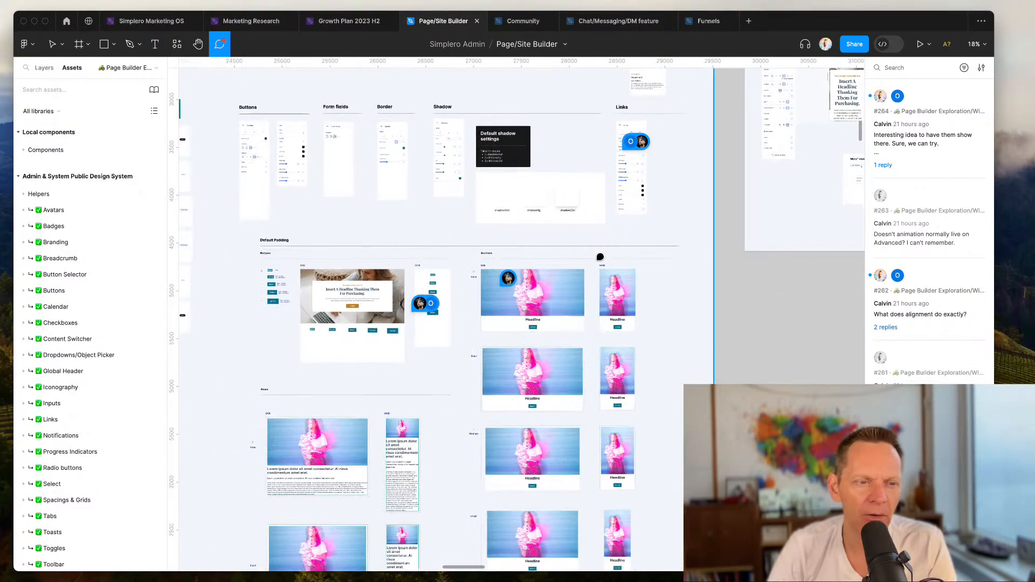
pyautogui.scroll(-2, 600, 257)
pyautogui.hscroll(-1, 601, 258)
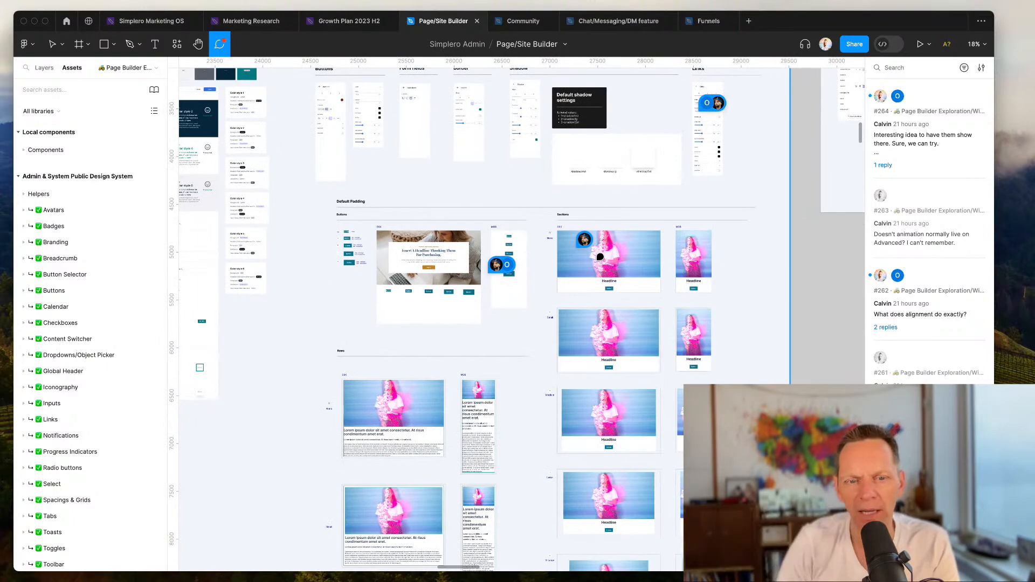
pyautogui.scroll(3, 600, 258)
pyautogui.scroll(-2, 600, 257)
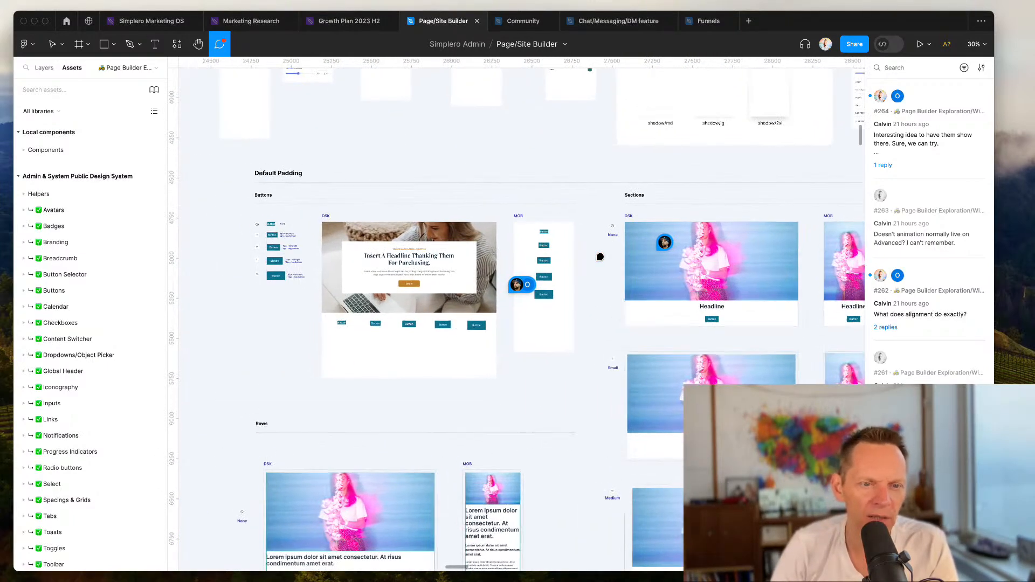
pyautogui.scroll(-7, 601, 258)
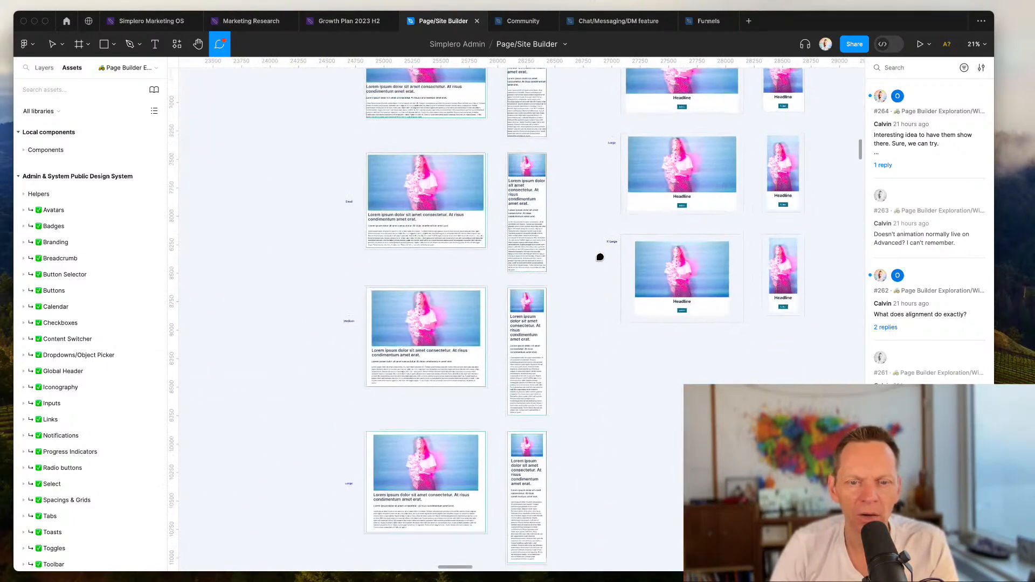
pyautogui.hscroll(-9, 600, 257)
pyautogui.scroll(6, 600, 258)
pyautogui.scroll(4, 600, 257)
pyautogui.hscroll(2, 600, 258)
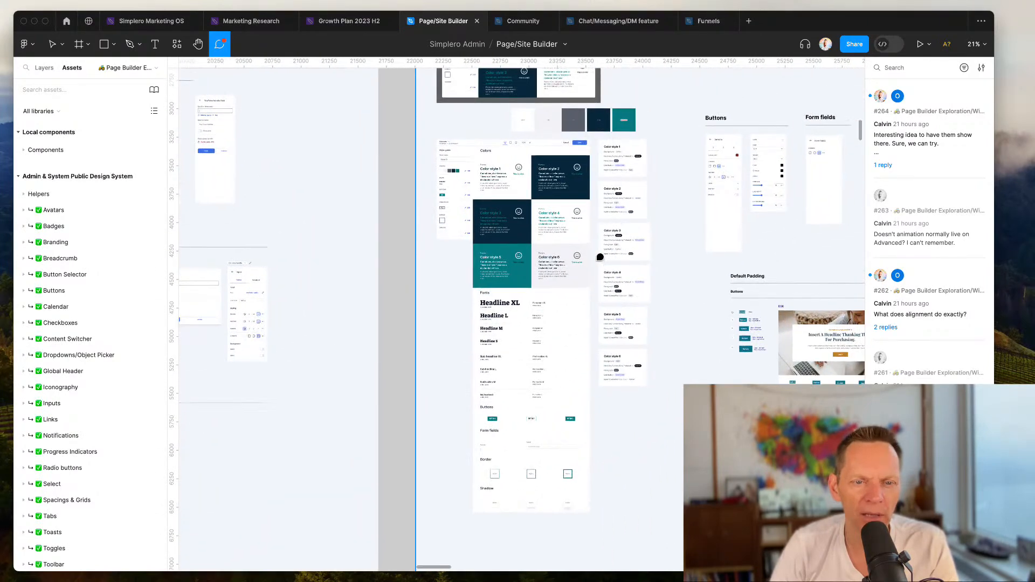
pyautogui.hscroll(-10, 600, 257)
pyautogui.scroll(3, 600, 258)
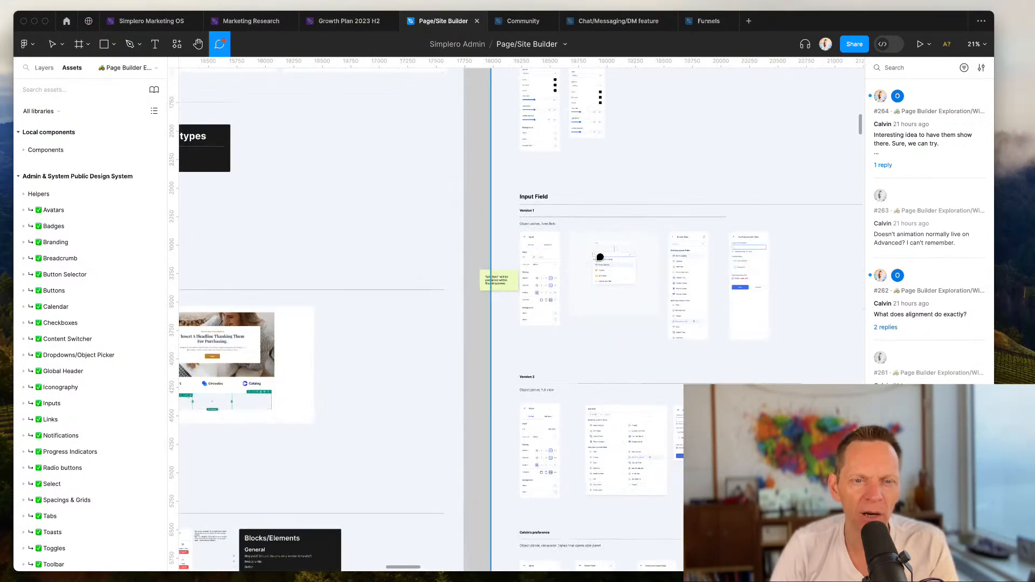
pyautogui.scroll(1, 600, 258)
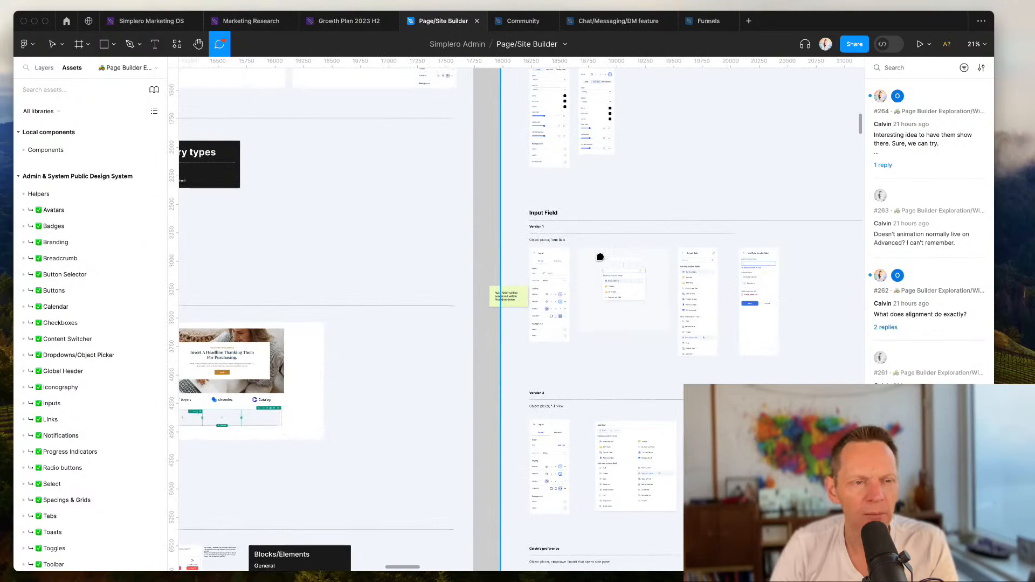
pyautogui.hscroll(-10, 600, 257)
pyautogui.scroll(-2, 600, 258)
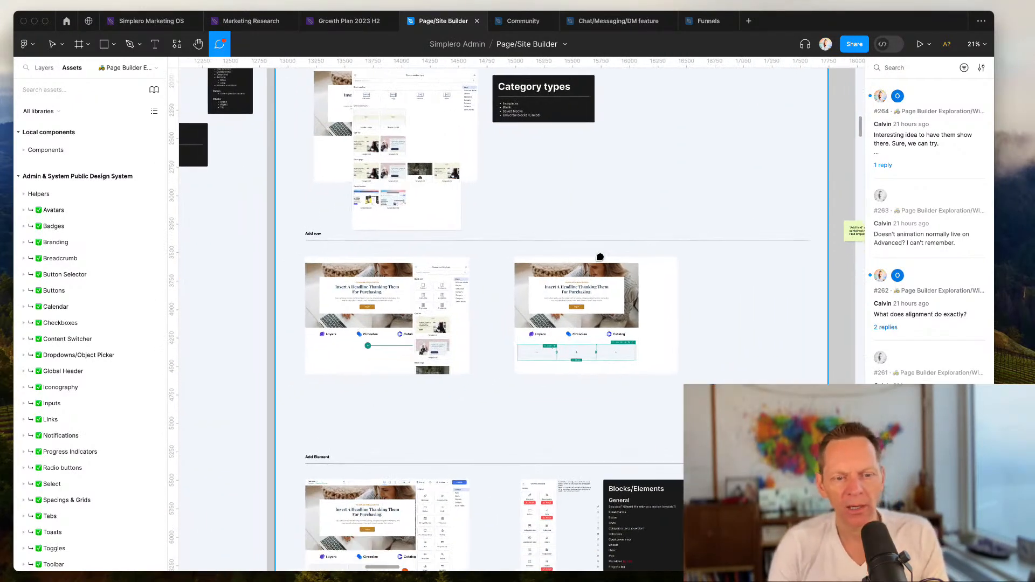
pyautogui.scroll(-9, 577, 364)
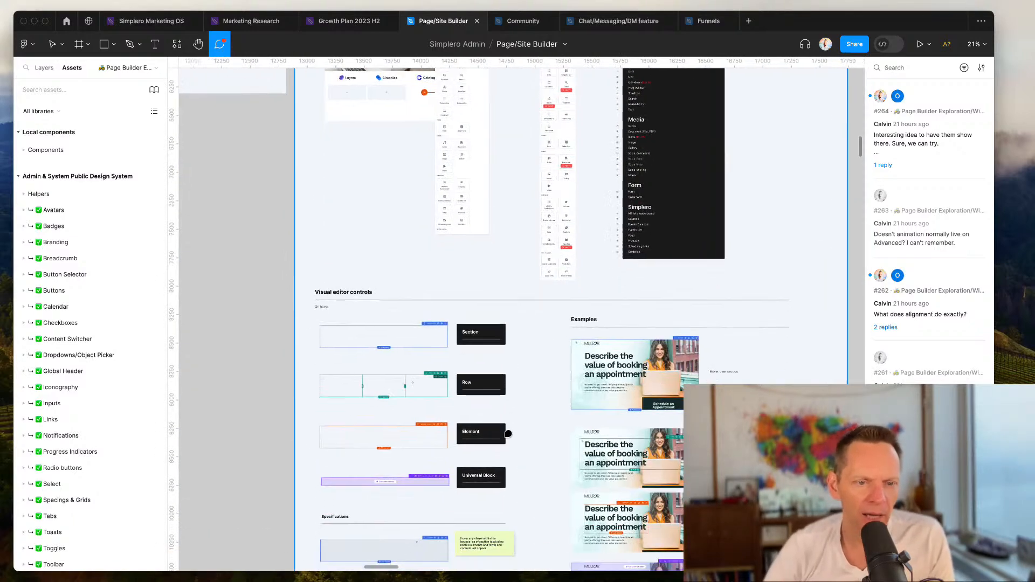
pyautogui.scroll(4, 508, 434)
pyautogui.hscroll(-1, 508, 434)
pyautogui.scroll(5, 490, 296)
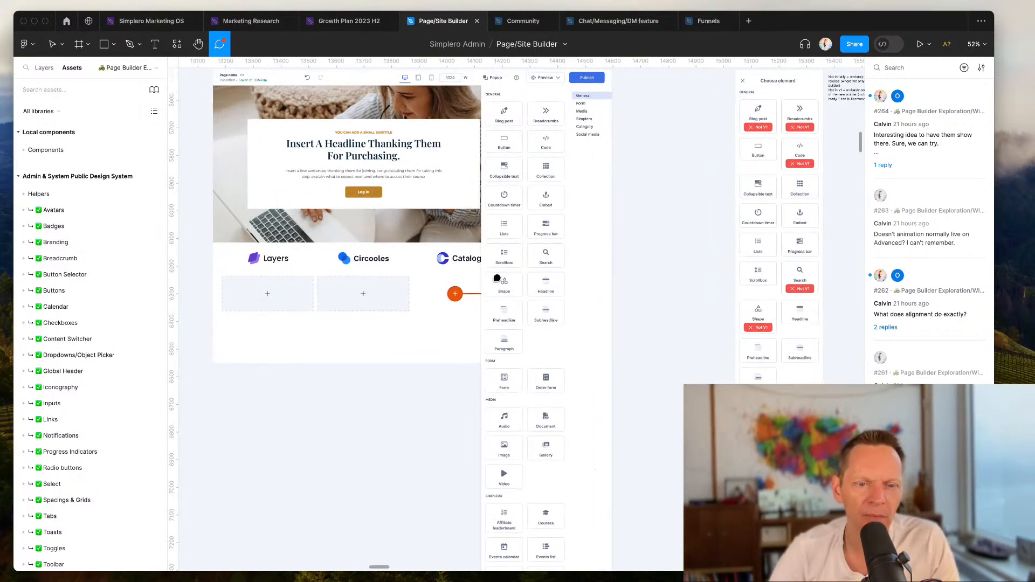
pyautogui.scroll(3, 497, 279)
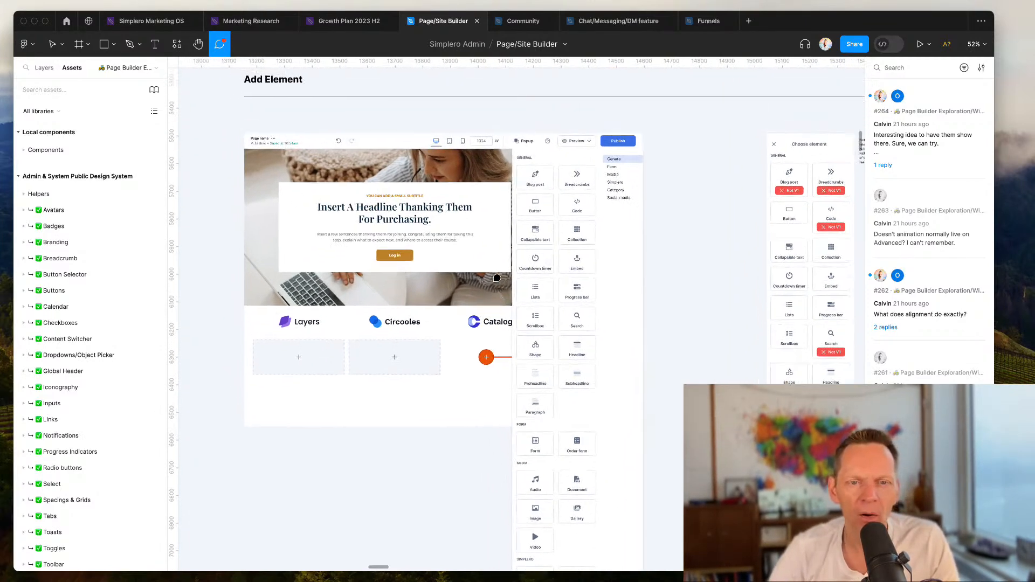
pyautogui.scroll(2, 497, 279)
pyautogui.scroll(2, 497, 278)
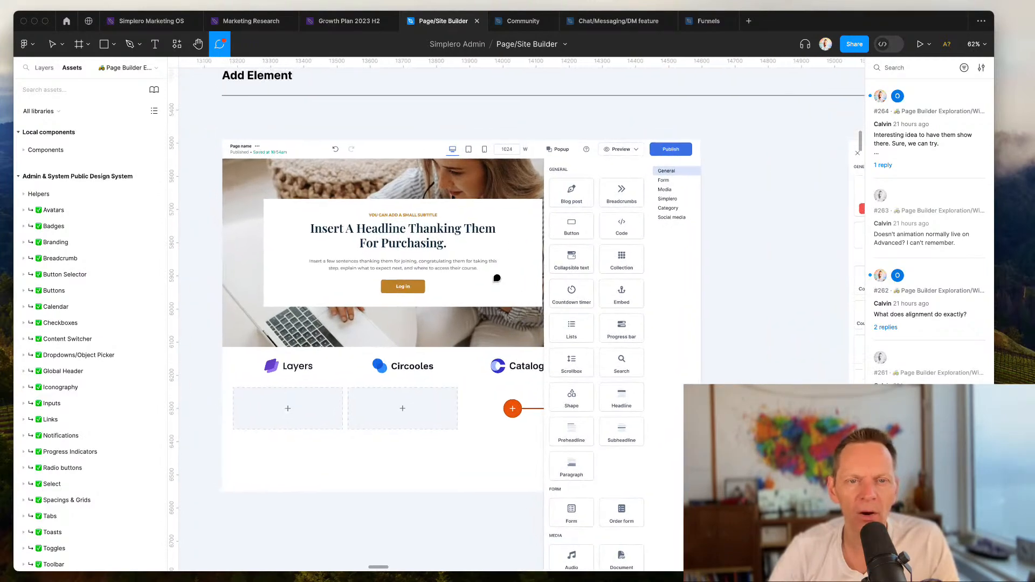